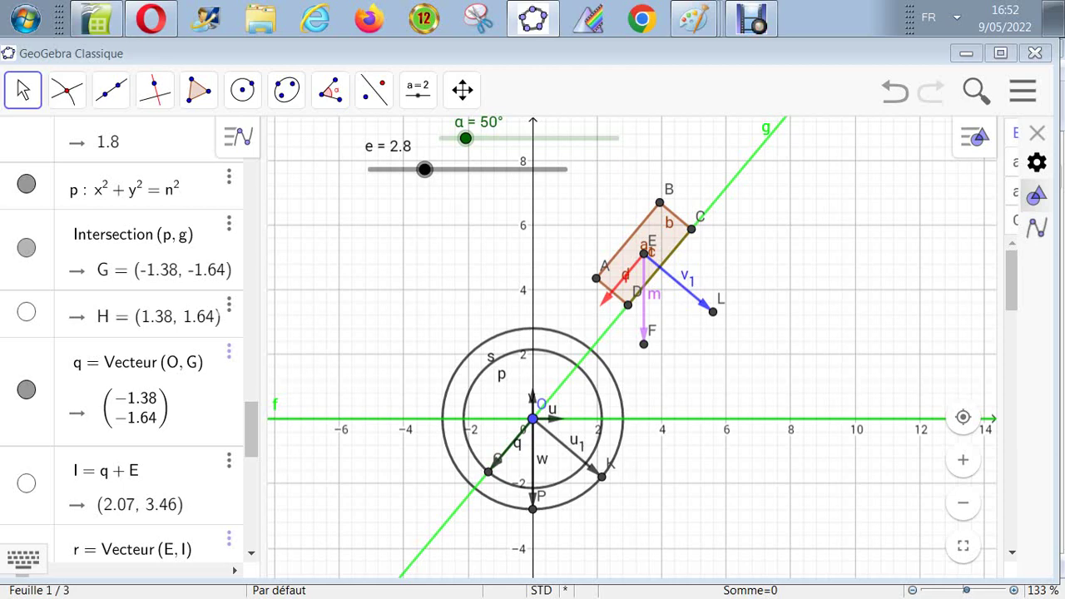
Switch from GeoGebra to the blank OpenOffice Calc spreadsheet
click(96, 19)
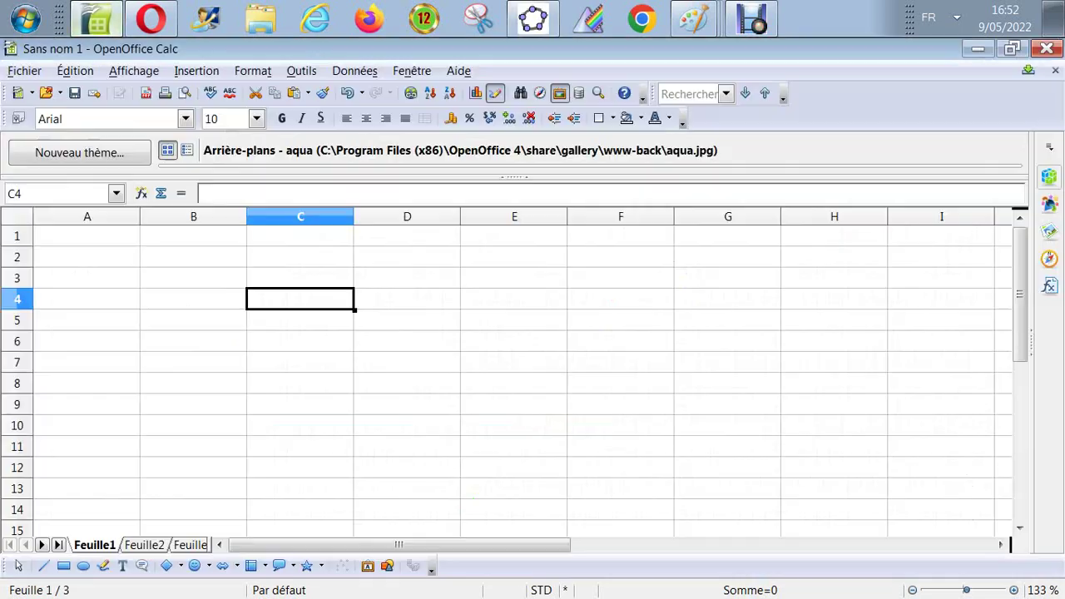
text(=)
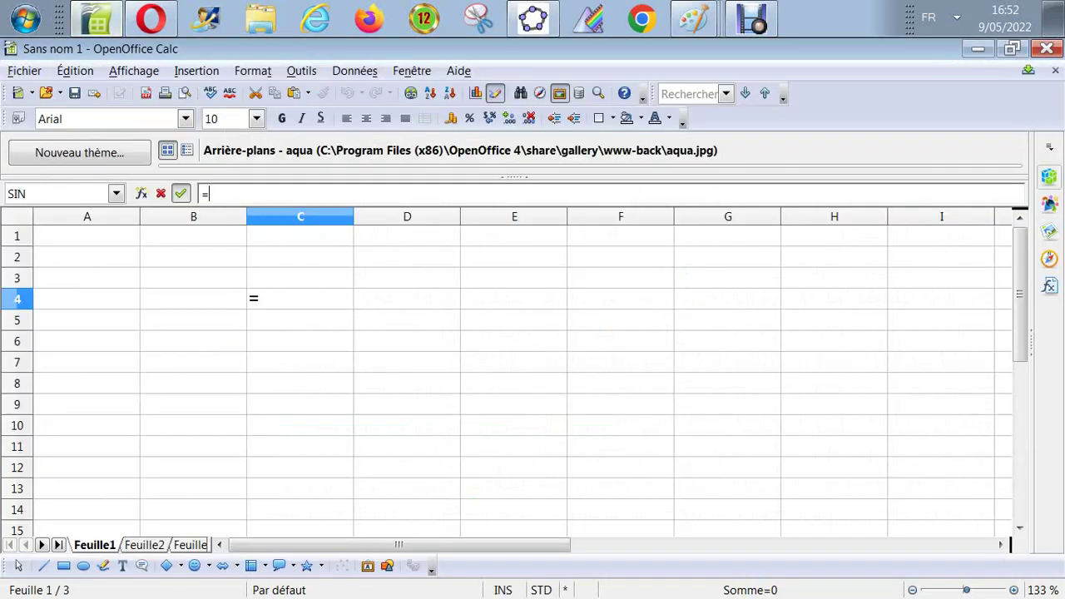
key(Return)
key(Up)
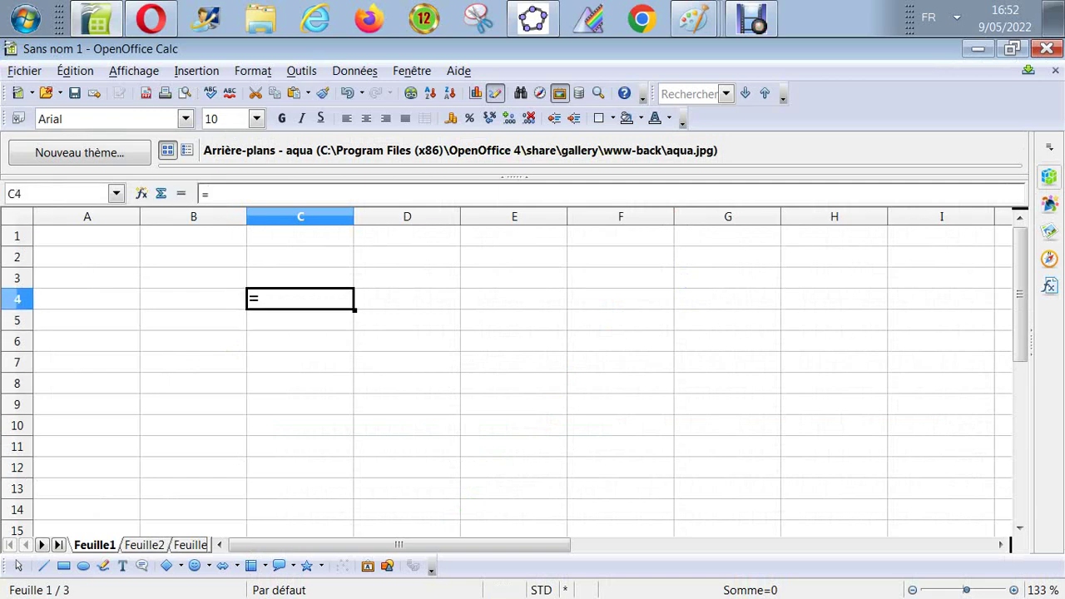
key(BackSpace)
key(Return)
key(Up)
Enter the column heading "Masse" in cell D4
key(Right)
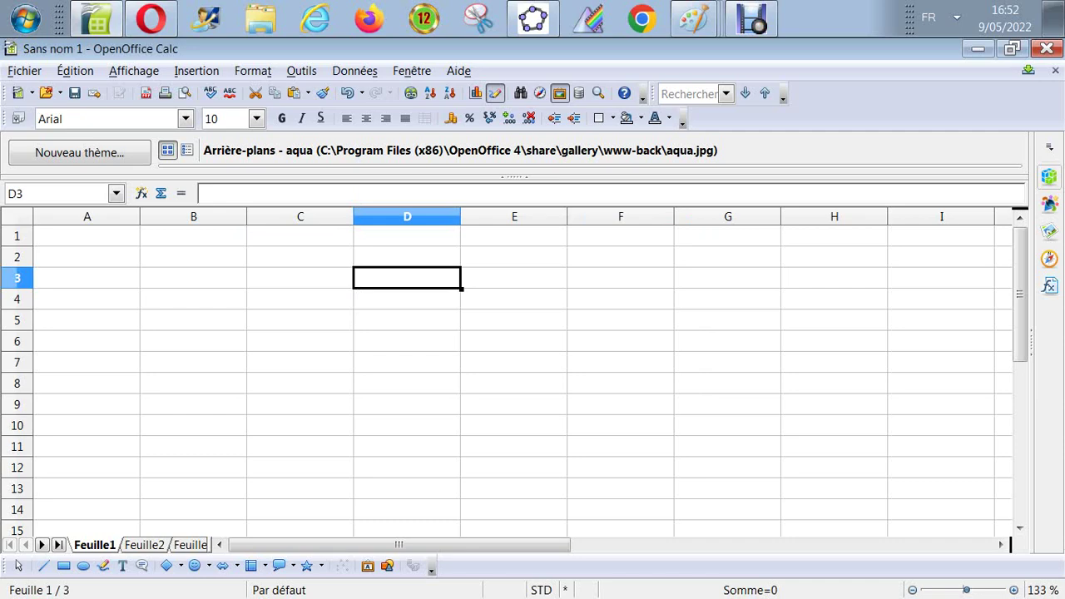
key(Down)
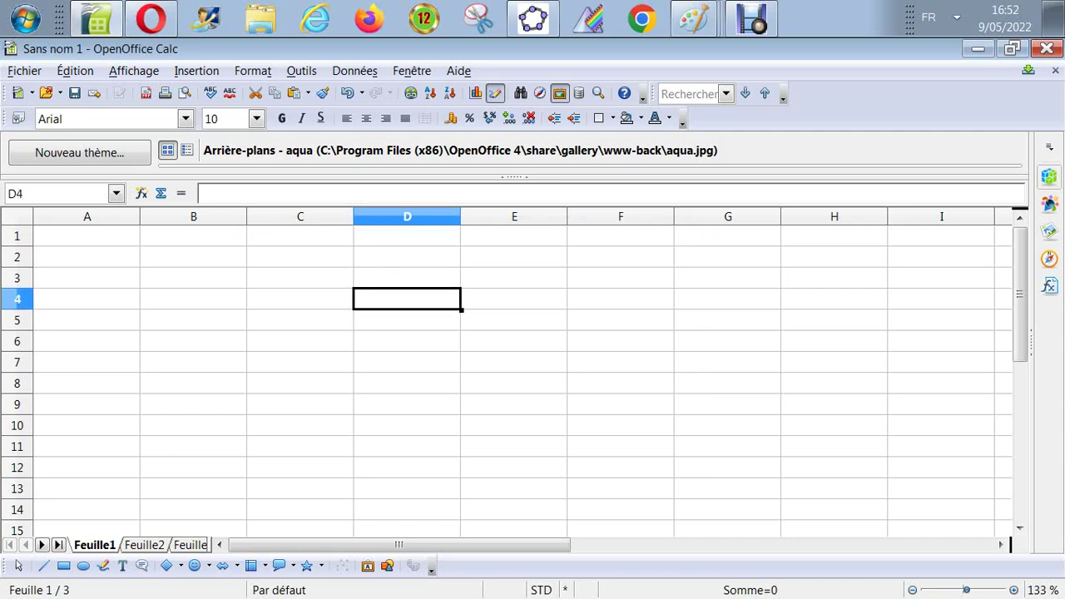
text(Mas)
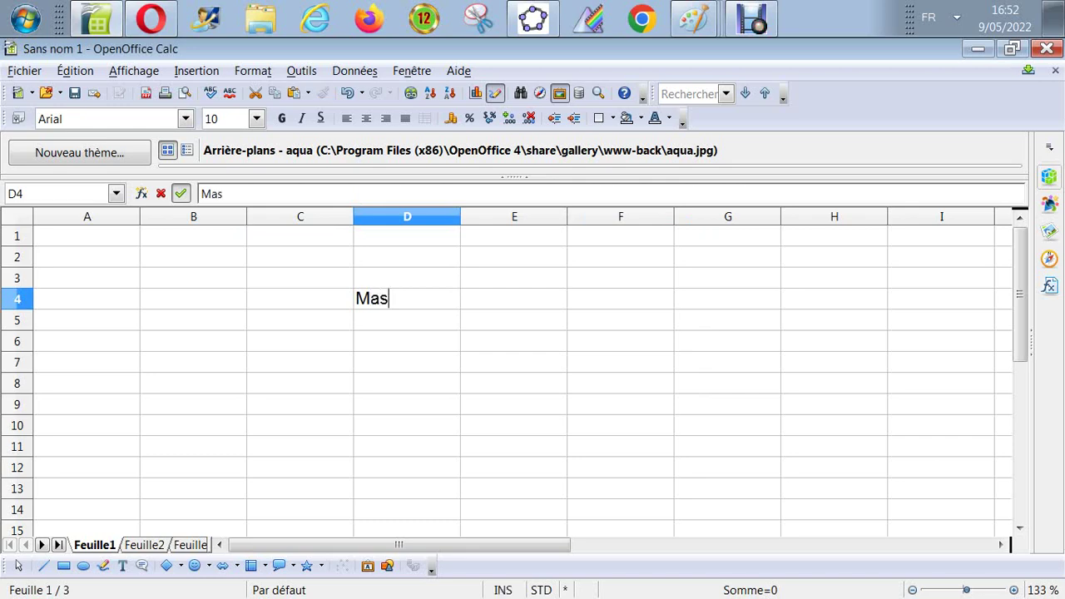
text(se)
key(Return)
Enter the column heading "Angle inclisaison" in cell B4
key(Left)
key(Left)
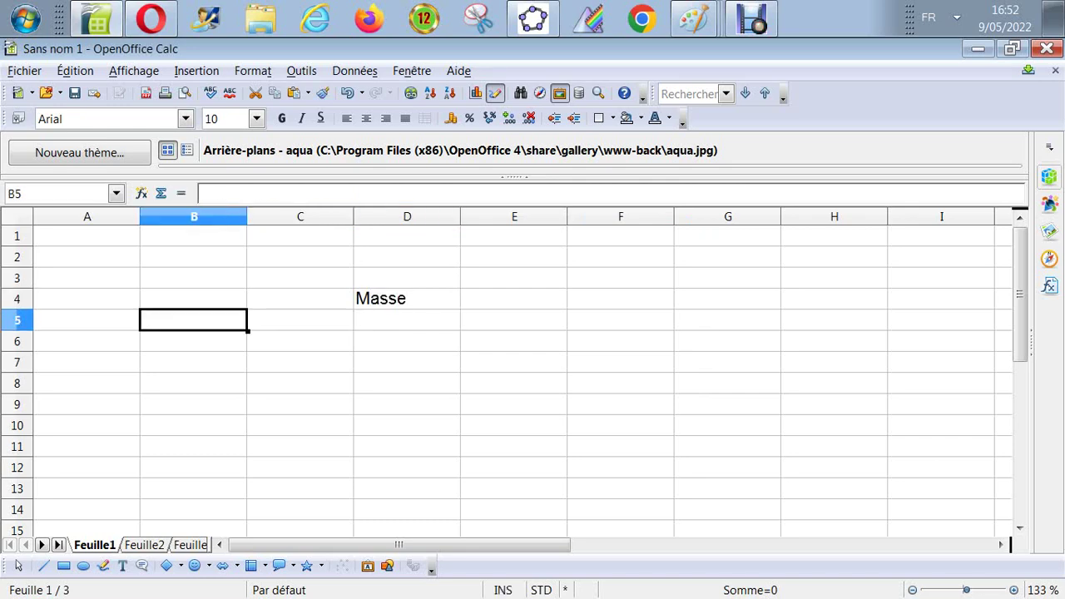
key(Up)
text(An)
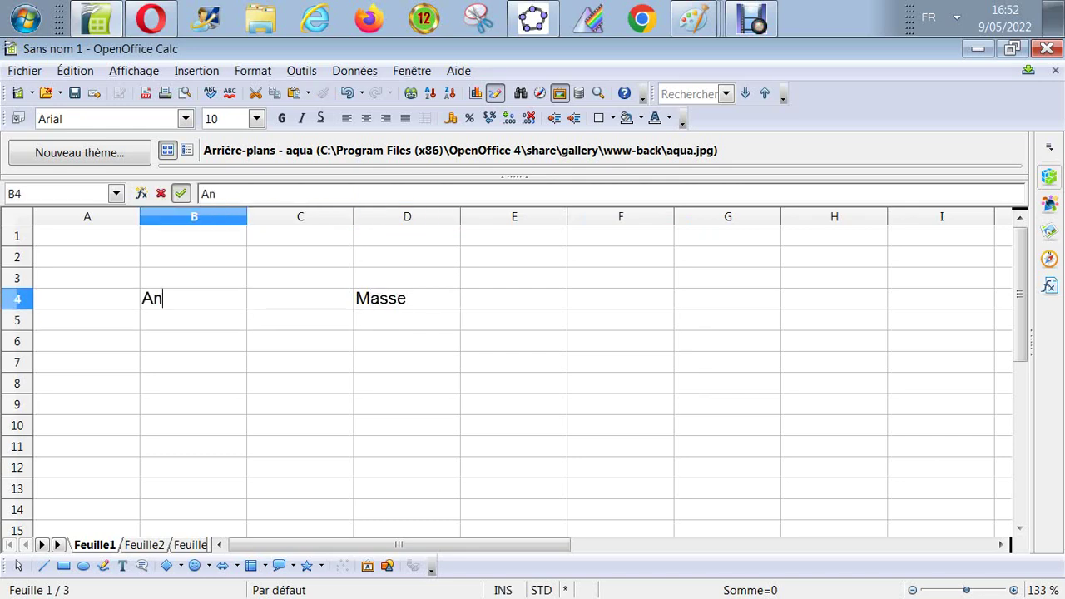
text(gle inclis)
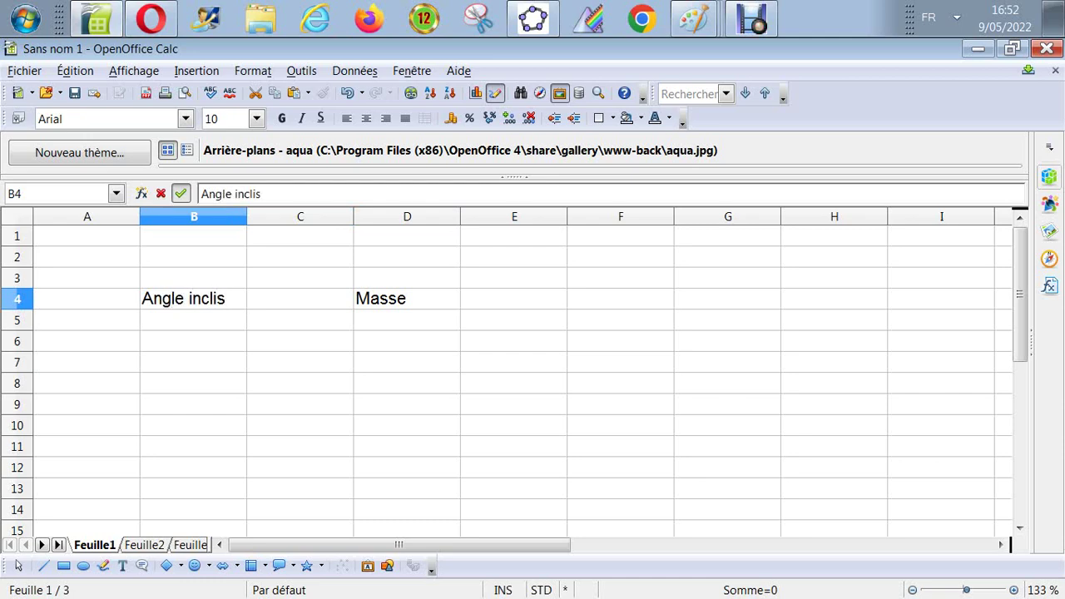
text(aison)
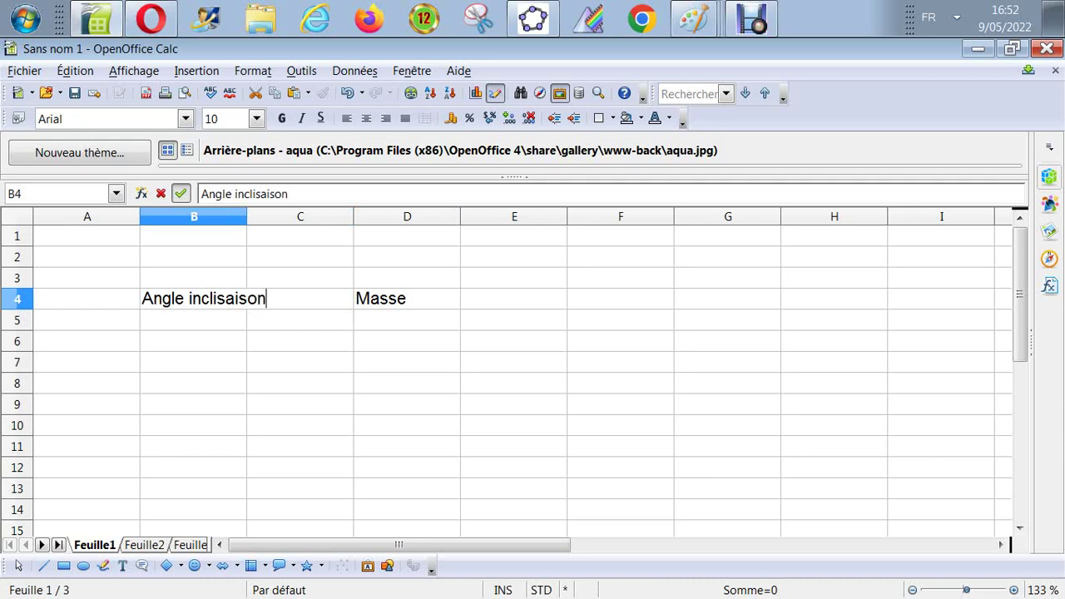
key(Return)
Enter the inclination angles 30, 40, 45 and 60 in cells B6 to B9
key(Return)
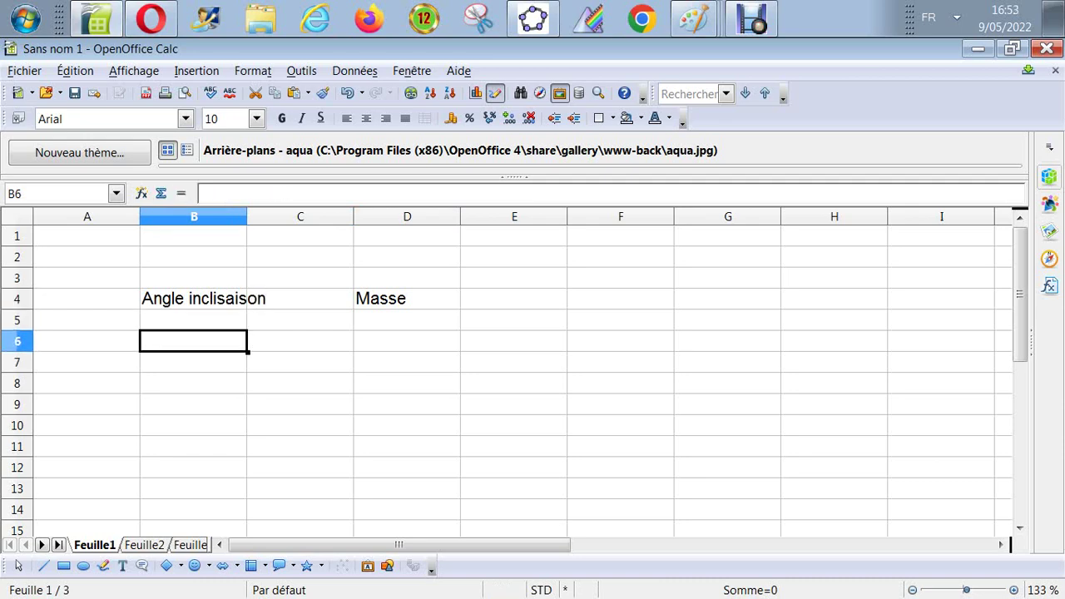
text(30)
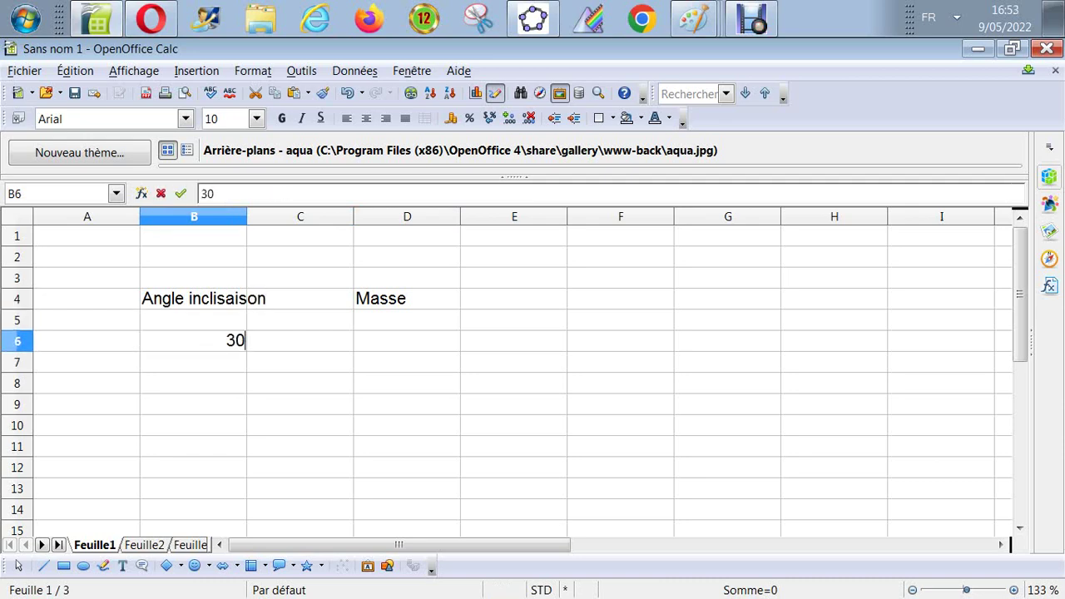
key(Return)
text(40)
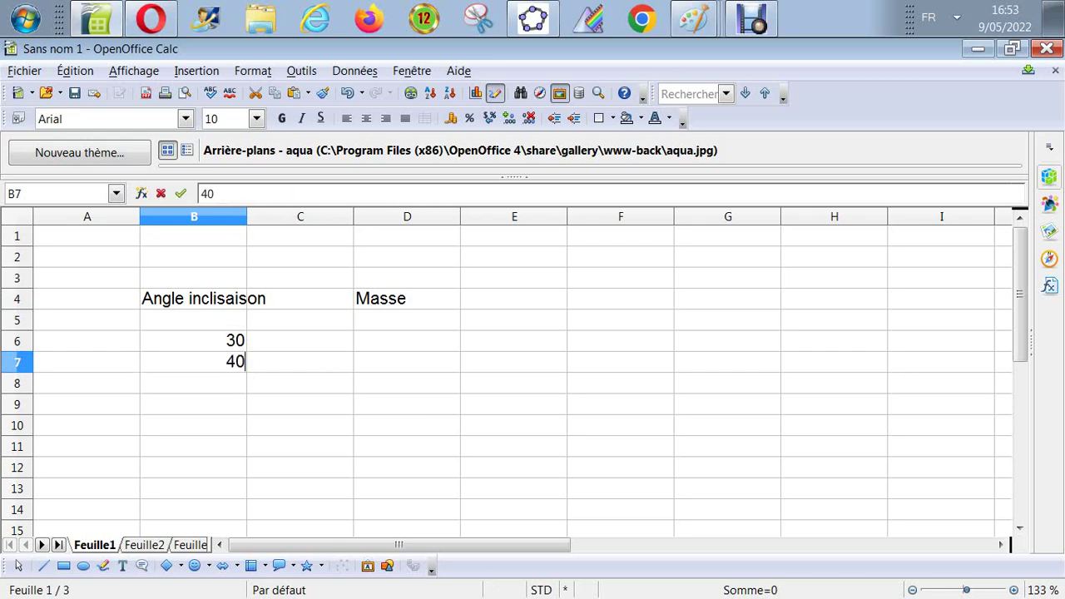
key(Return)
text(45)
key(Return)
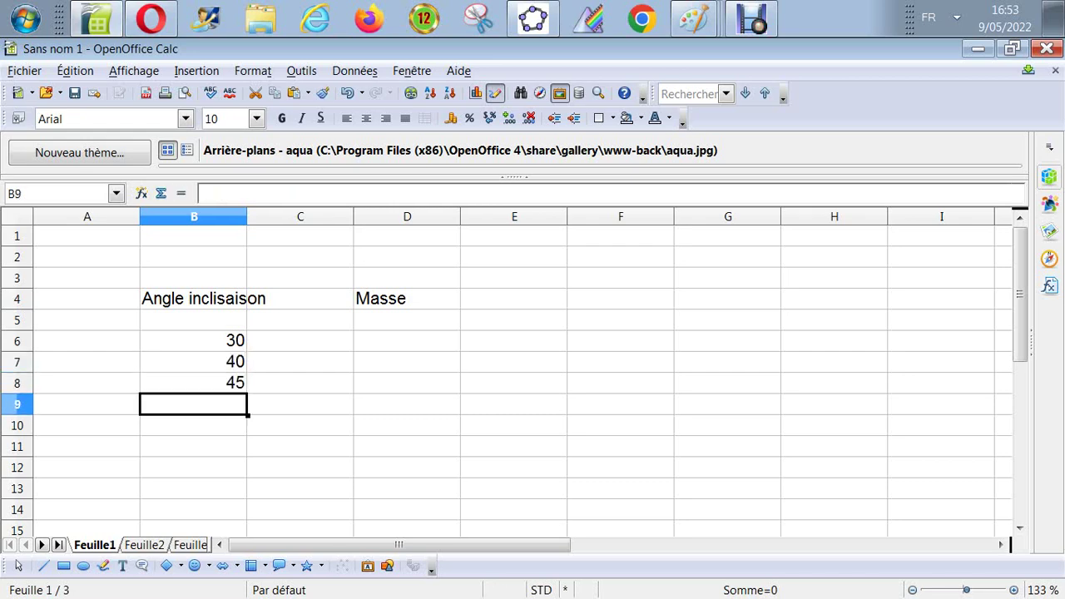
text(60)
key(Return)
Enter the masses 10, 20, 30 and 40 in cells D6 to D9
key(Return)
key(Down)
key(Up)
key(Up)
key(Up)
key(Up)
key(Up)
key(Up)
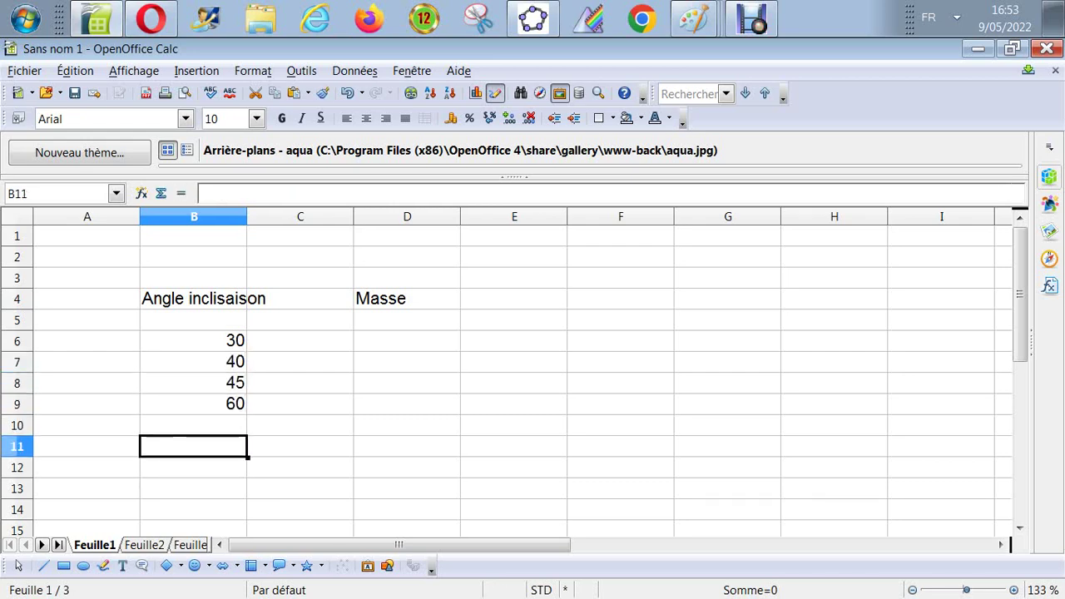
key(Right)
key(Right)
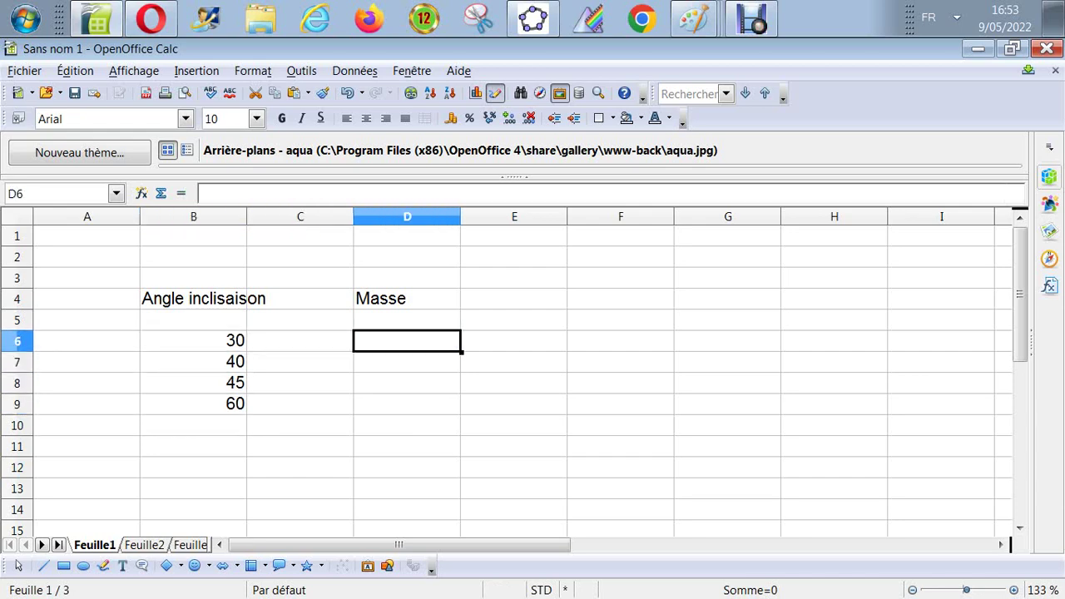
text(10)
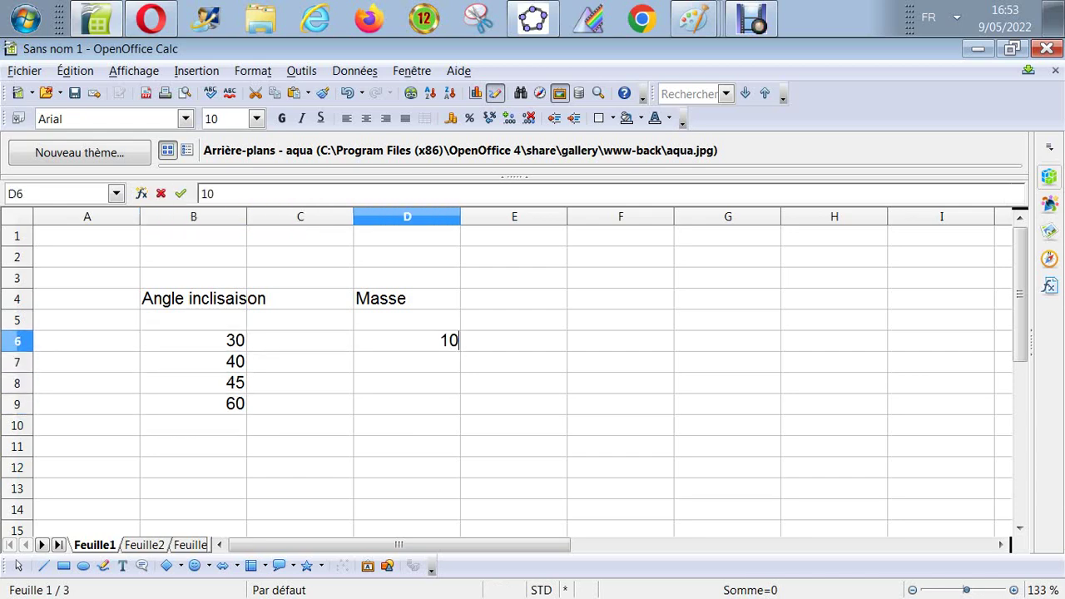
key(Return)
text(20)
key(Return)
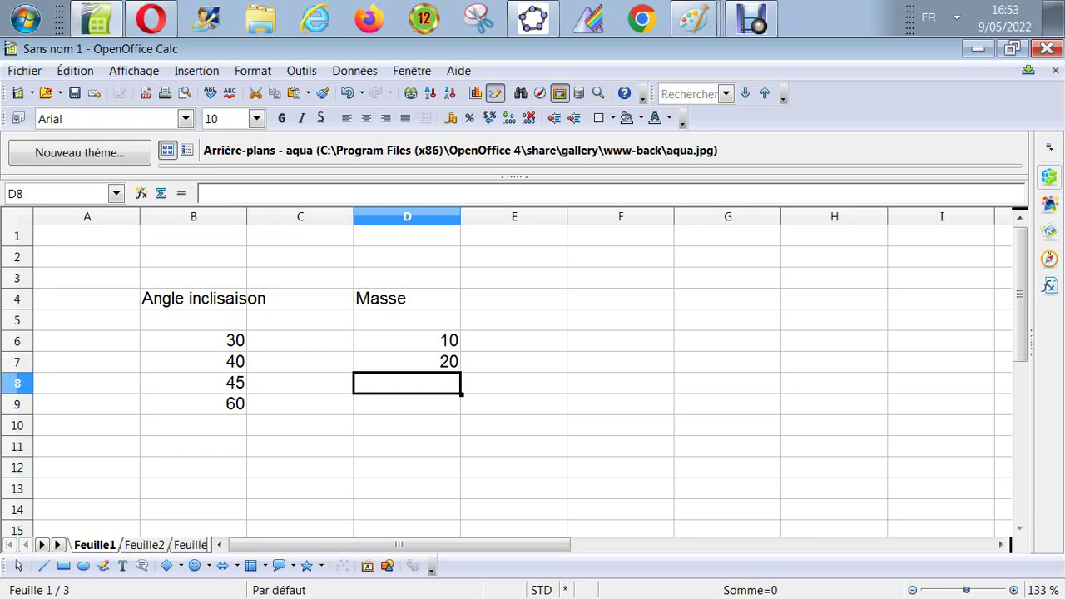
text(30)
key(Return)
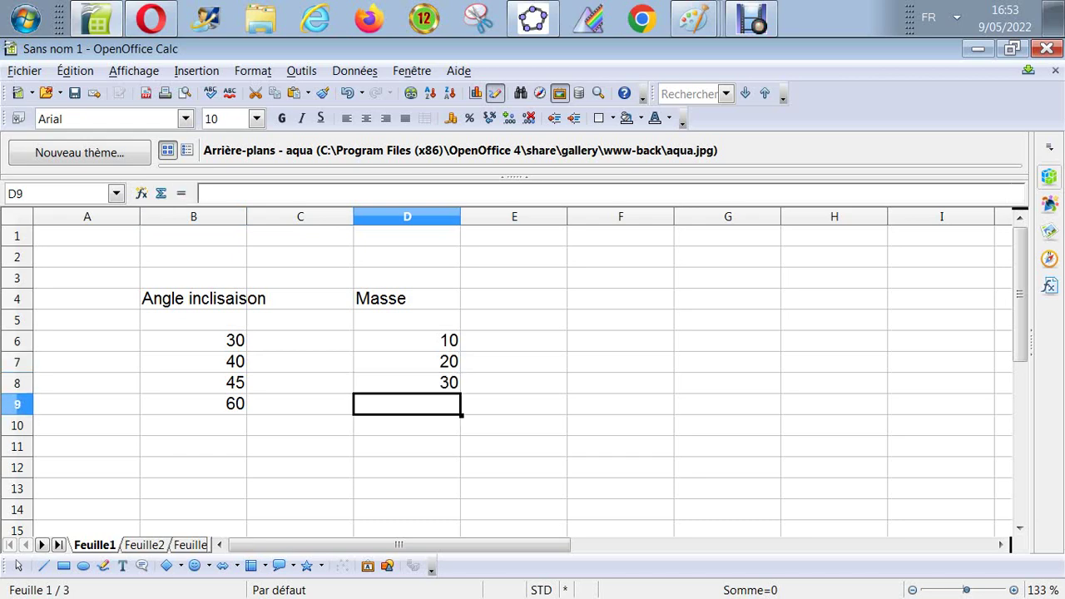
text(40)
key(Return)
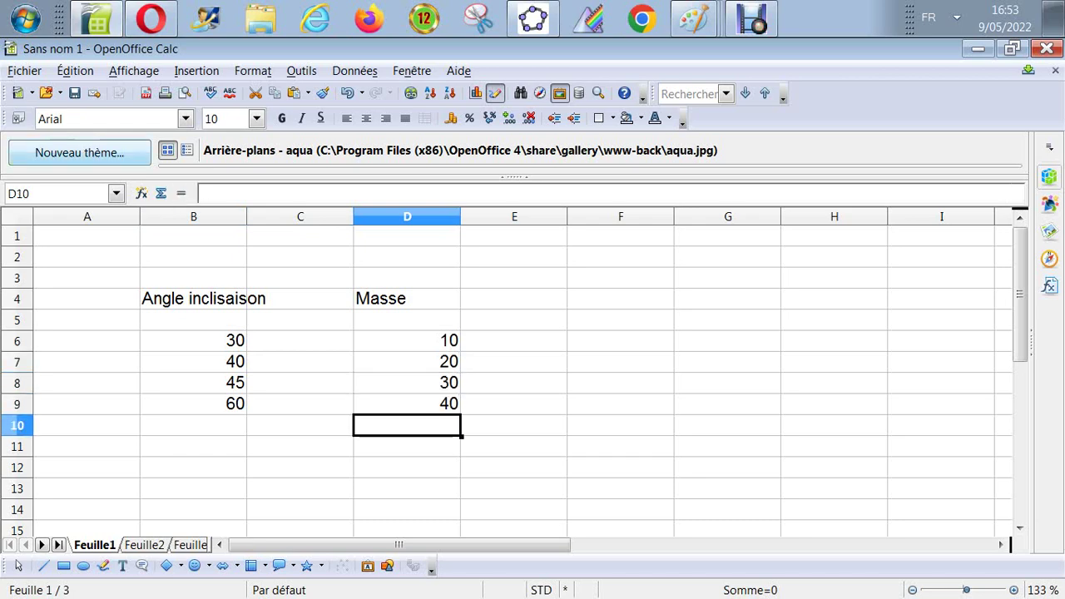
Copy the four angles in B6:B9 and paste them into a second block starting at B12
click(193, 340)
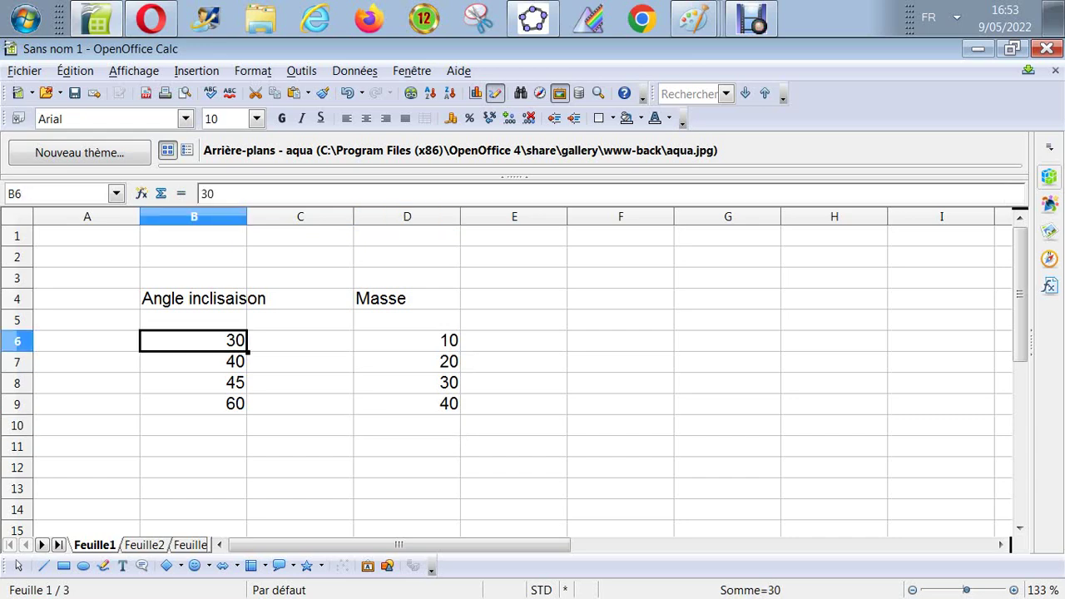
click(300, 361)
drag(193, 340, 193, 403)
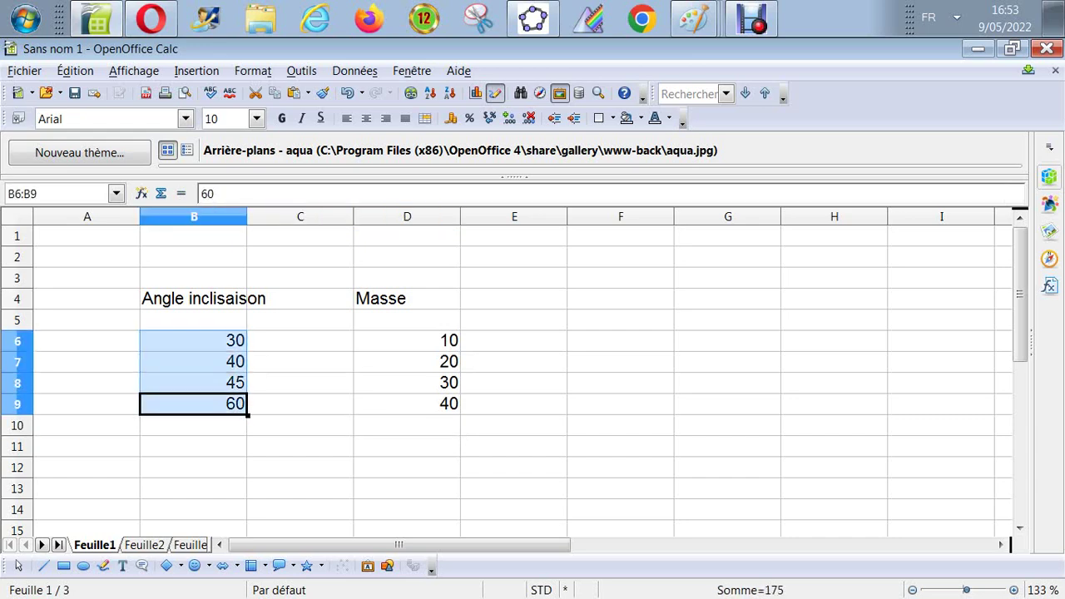
key(ctrl+c)
click(193, 467)
key(ctrl+v)
Enter the masses 10, 20, 30 and 40 in cells D12 to D15 of the second block
click(300, 467)
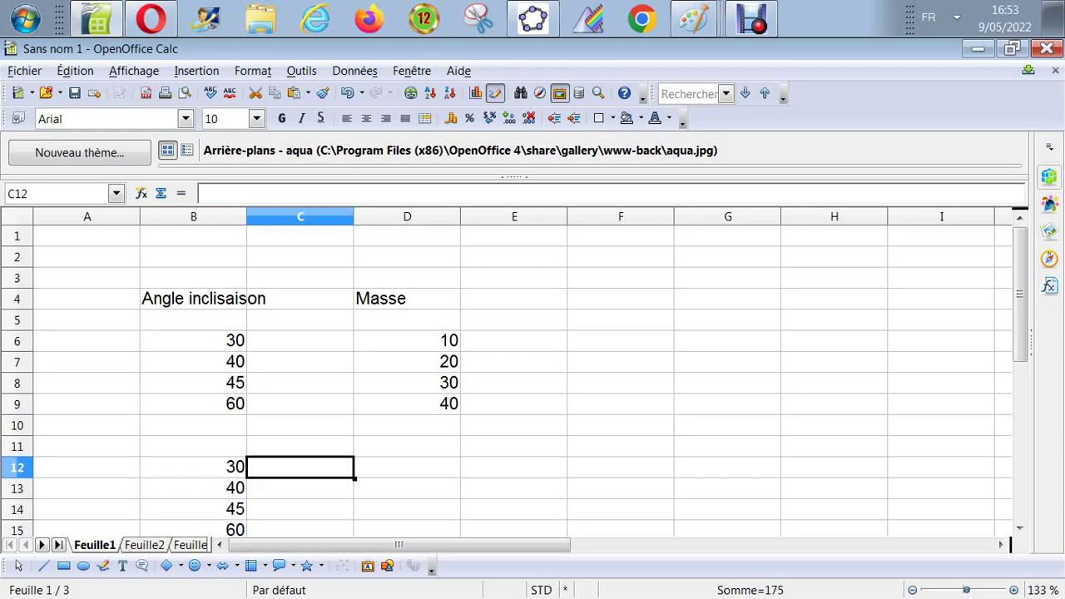
click(407, 467)
text(10)
key(Return)
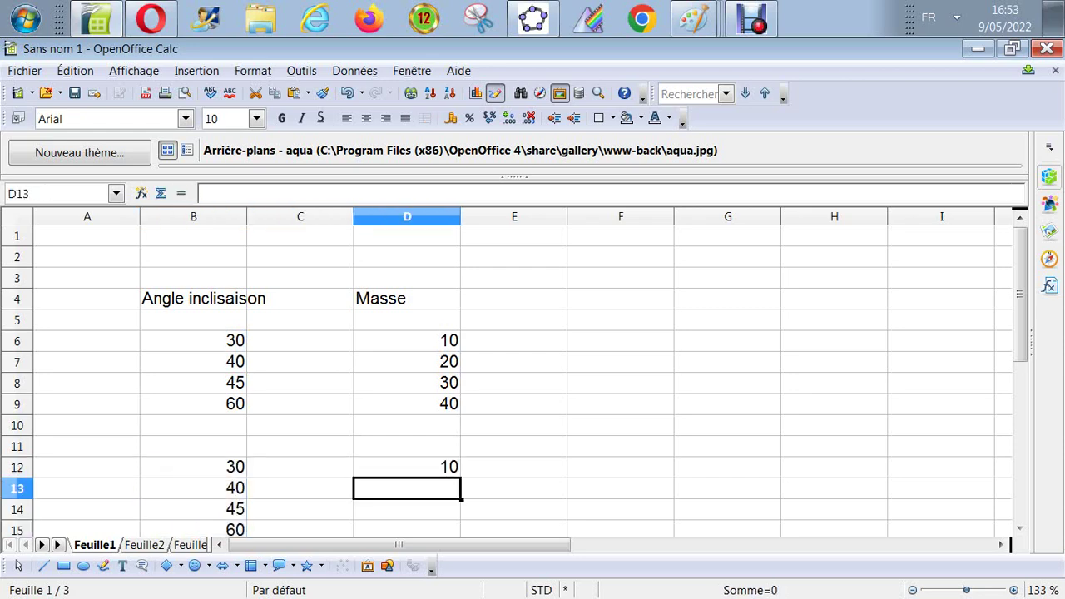
text(20)
key(Return)
text(30)
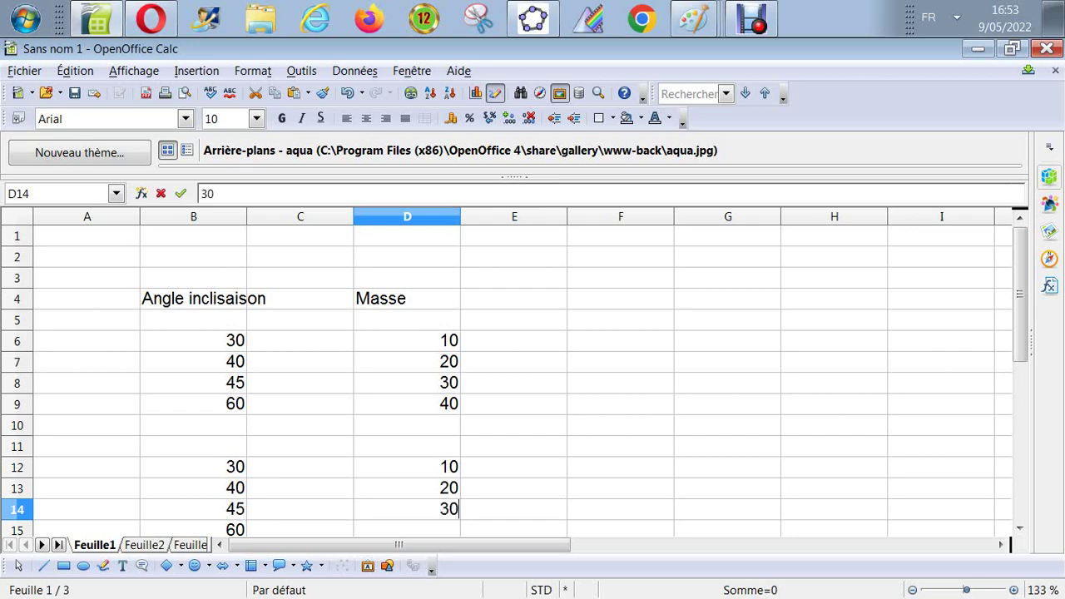
key(Return)
text(40)
key(Return)
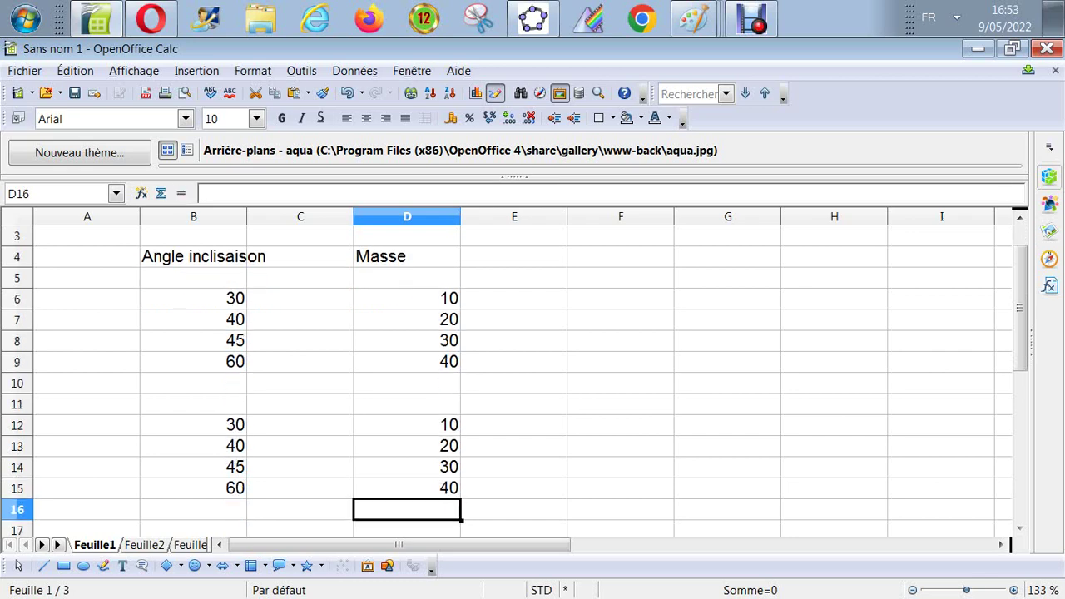
Change the masses in cells D13, D14 and D15 to 10
key(Up)
key(Up)
key(Up)
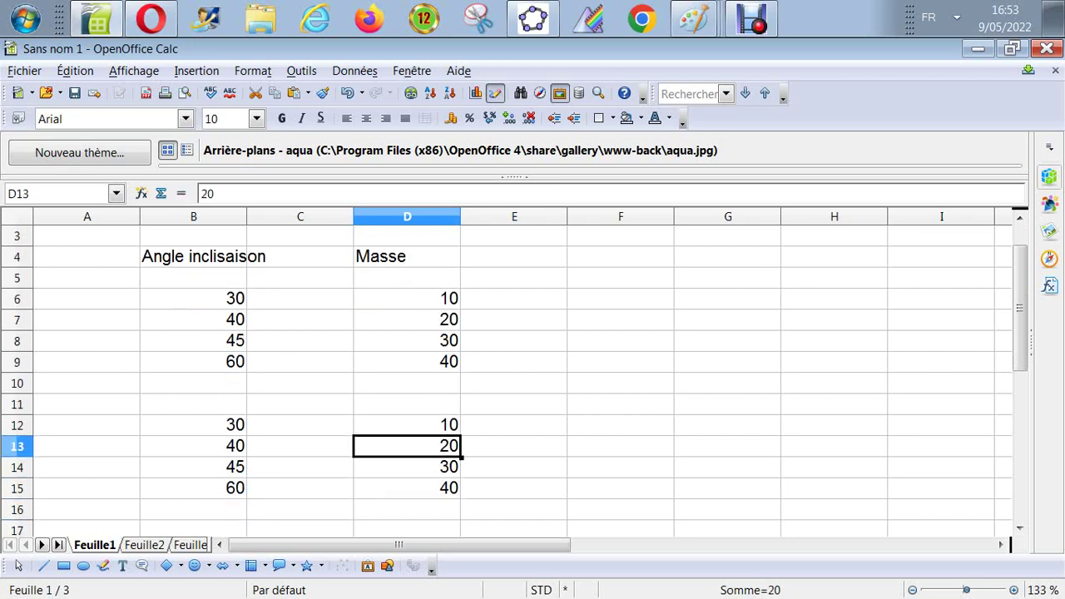
text(10)
key(Return)
text(10)
key(Return)
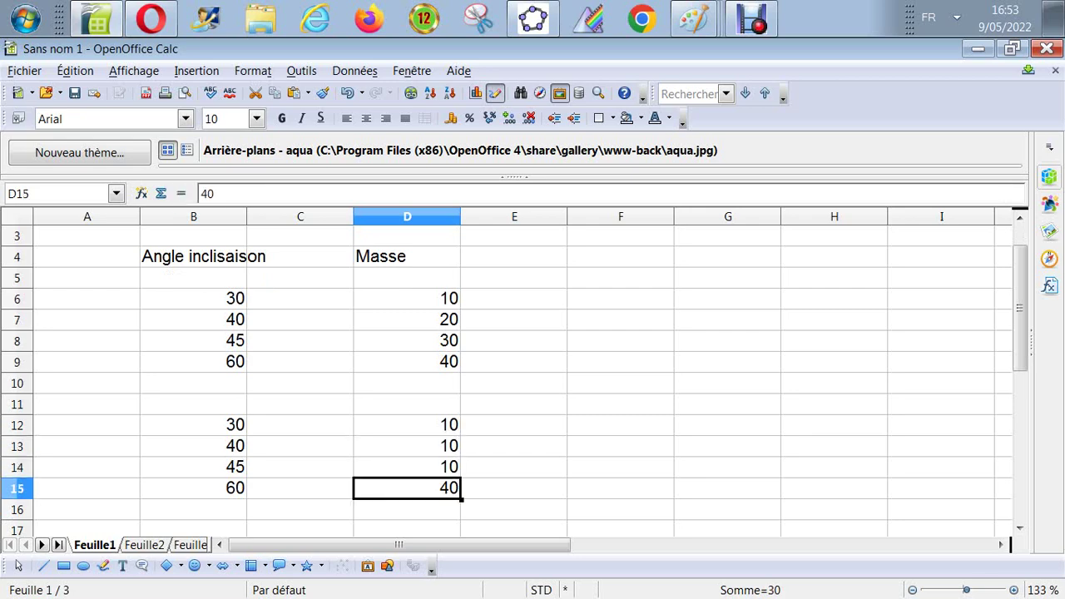
text(10)
key(Return)
Enter the column heading "Poids" in cell E4, beside the mass heading
key(Up)
key(Up)
key(Up)
key(Up)
key(Up)
key(Up)
key(Up)
key(Up)
key(Up)
key(Up)
key(Up)
key(Up)
key(Up)
key(Up)
key(Up)
key(Down)
key(Down)
key(Up)
key(Right)
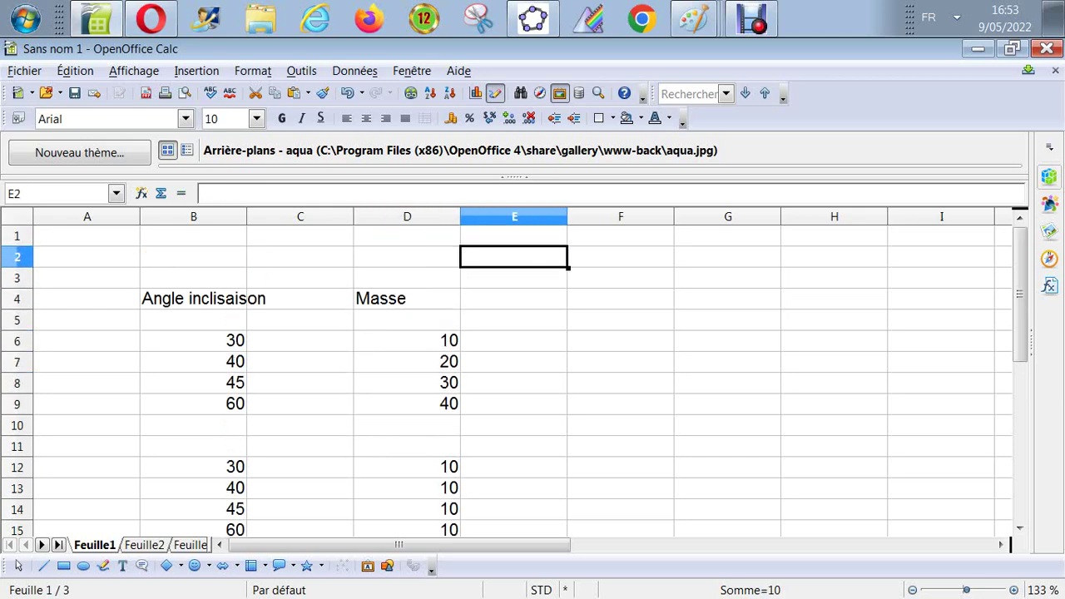
key(Down)
key(Down)
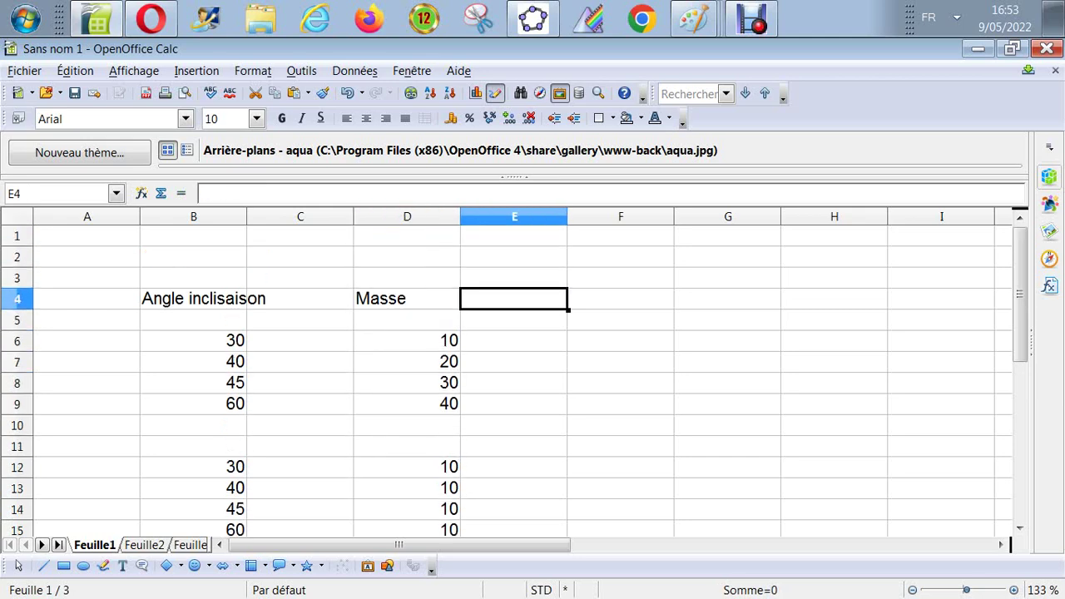
text(Poids)
key(Down)
key(Down)
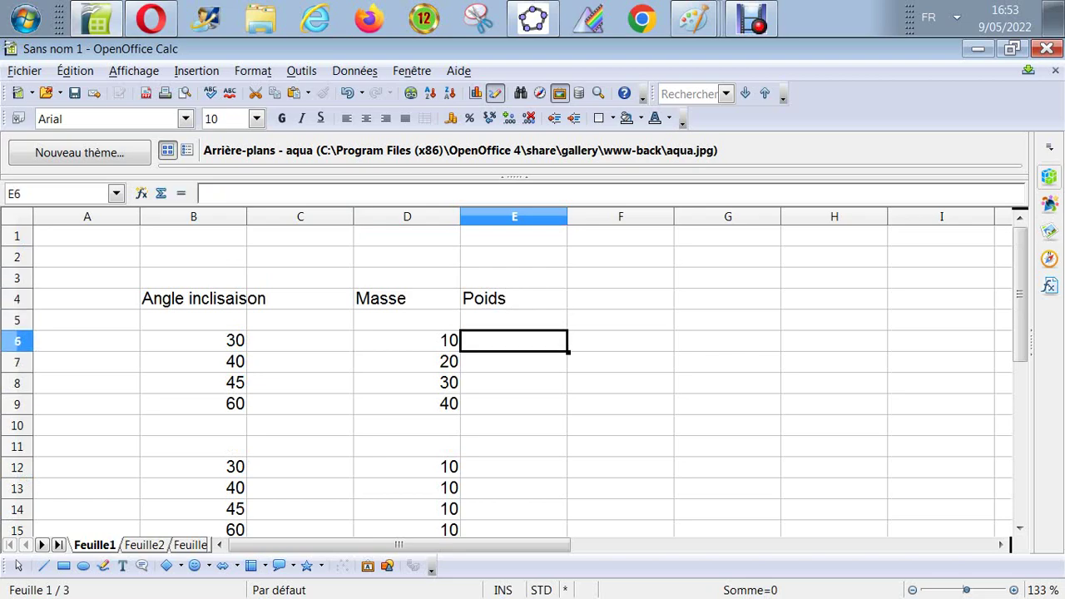
Switch to Paint to review the weight formula in the force sketch, and return to the OpenOffice Calc sheet
click(694, 18)
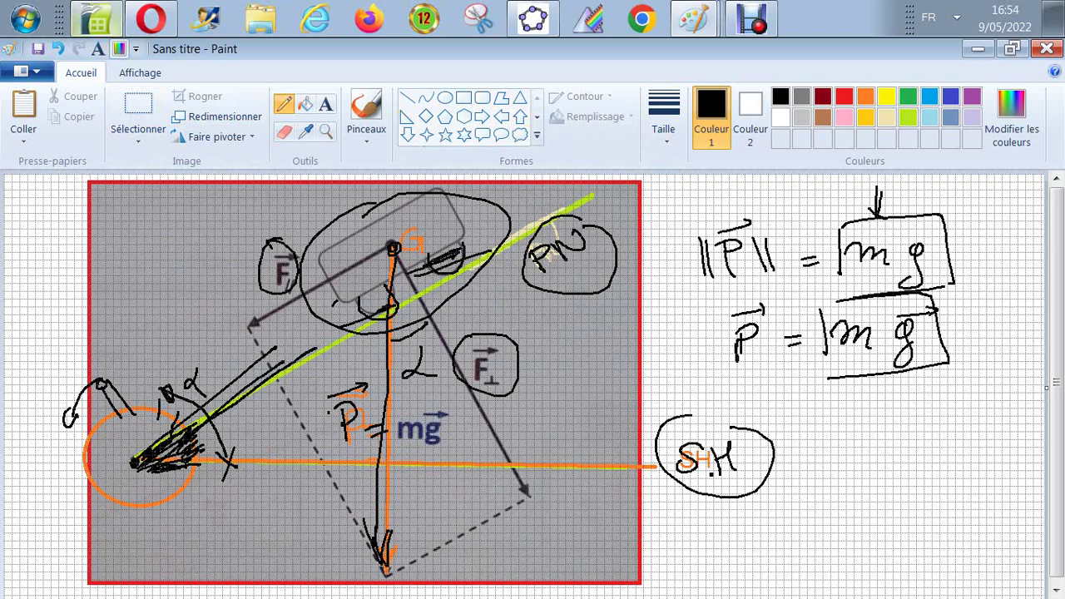
click(96, 18)
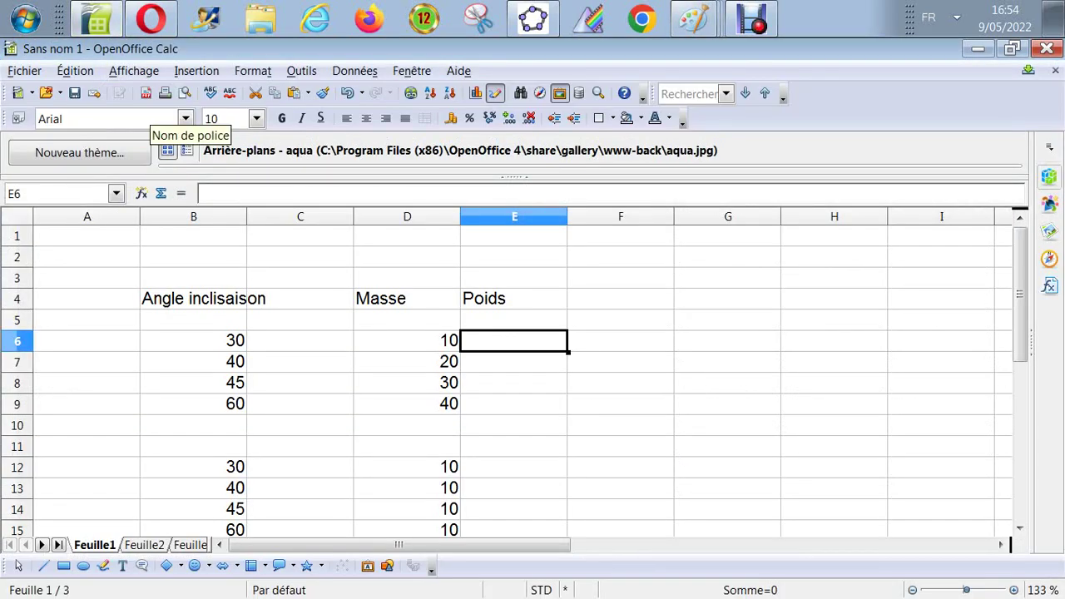
Enter the label "g=" in cell B2, above the angle heading
key(Up)
key(Up)
key(Up)
key(Up)
key(Left)
key(Left)
key(Left)
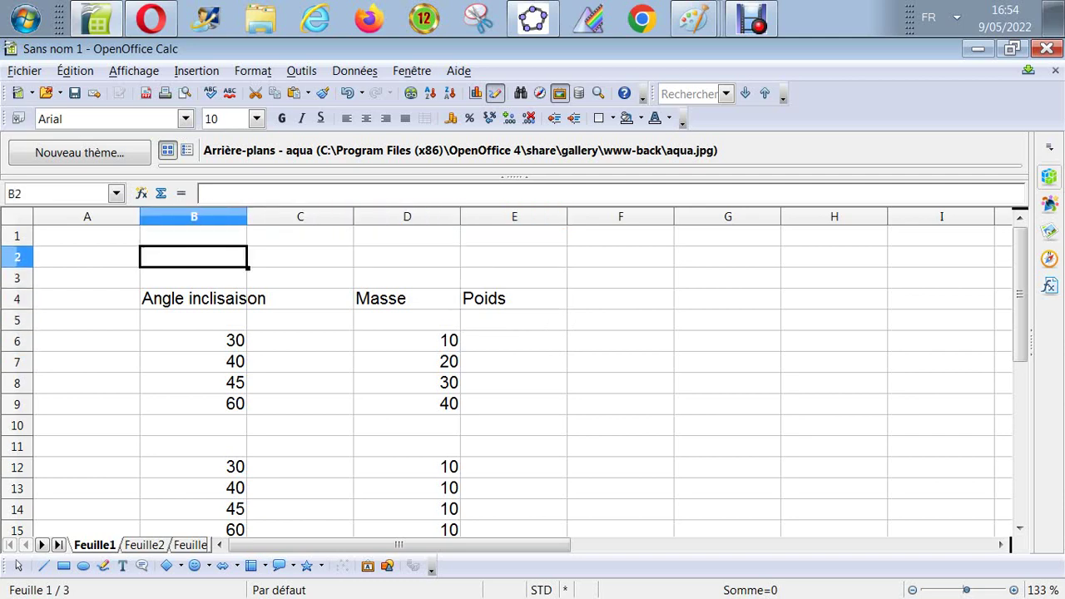
text(g)
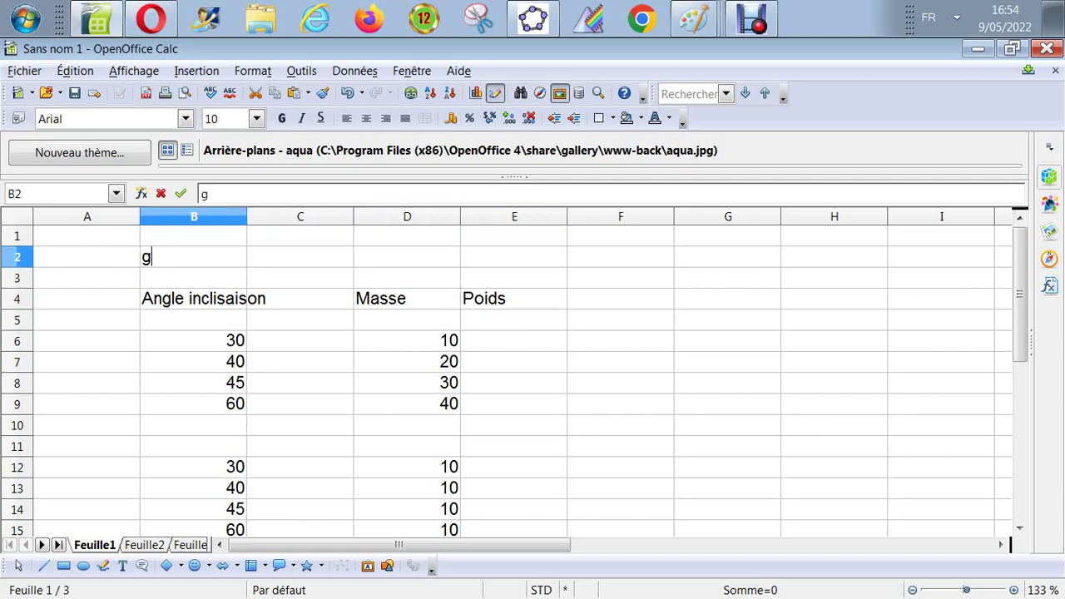
key(Return)
key(Up)
key(Right)
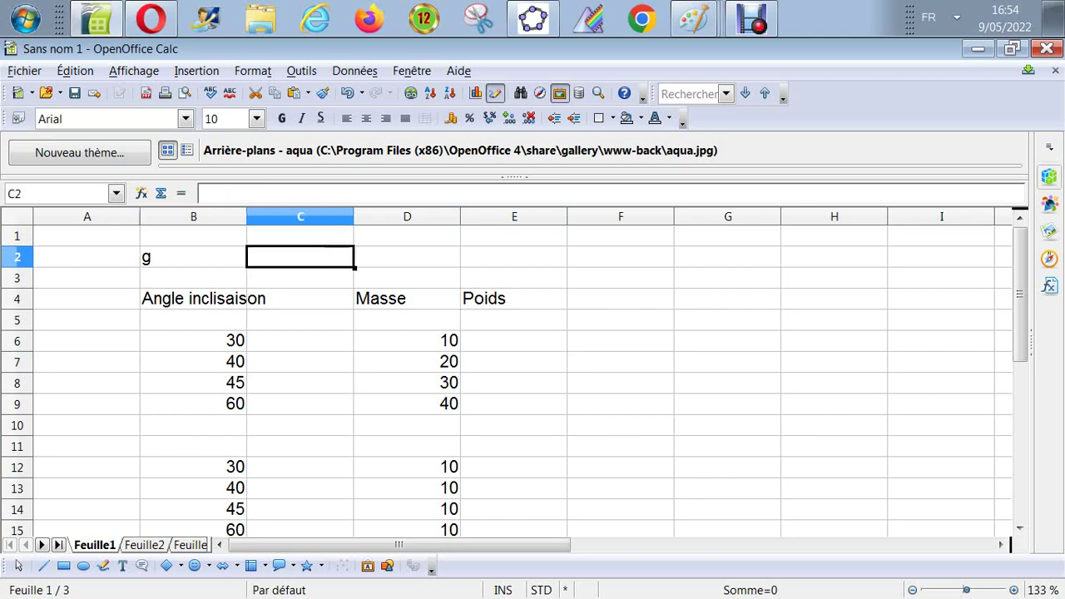
key(Left)
click(249, 196)
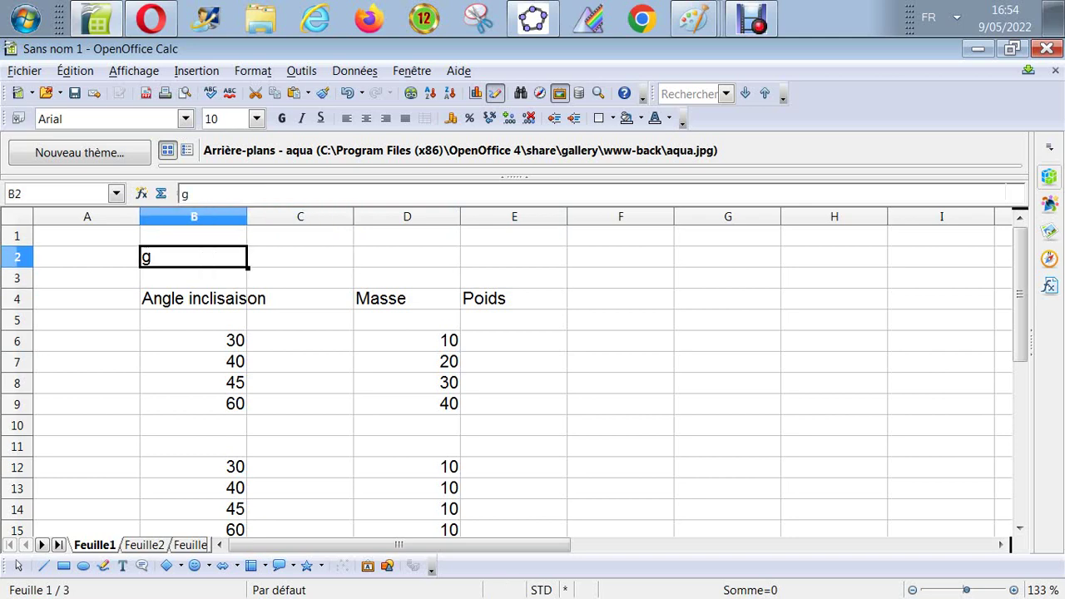
text(=)
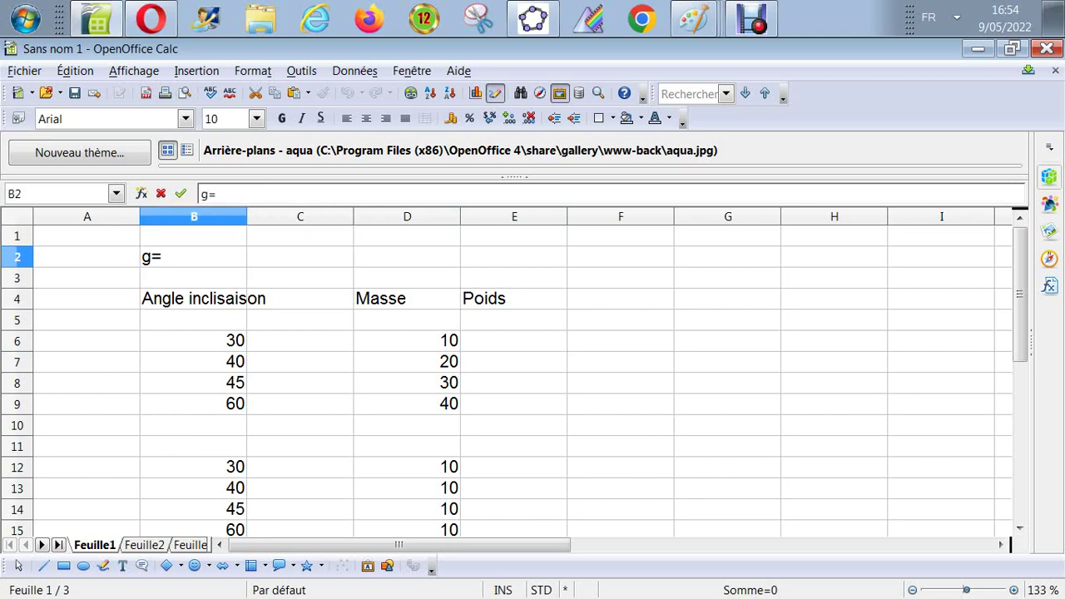
key(Return)
Enter the gravity value 10 in cell C2 and its unit "N/kg" in cell D2
key(Up)
key(Right)
text(10)
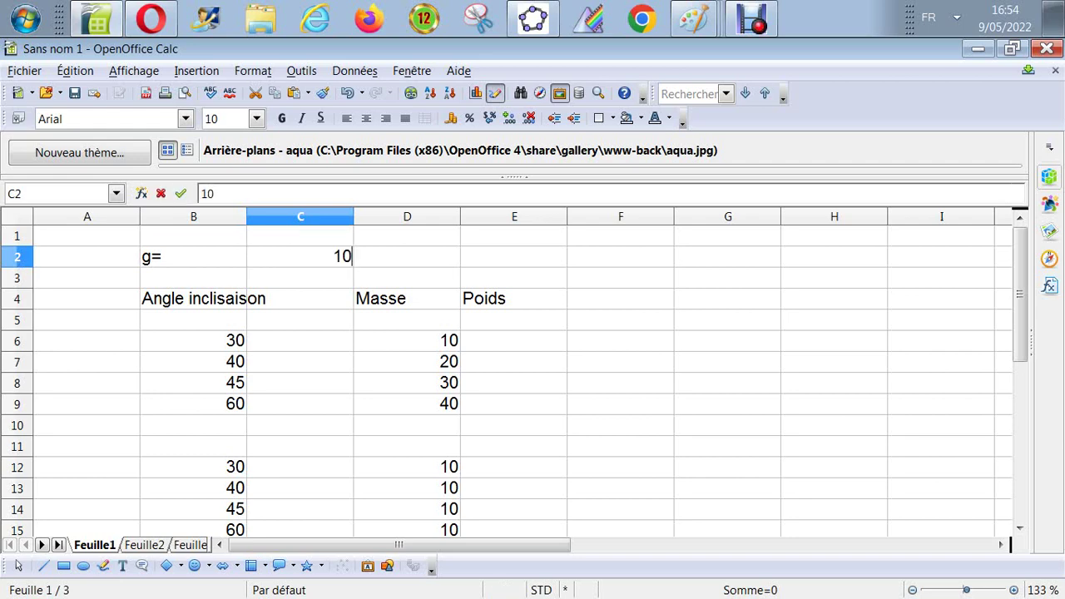
key(Return)
key(Up)
key(Right)
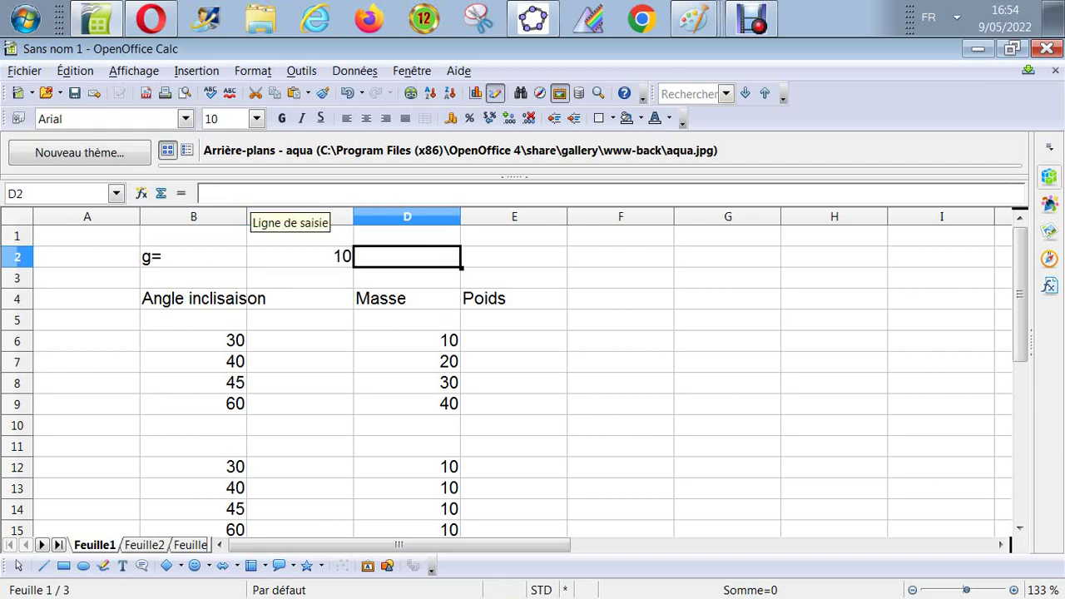
text(N/kg)
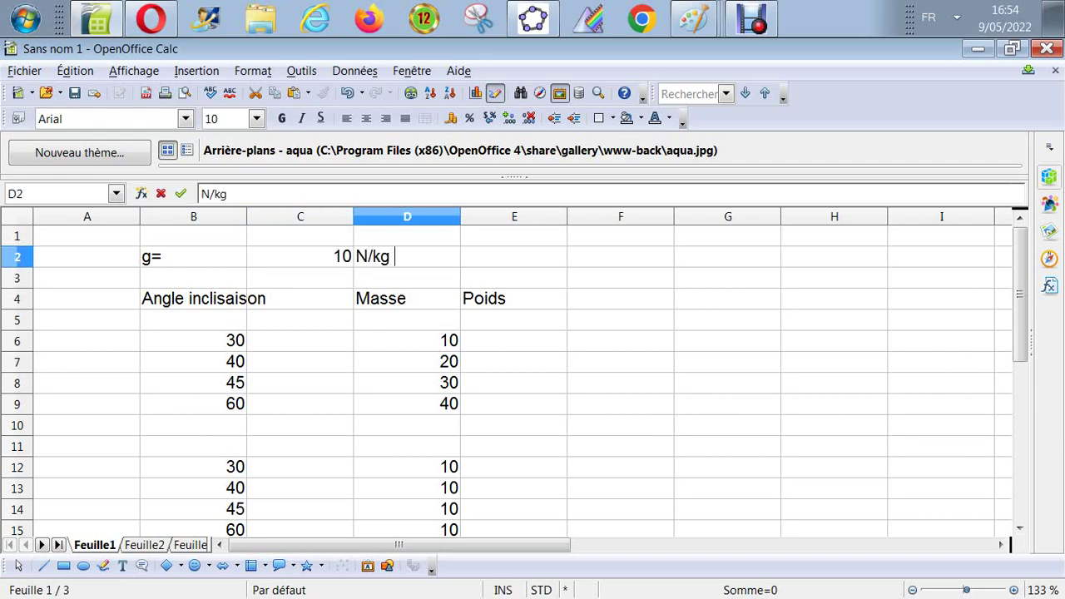
key(Return)
Enter the weight formula =D6*$C$2 in cell E6, with an absolute reference to the gravity value
key(Down)
key(Down)
key(Down)
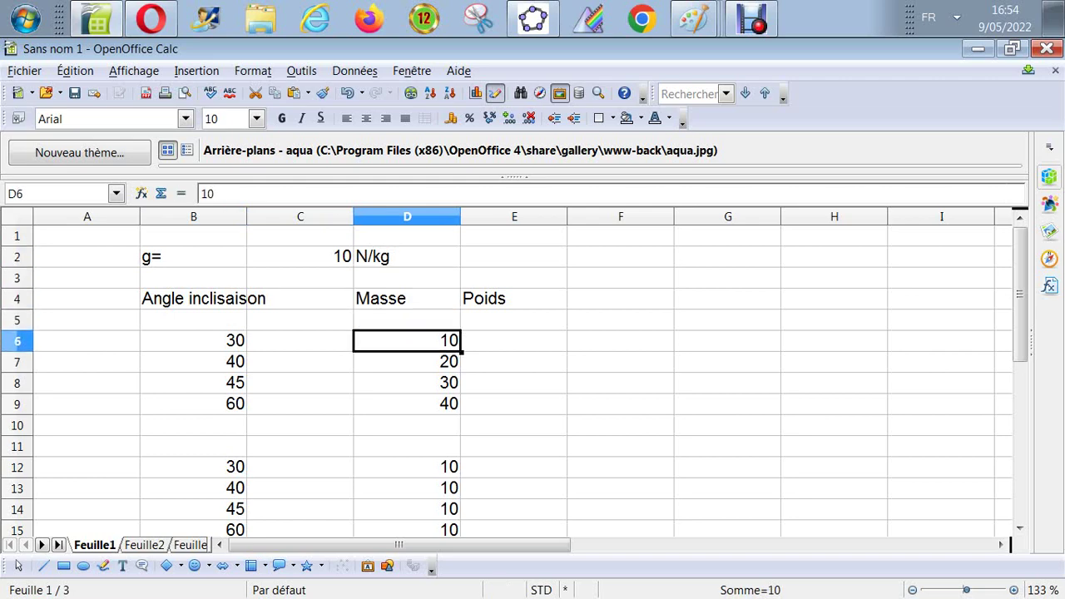
key(Right)
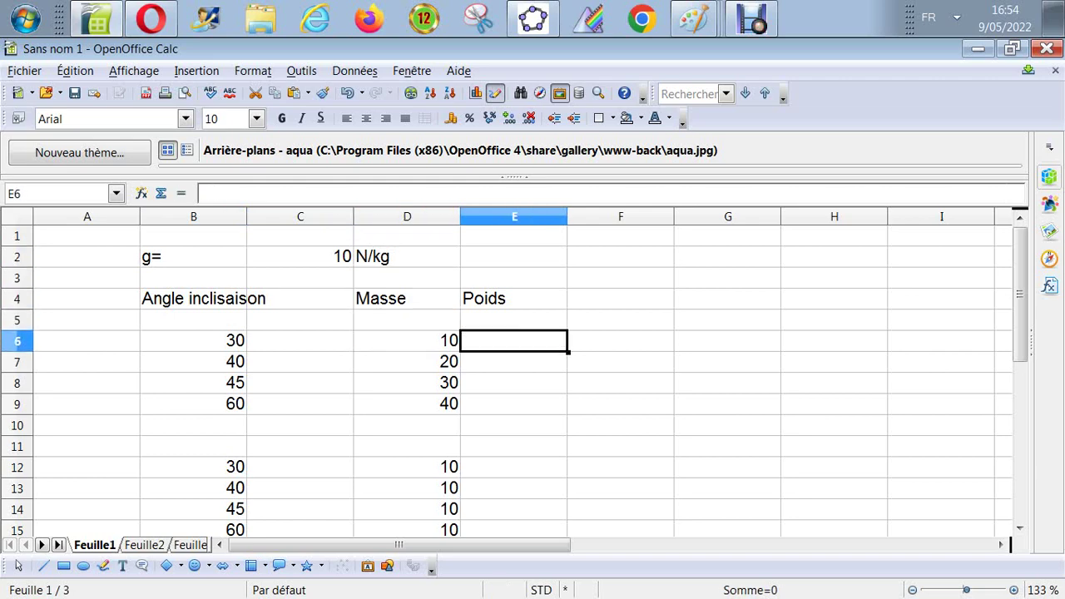
text(=)
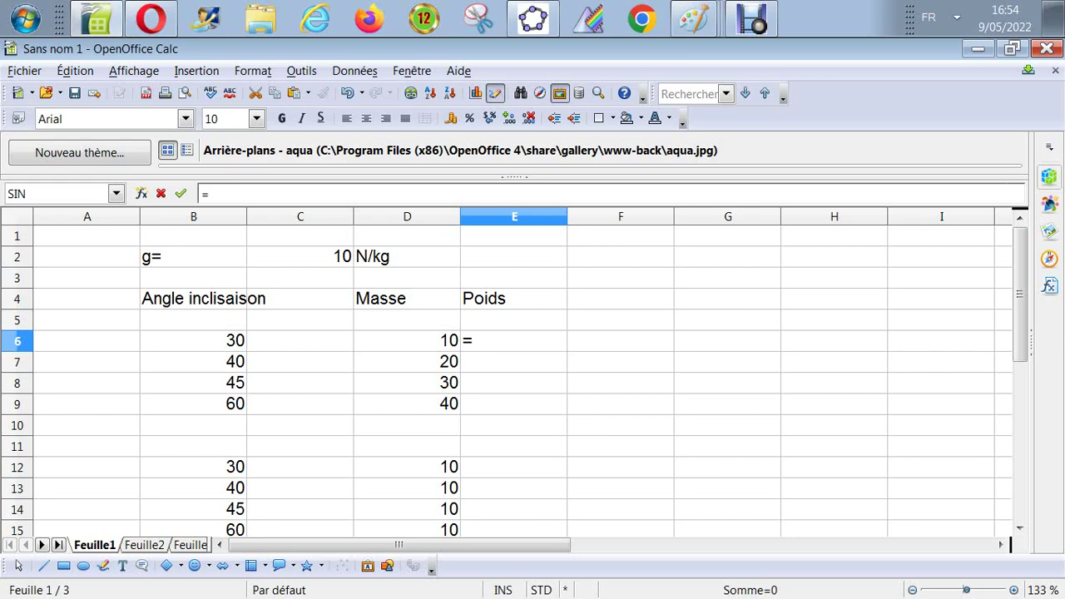
key(Left)
text(*)
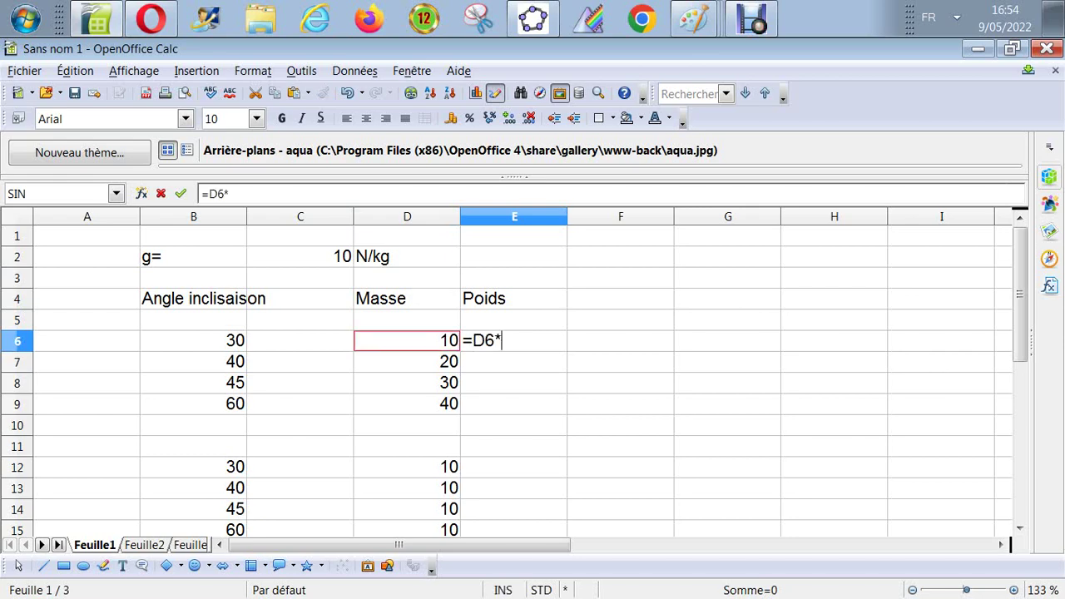
drag(407, 340, 300, 319)
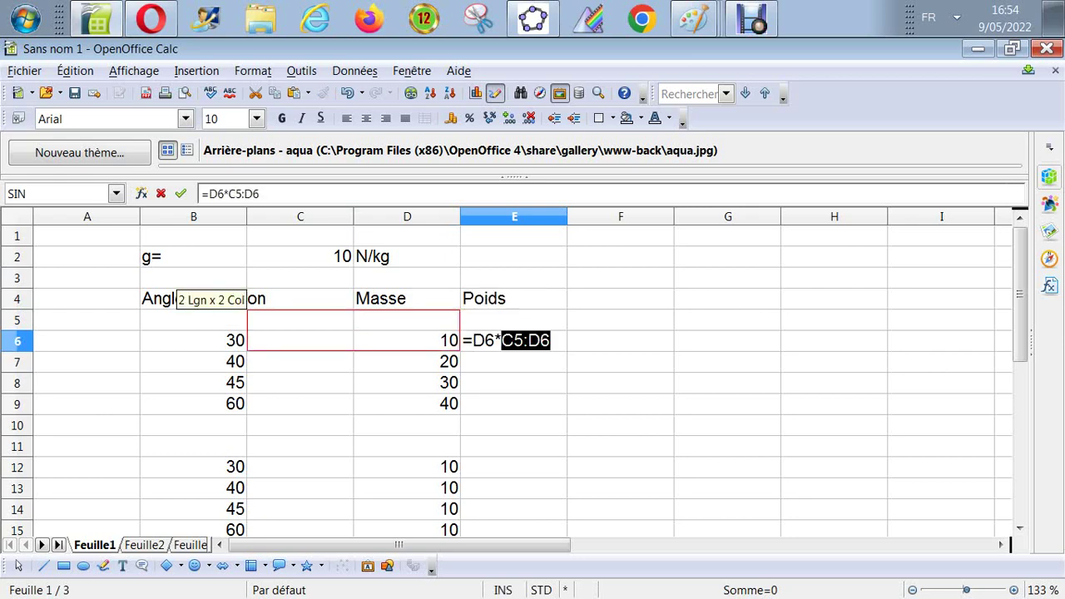
click(300, 256)
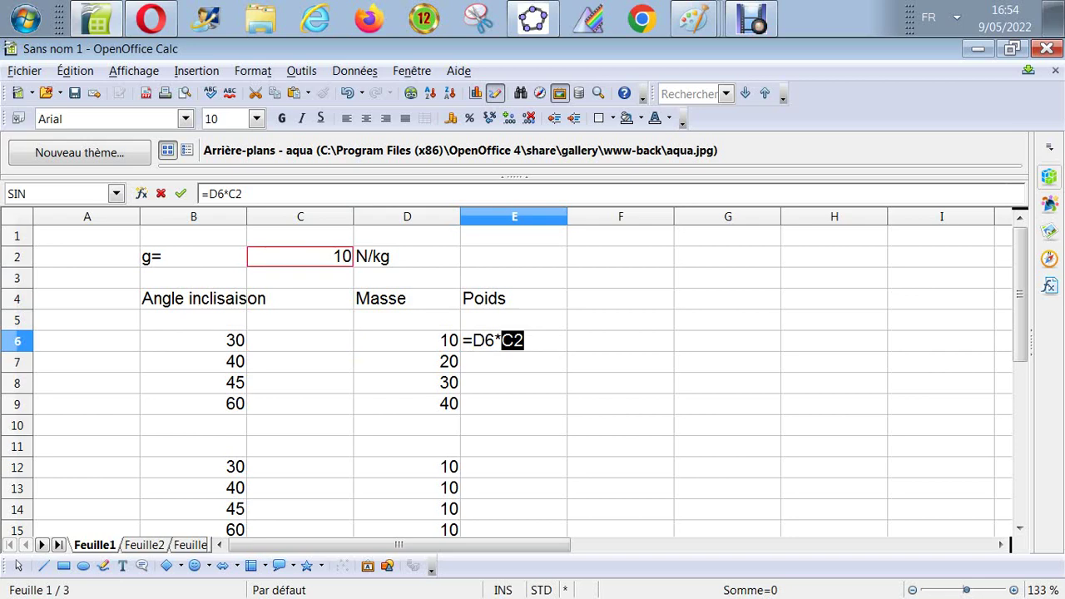
click(237, 193)
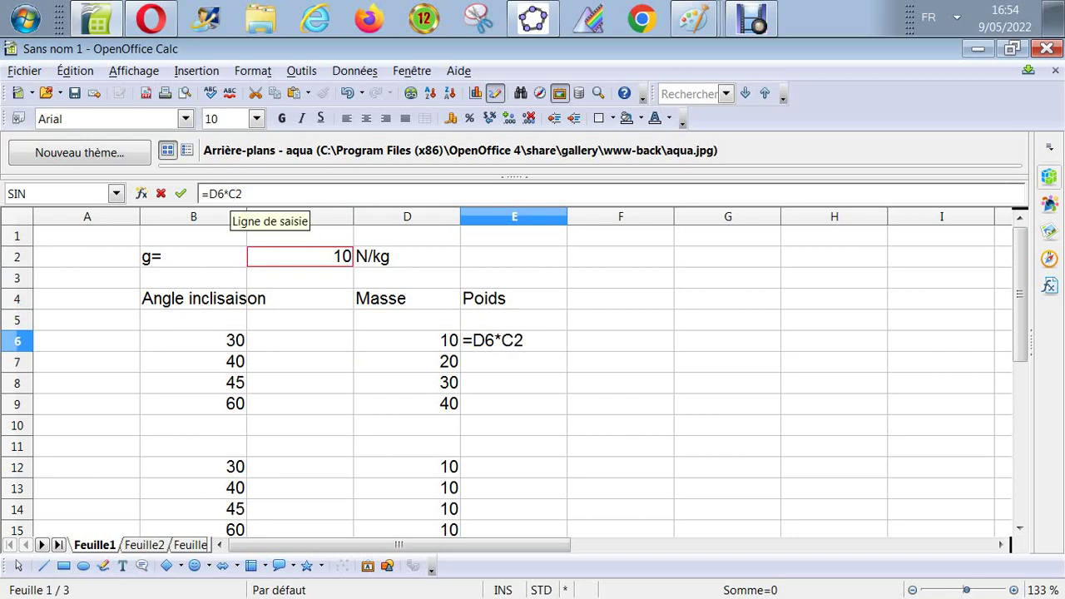
key(shift+F4)
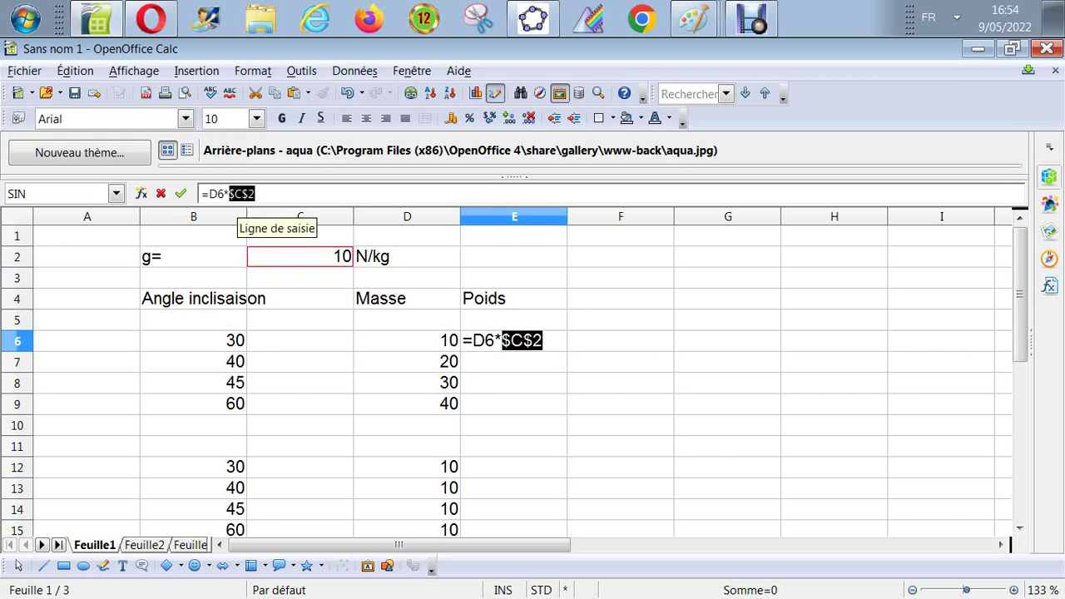
key(Return)
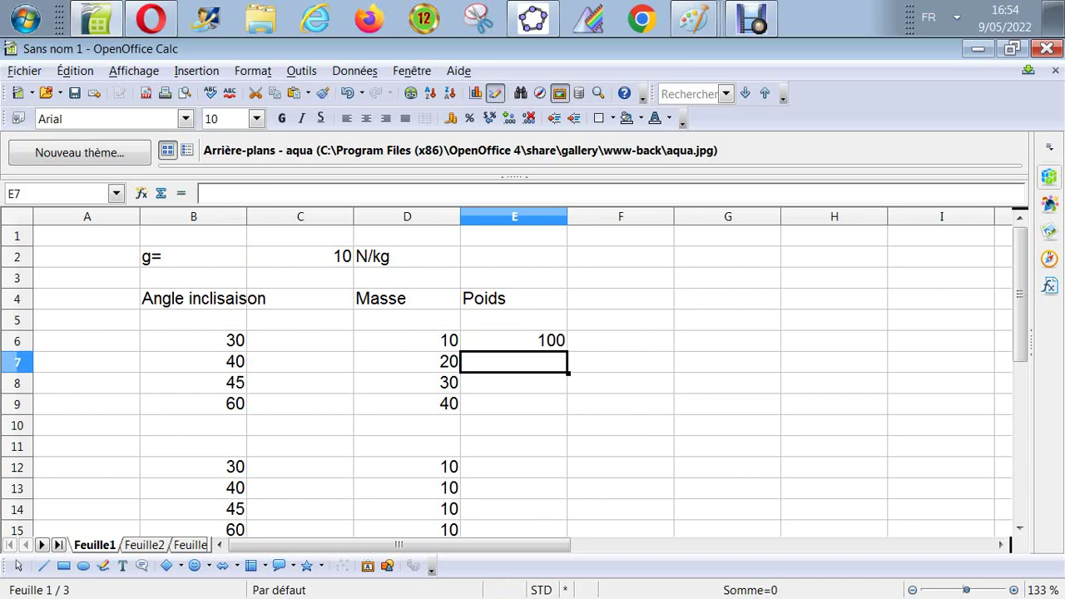
Fill the weight formula from E6 down to E9, and extend it from E9 down to E15
click(513, 340)
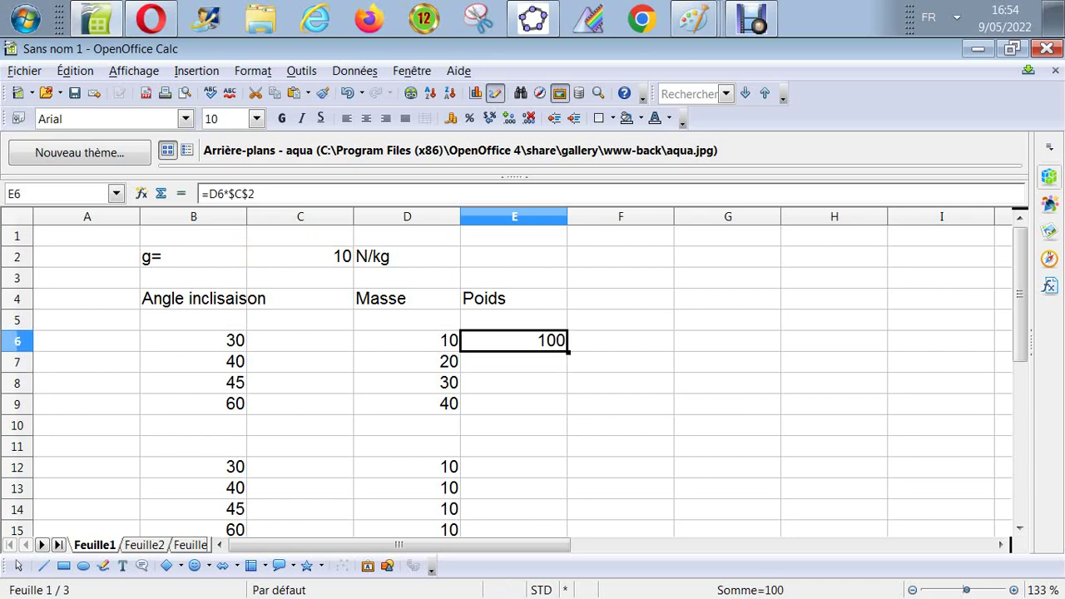
drag(567, 352, 567, 407)
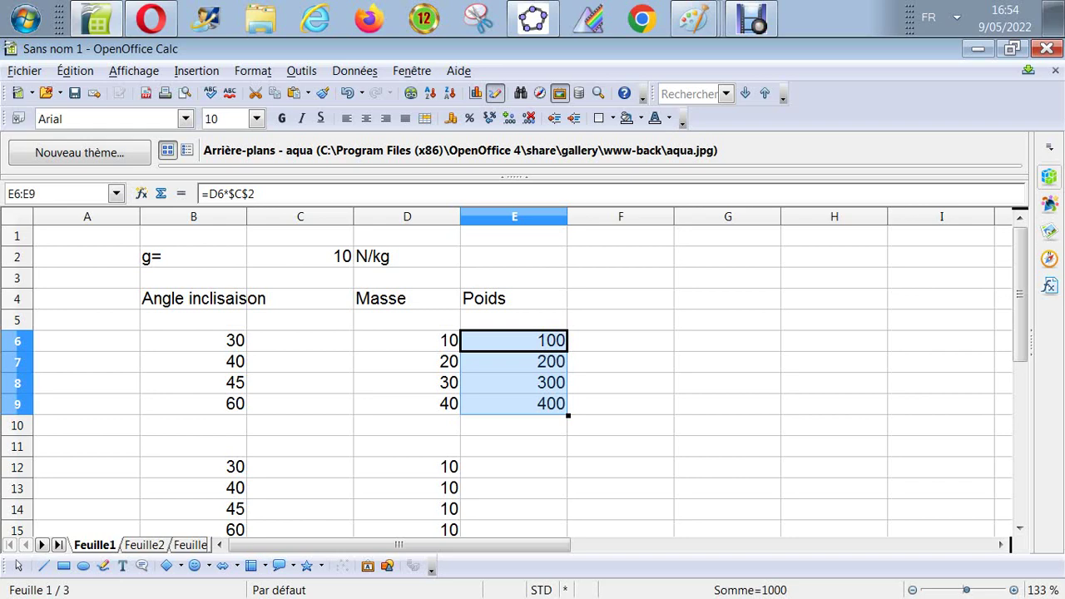
click(513, 467)
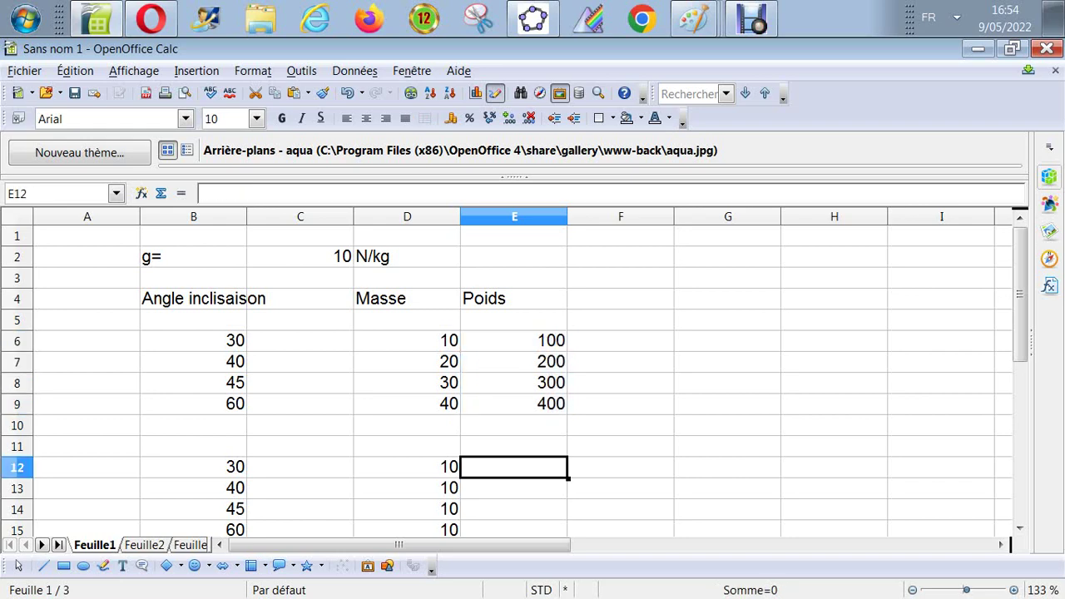
click(513, 404)
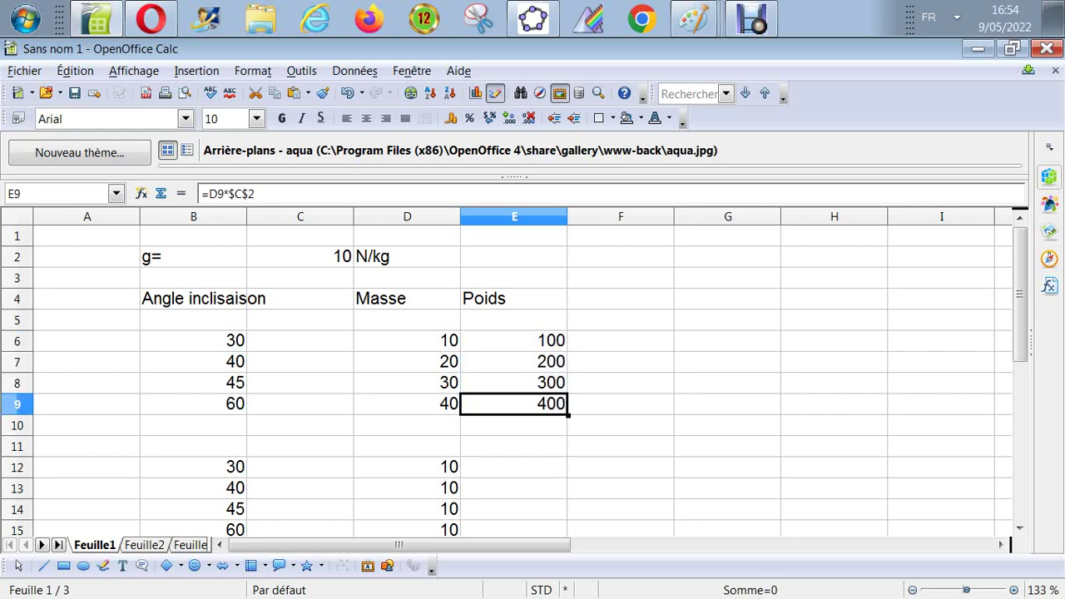
mouse_move(567, 413)
mouse_down()
mouse_move(567, 537)
mouse_move(566, 406)
mouse_up()
Clear the unneeded formulas in cells E10 and E11 between the two blocks
click(513, 298)
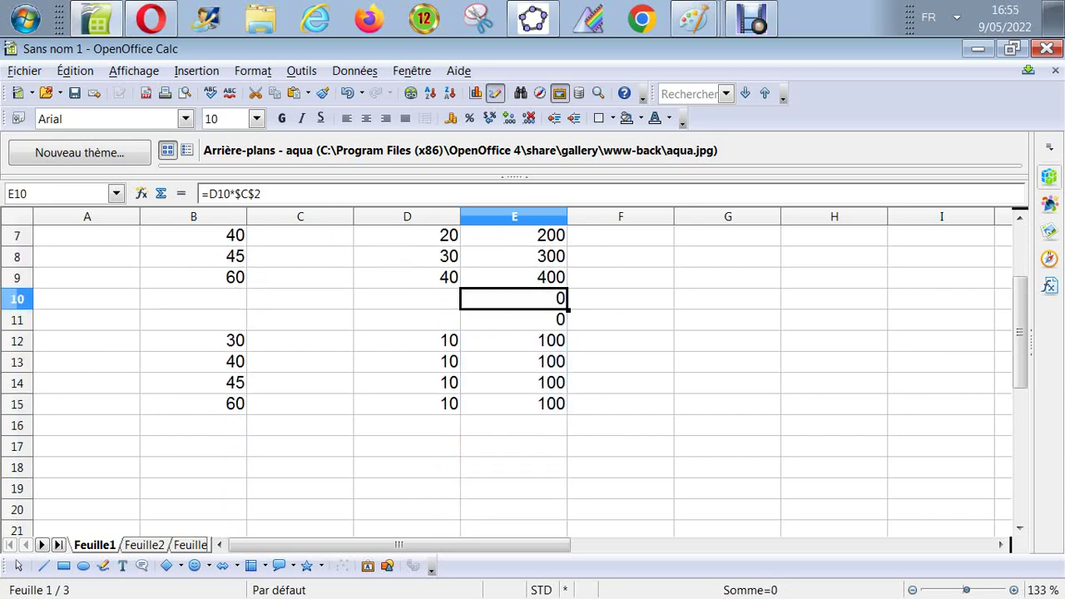
key(Delete)
key(Return)
click(513, 320)
key(Delete)
key(Return)
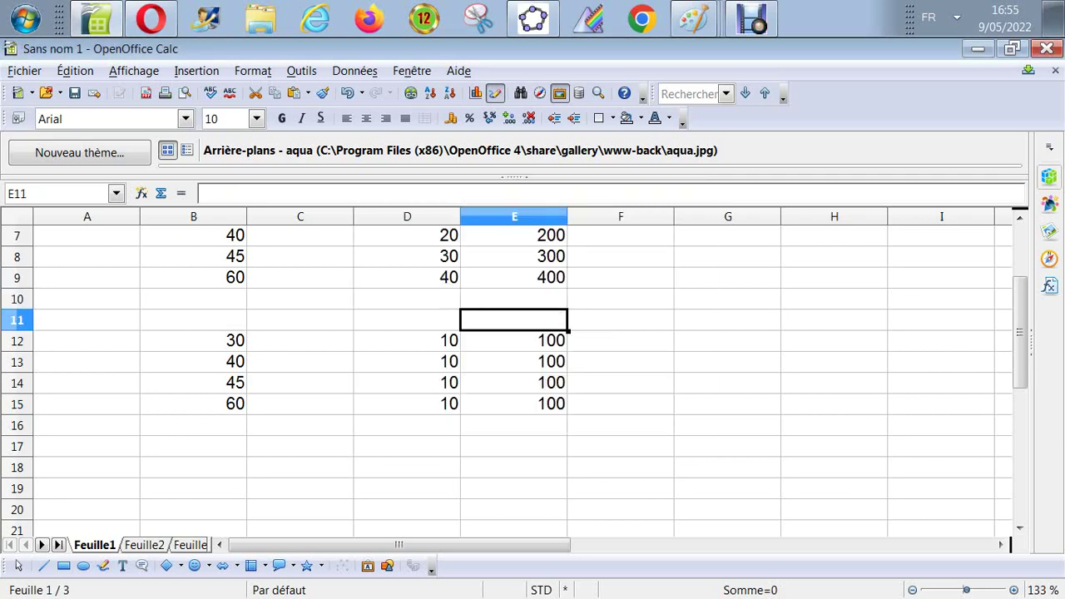
Look over the weights in column E for both blocks, together with the gravity value above
click(513, 299)
key(Up)
key(Up)
key(Up)
key(Up)
key(Up)
key(Up)
key(Up)
key(Up)
key(Up)
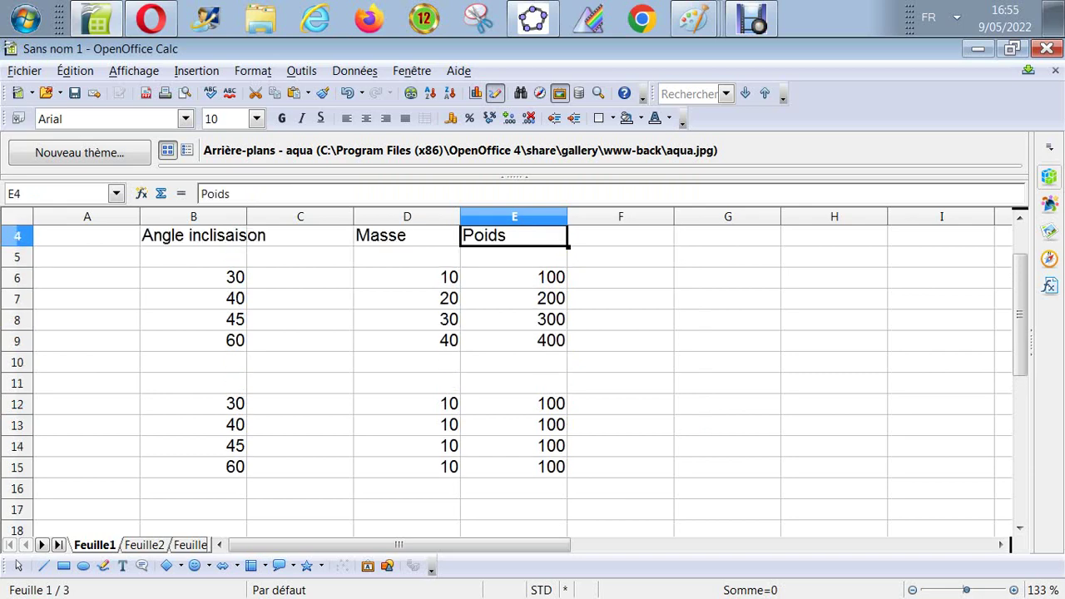
key(Down)
key(Down)
key(Down)
key(Down)
key(Down)
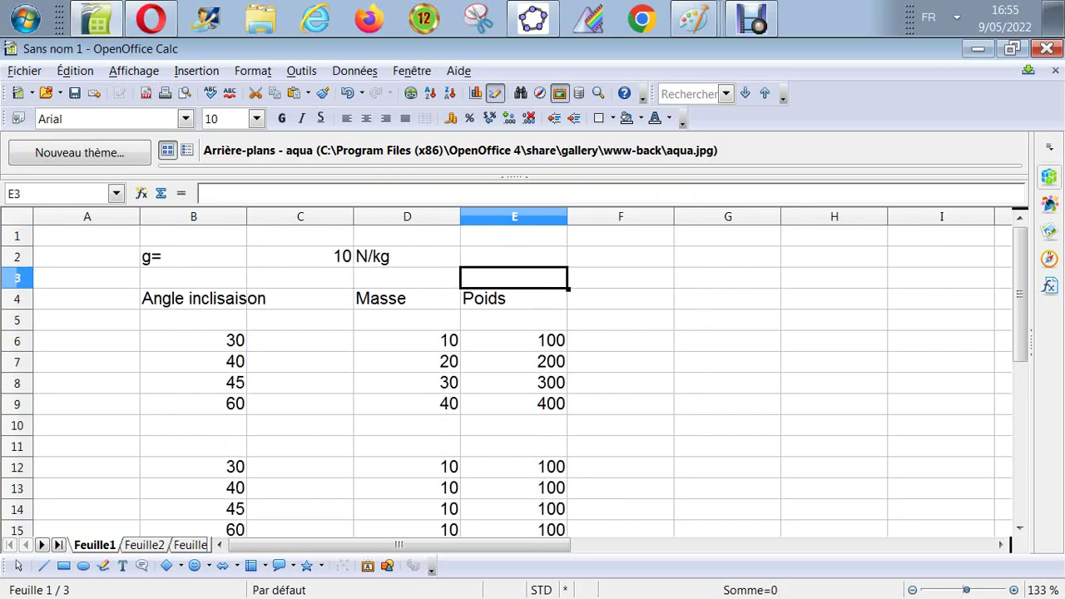
key(Down)
key(Down)
key(Down)
key(Down)
key(Down)
key(Down)
key(Down)
key(Down)
key(Down)
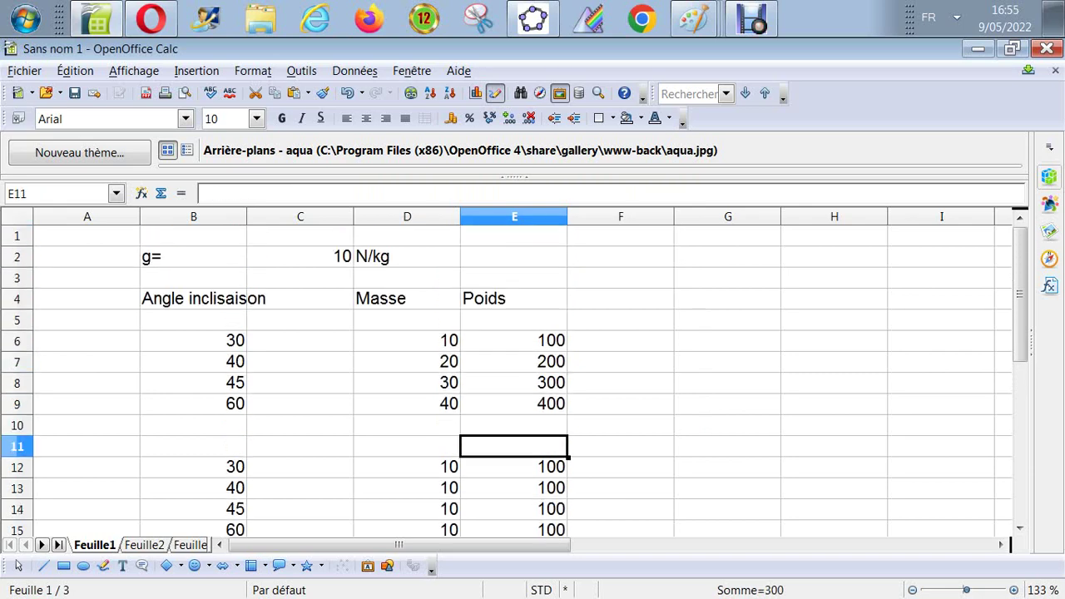
key(Up)
key(Up)
key(Up)
key(Up)
key(Up)
key(Up)
key(Up)
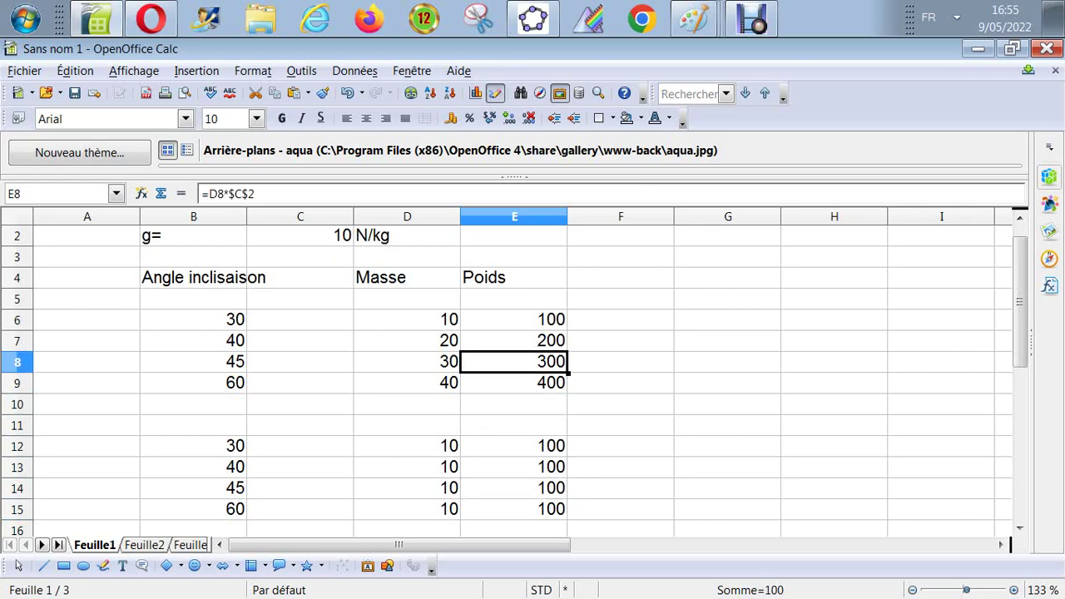
key(Down)
Enter the column heading "F parallèle" in cell F4, beside the weight heading
key(Up)
key(Up)
key(Up)
key(Up)
key(Up)
key(Right)
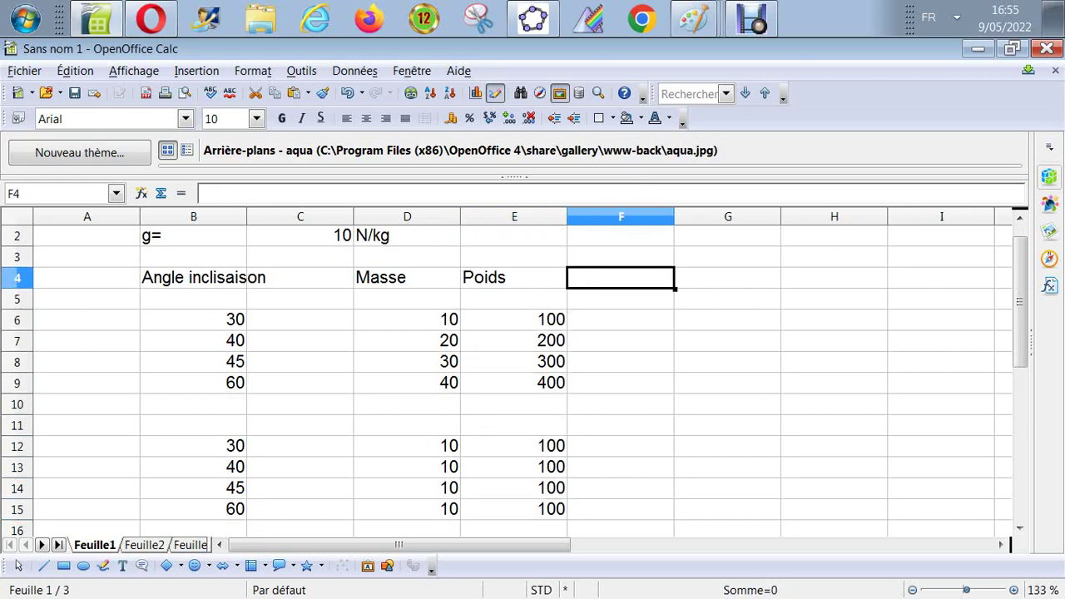
text(F)
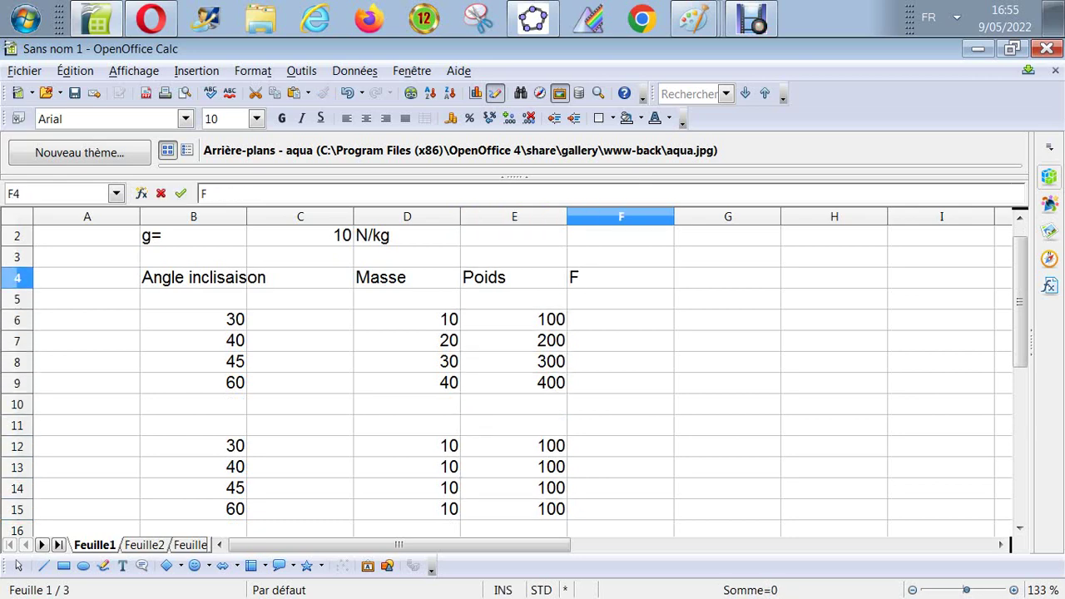
text( parallèle)
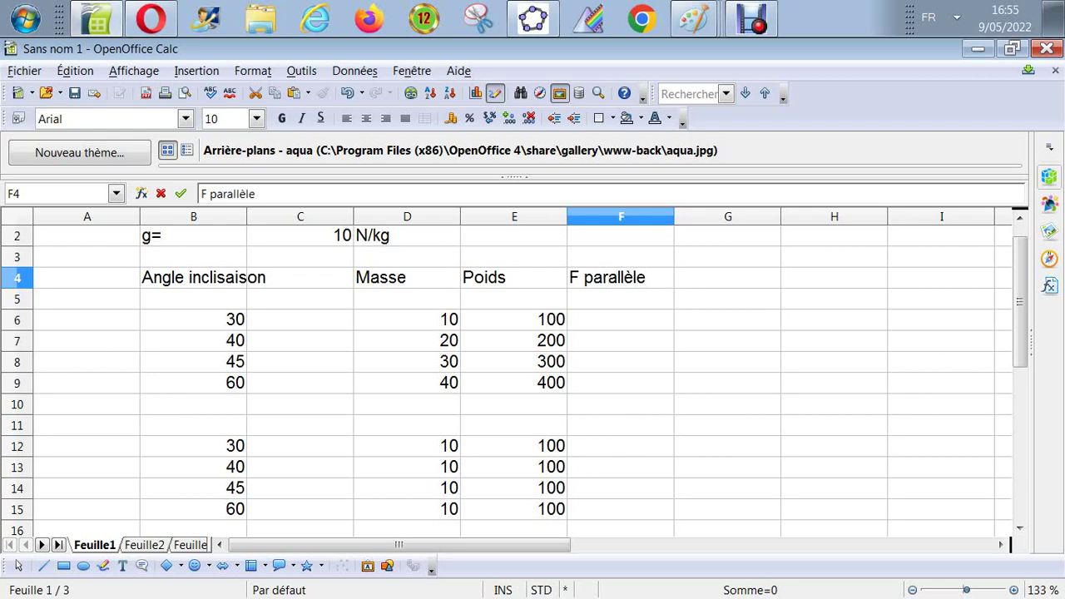
key(Return)
Enter the column heading "F perpendiculaire" in cell G4
key(Up)
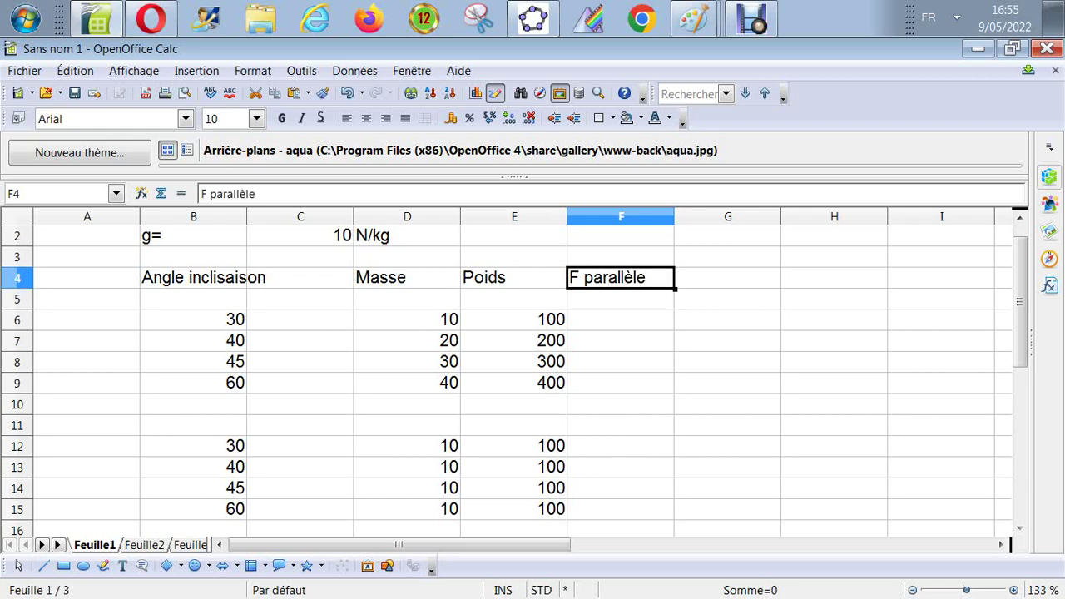
key(Tab)
text(F)
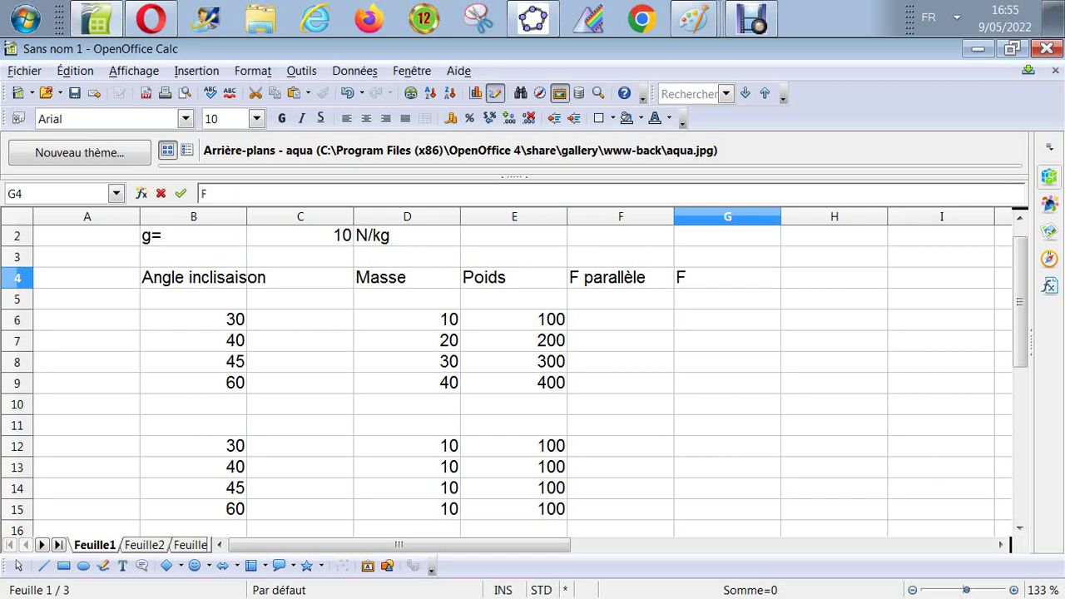
text(perpen)
text(diculai)
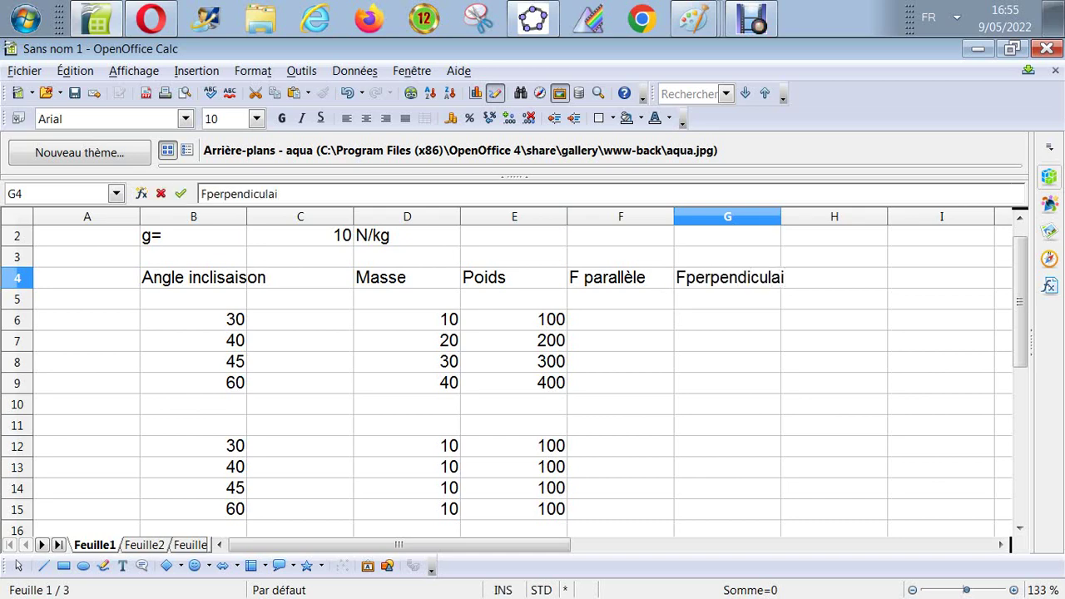
text(re)
click(206, 194)
key(Return)
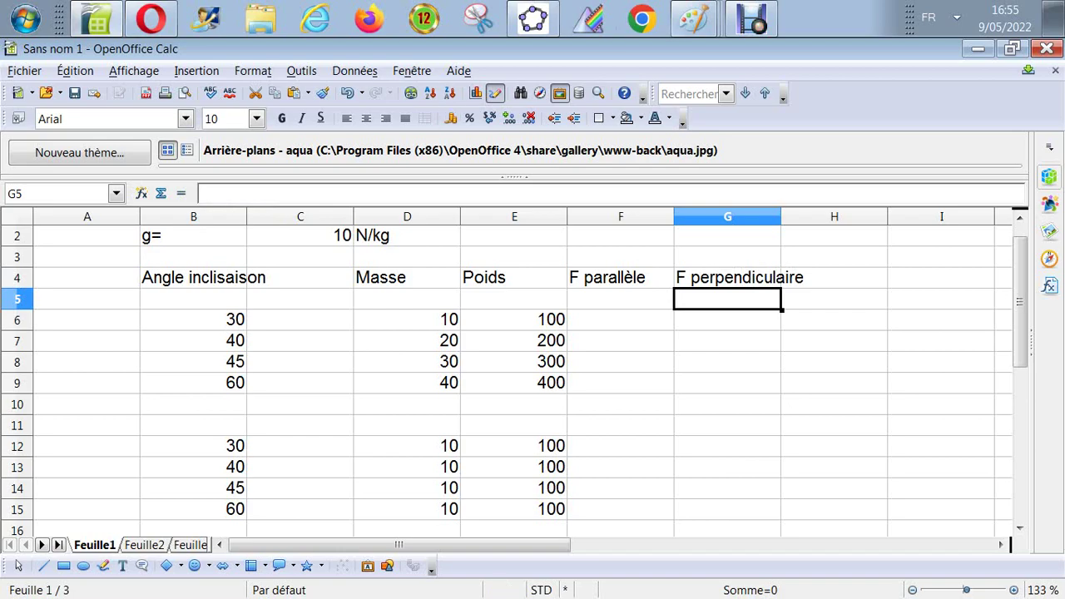
Switch to Paint and review the handwritten degree-to-radian conversion and the inclined-plane force diagram
click(694, 19)
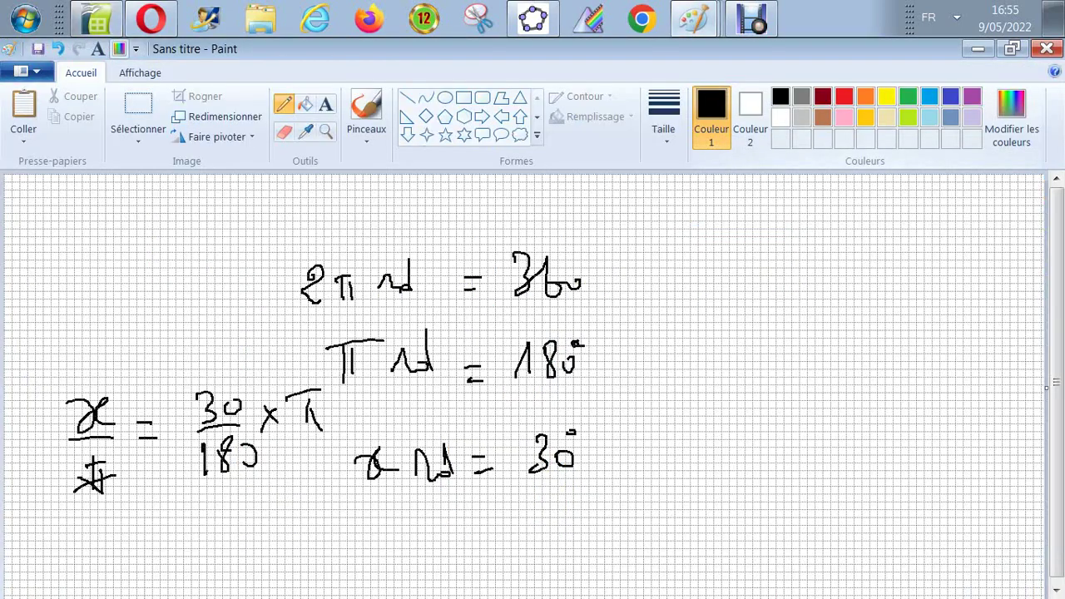
click(711, 117)
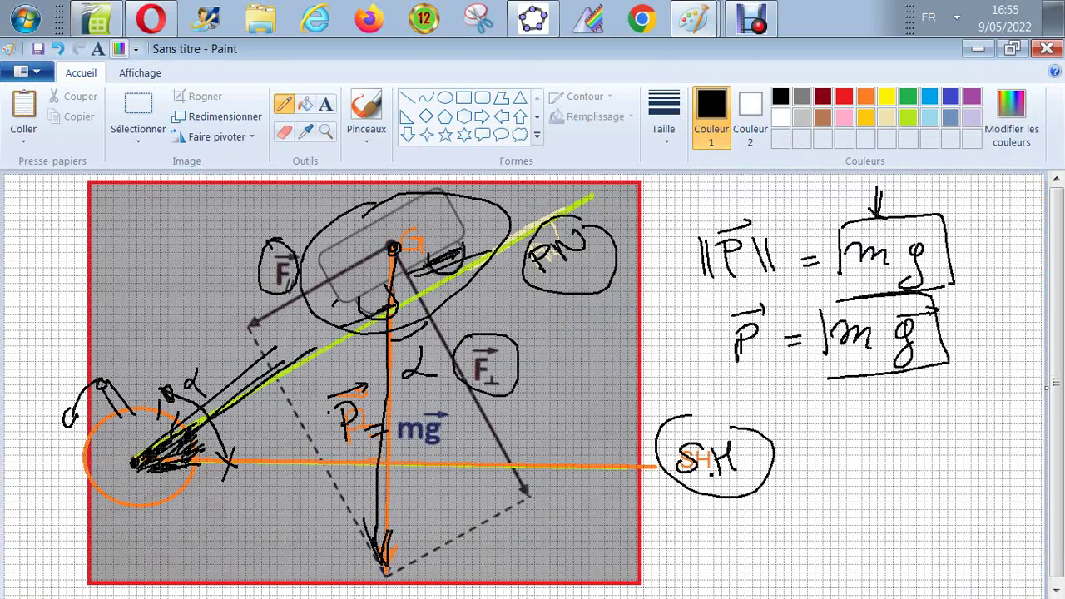
Switch to GeoGebra and vary the inclined-plane model by setting slider e to 2.2 and angle α to 70°
click(532, 18)
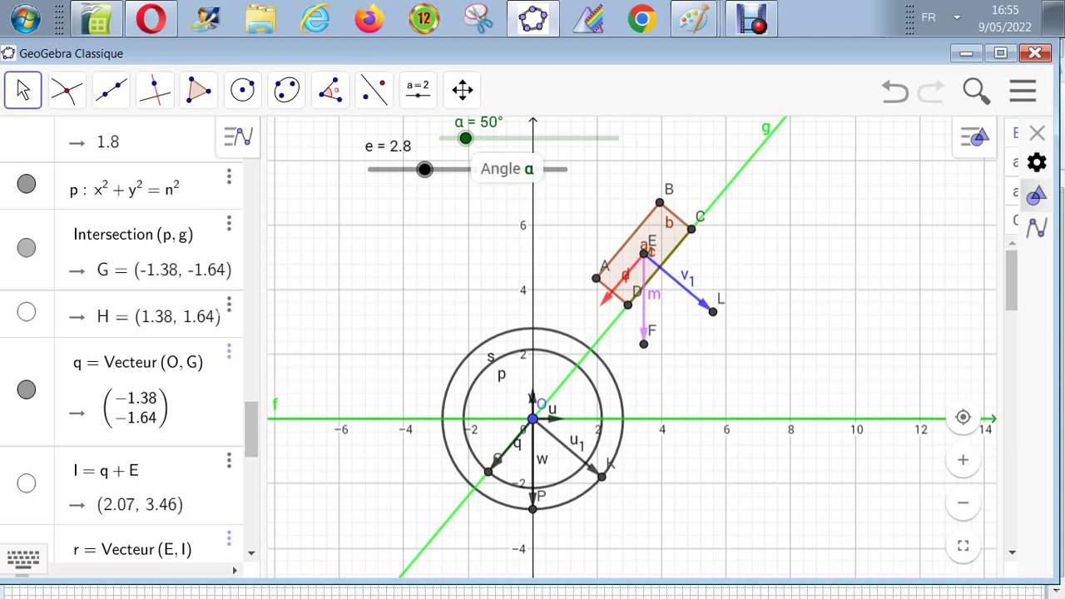
mouse_move(465, 138)
mouse_down()
mouse_move(475, 138)
mouse_move(465, 138)
mouse_up()
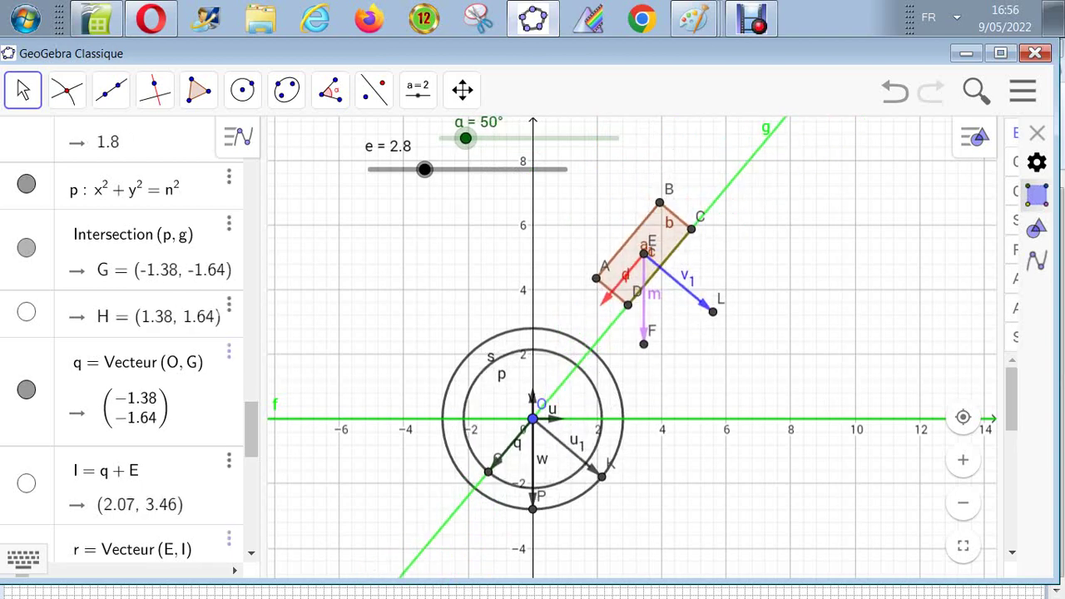
drag(424, 169, 413, 169)
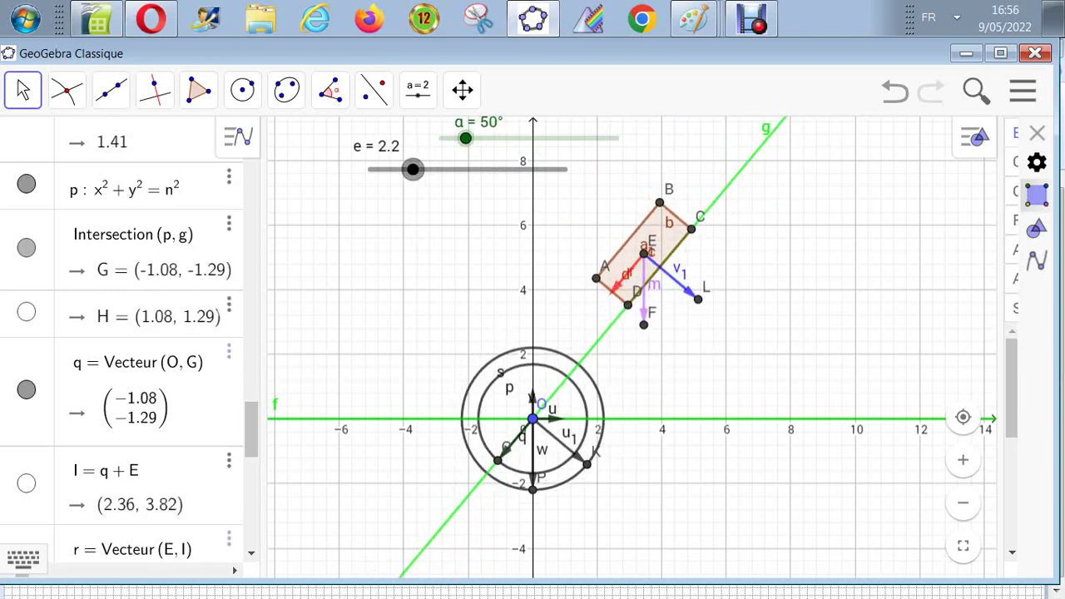
drag(466, 138, 475, 138)
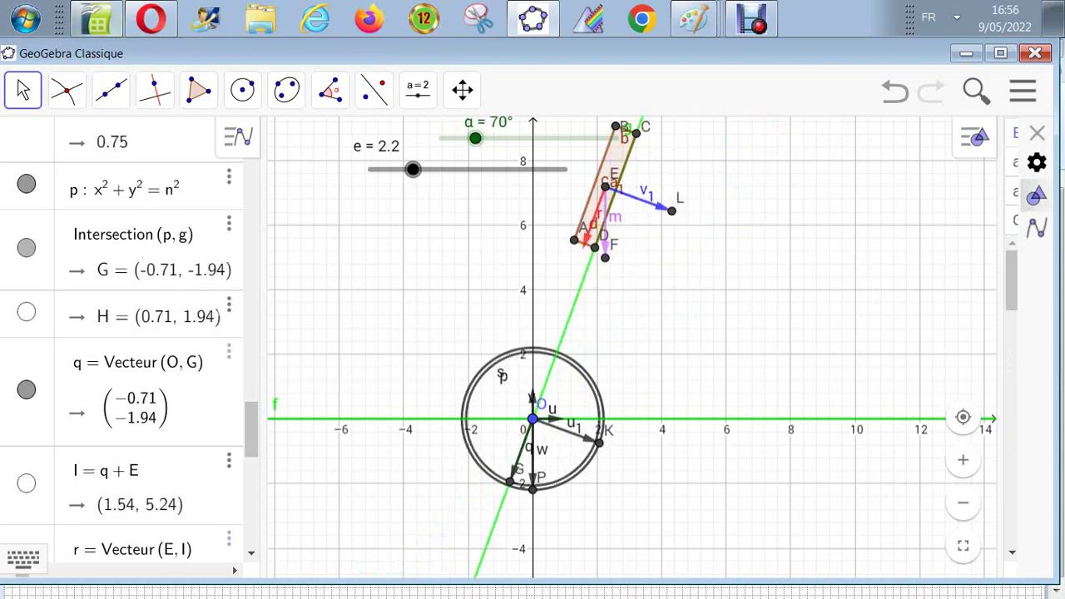
Return to OpenOffice Calc and enter =sin(B6*pi()/180) in cell F6, under the F parallèle heading
click(97, 18)
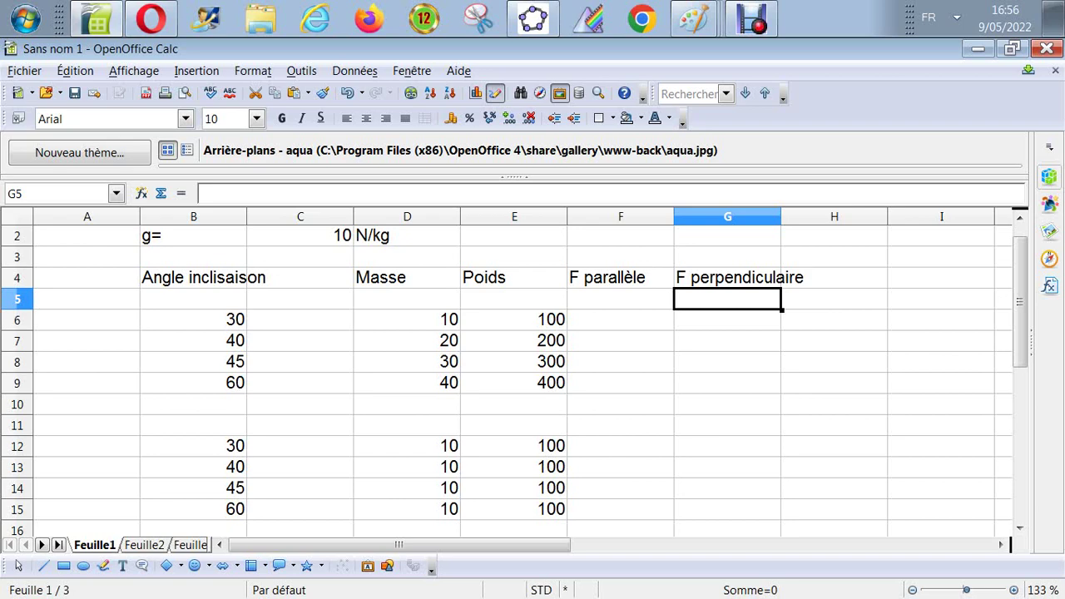
click(726, 320)
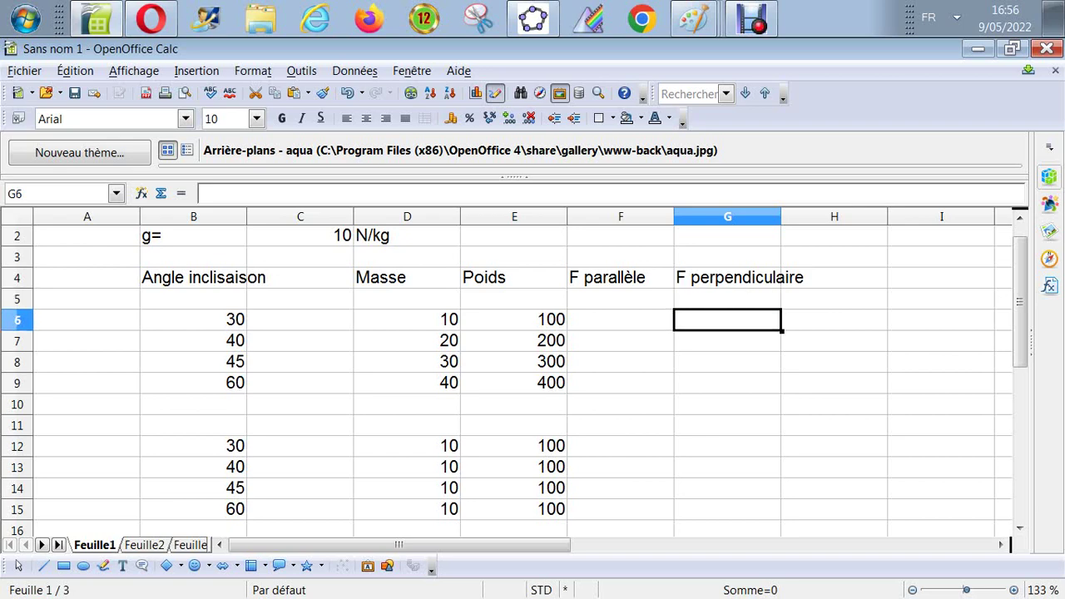
click(620, 320)
text(=)
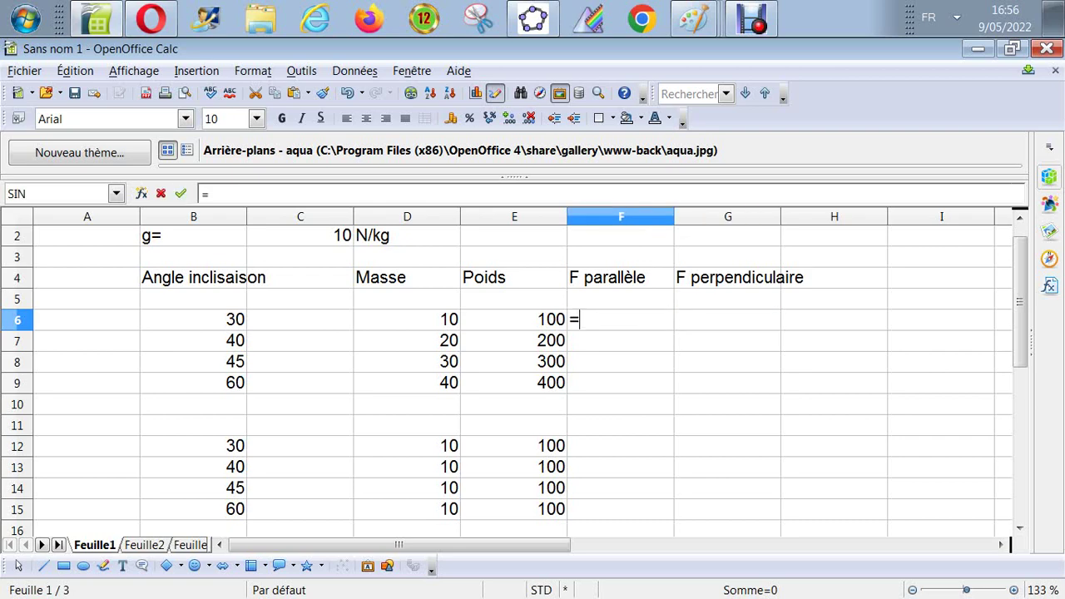
text(sin)
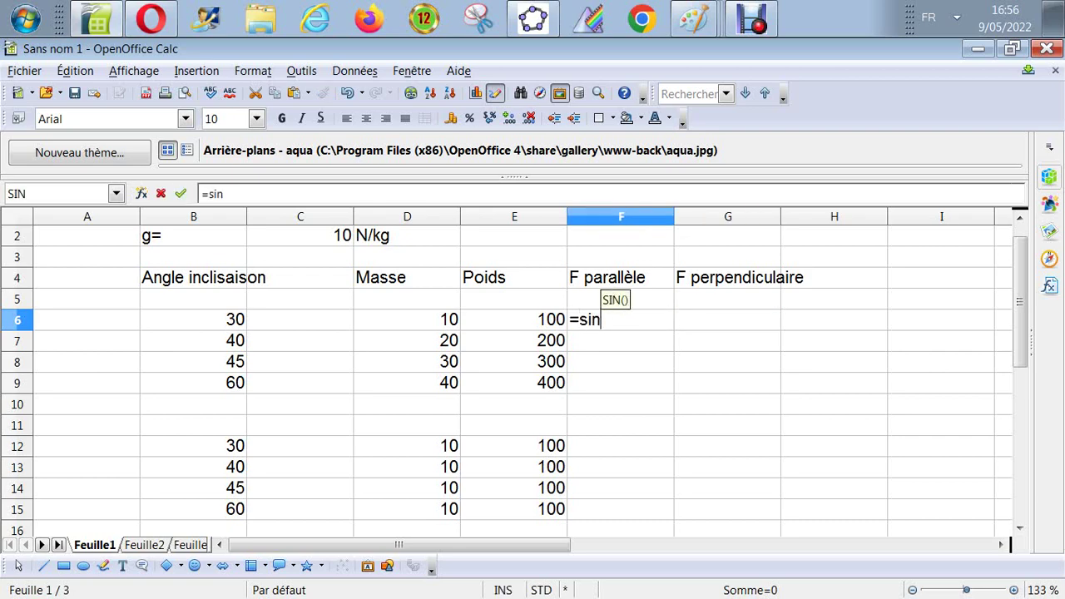
text(()
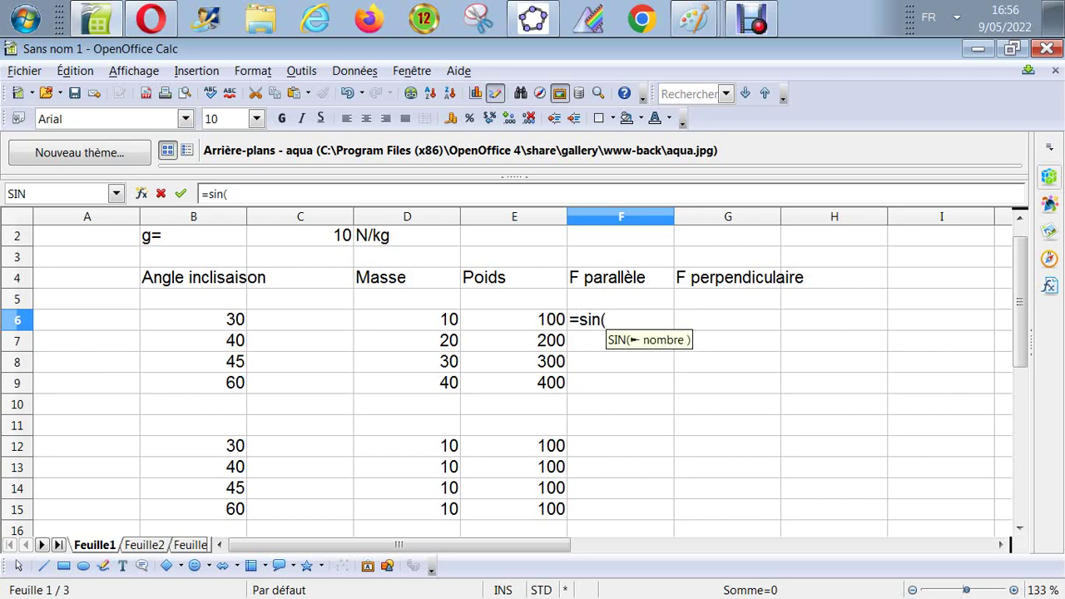
click(193, 320)
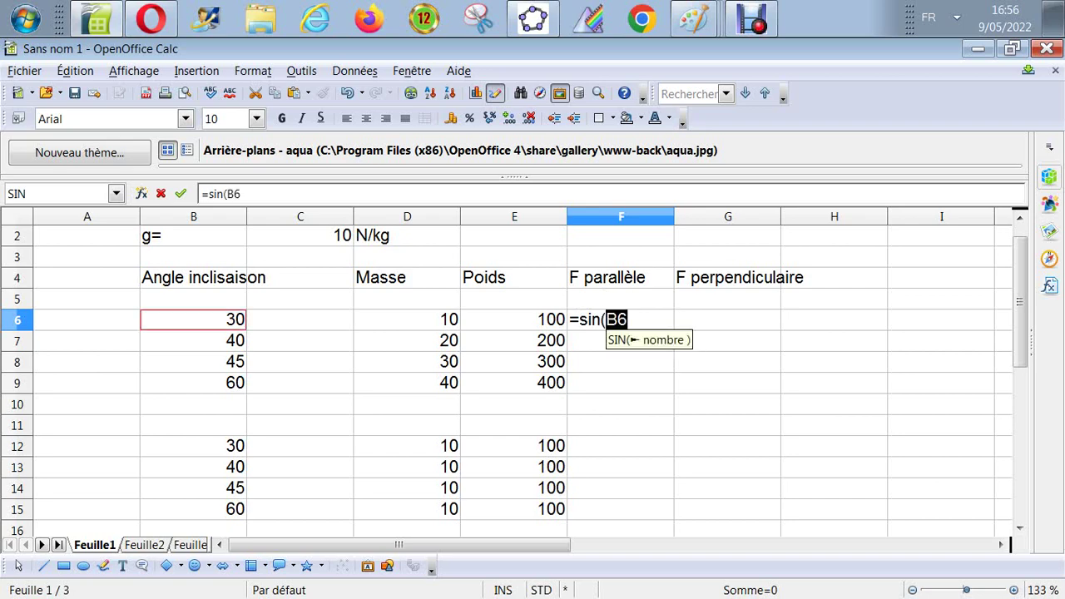
click(249, 194)
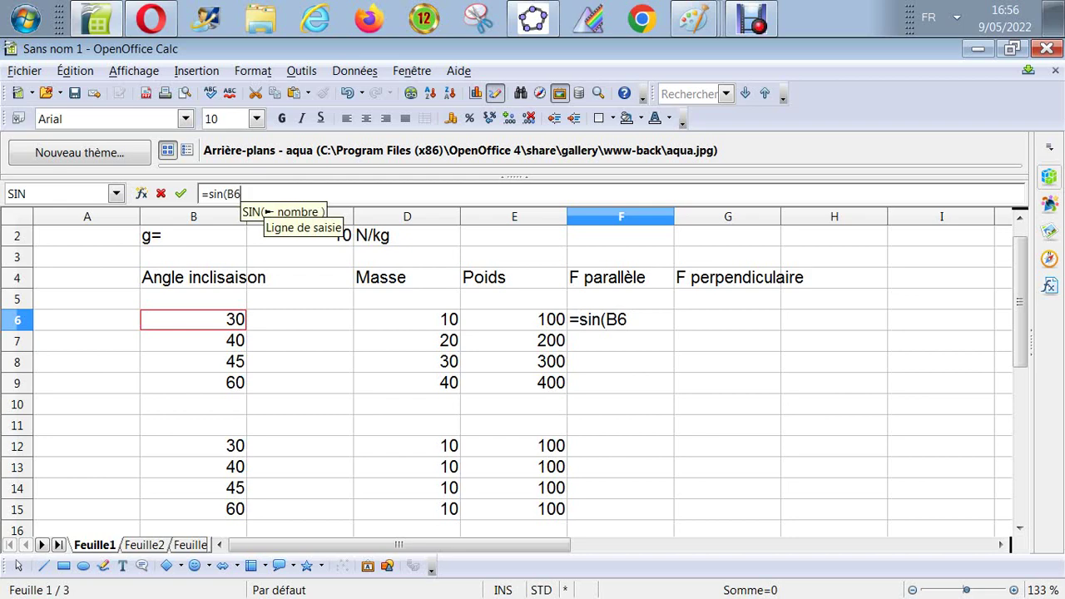
text(*)
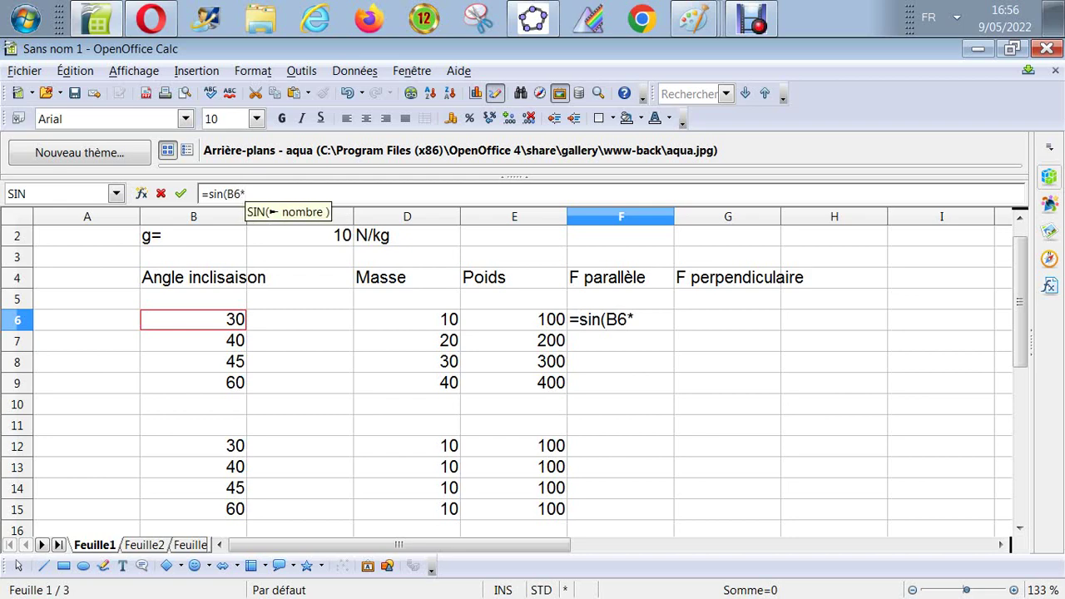
text(pi()
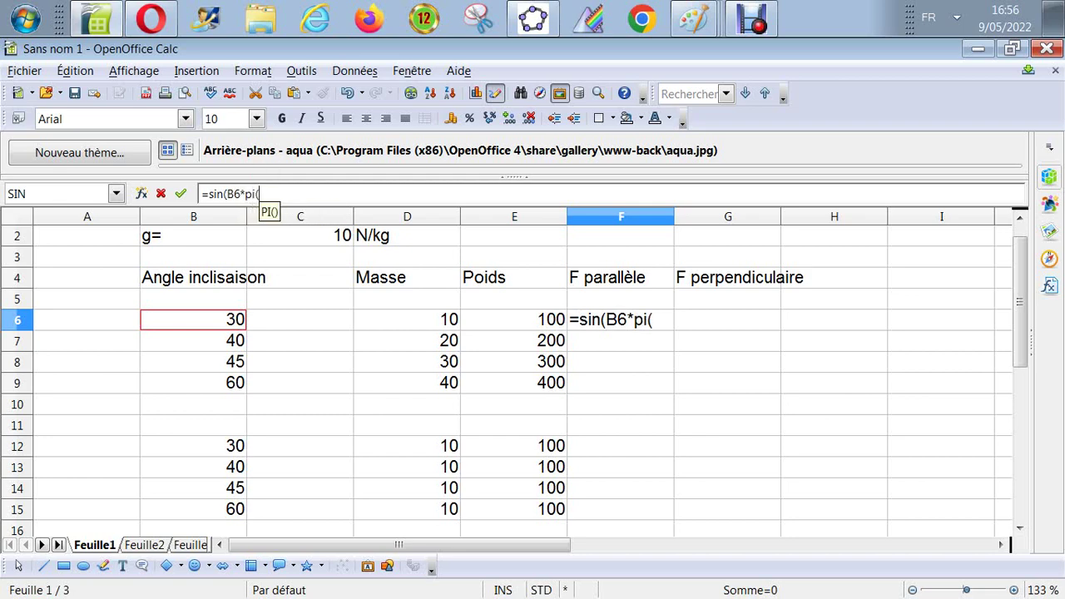
text()/180)
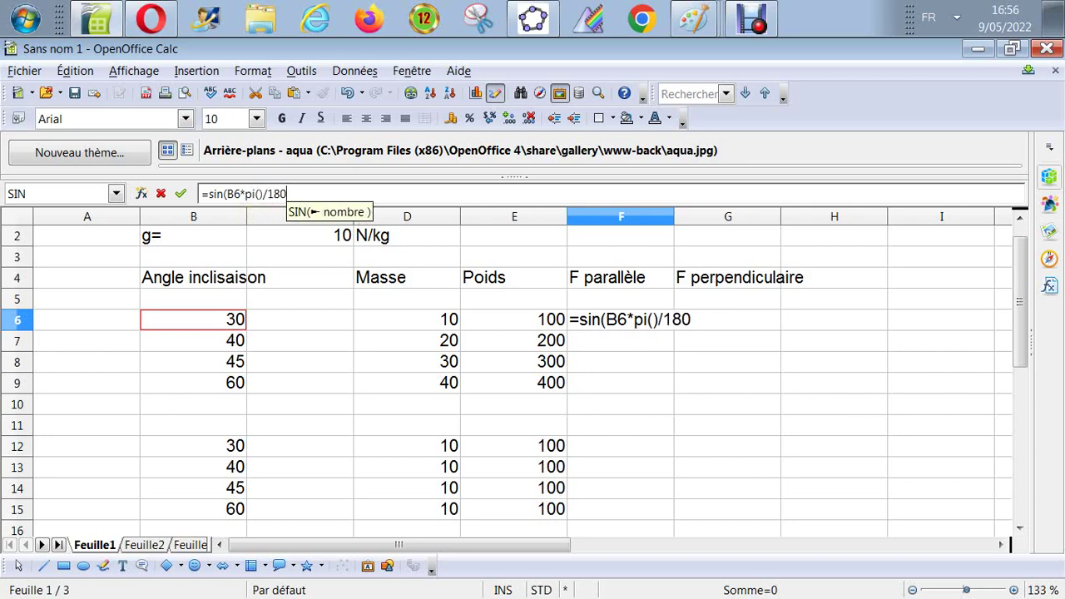
text())
key(Return)
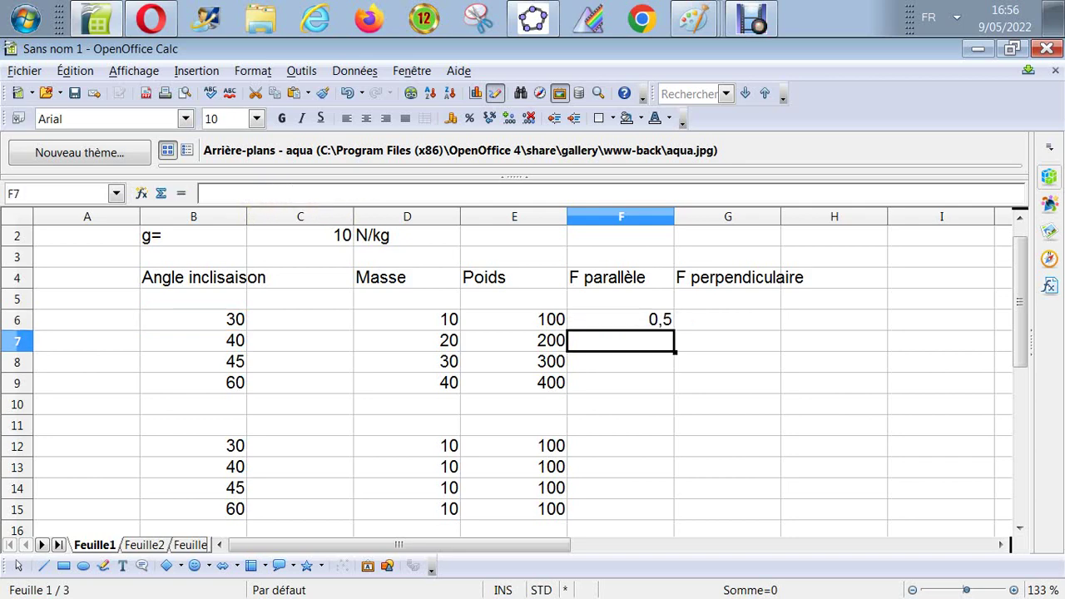
Extend the formula in F6 to multiply the sine by the weight in E6, giving =SIN(B6*PI()/180)*E6
click(620, 319)
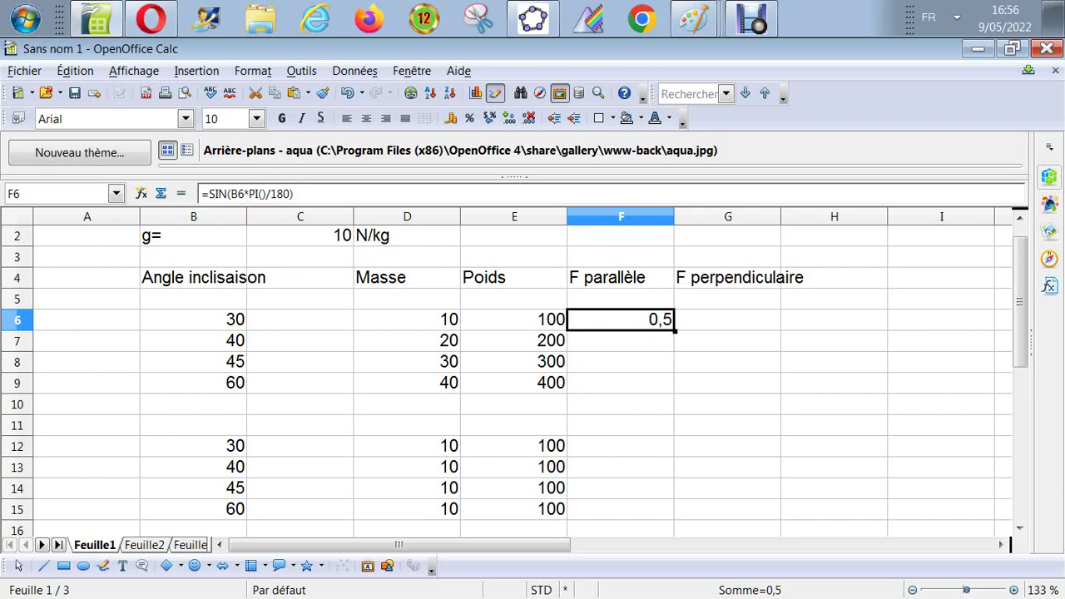
click(301, 193)
text(*)
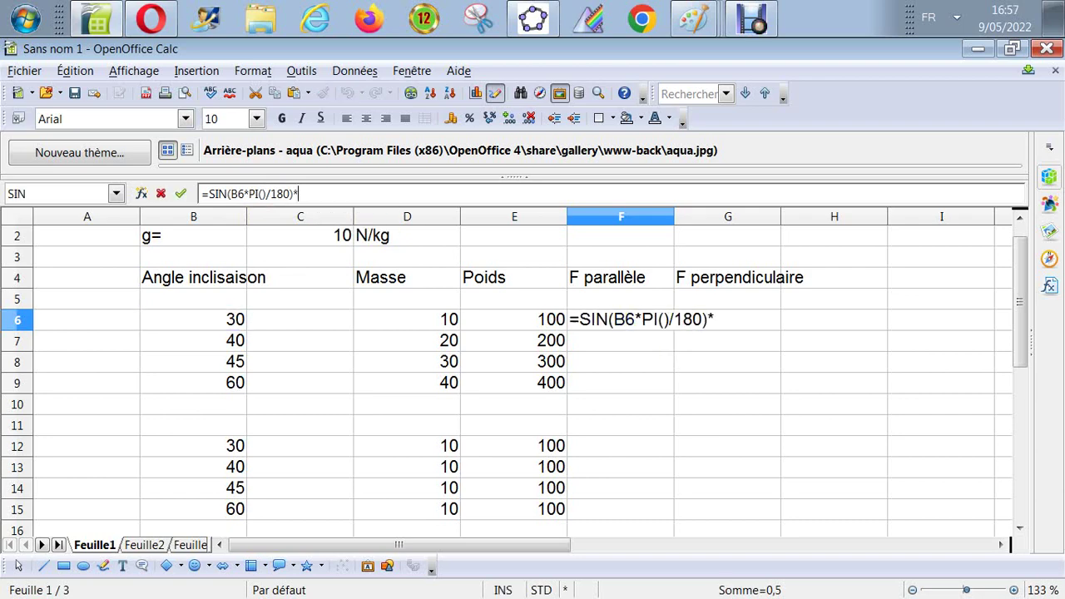
key(Left)
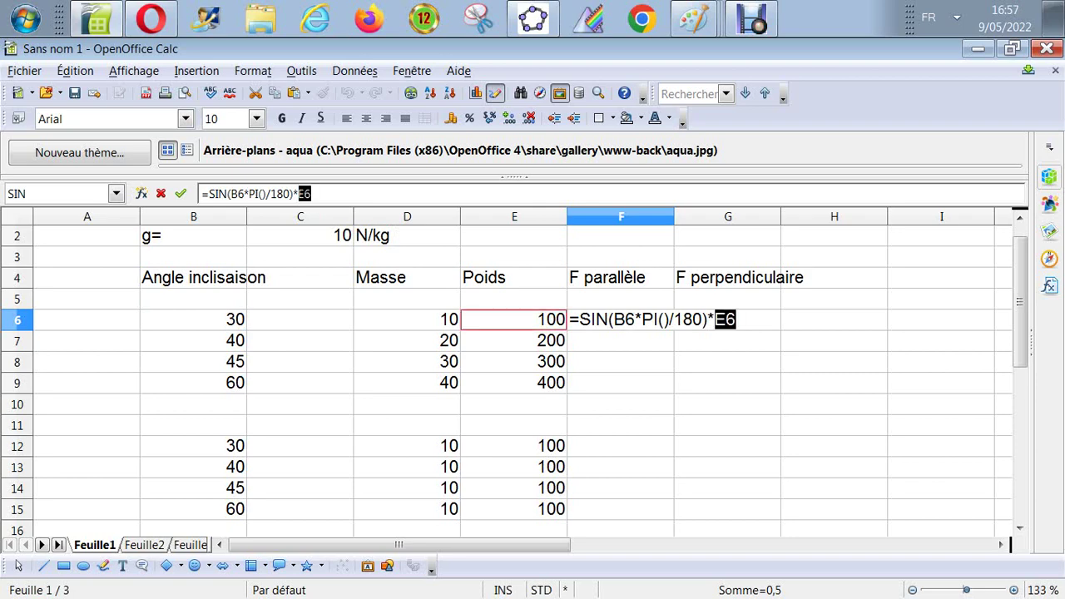
key(Return)
Fill the parallel-force formula from F6 down to F15 and clear cells F10 and F11 between the two blocks
click(620, 319)
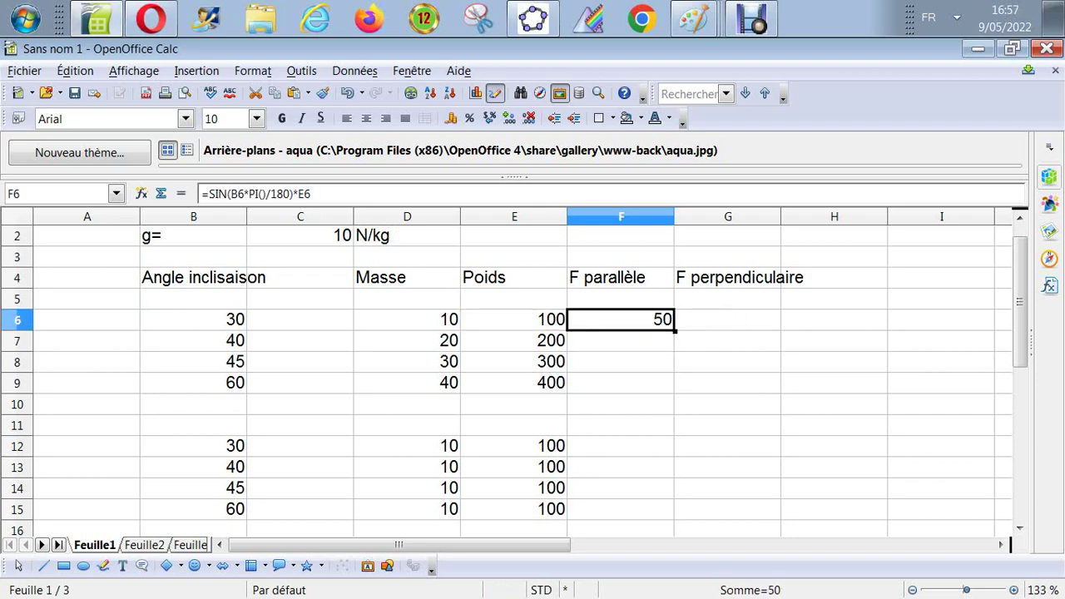
drag(675, 331, 670, 512)
click(620, 404)
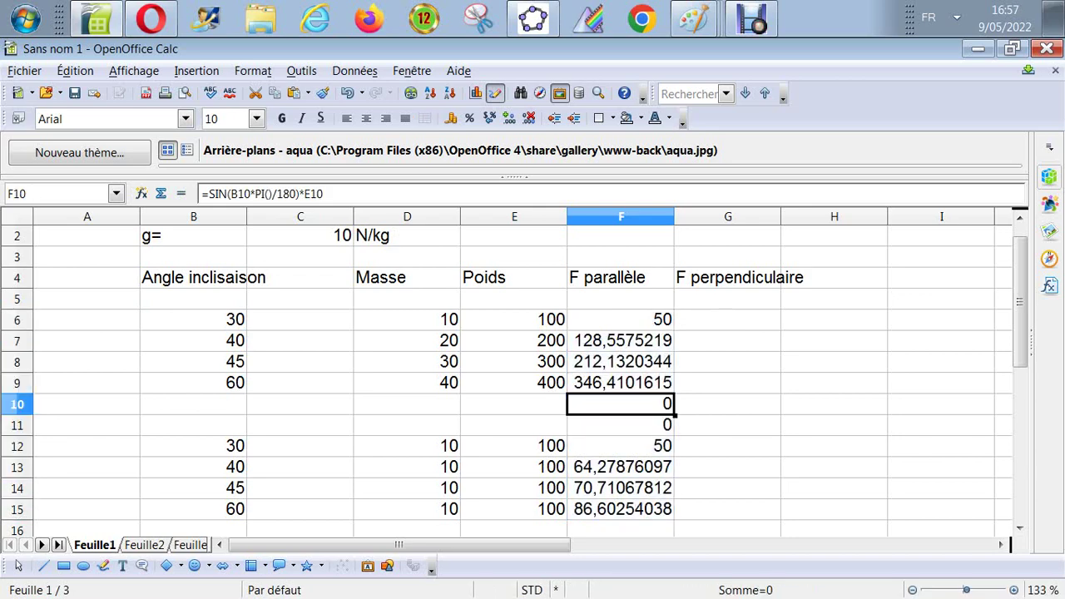
key(Delete)
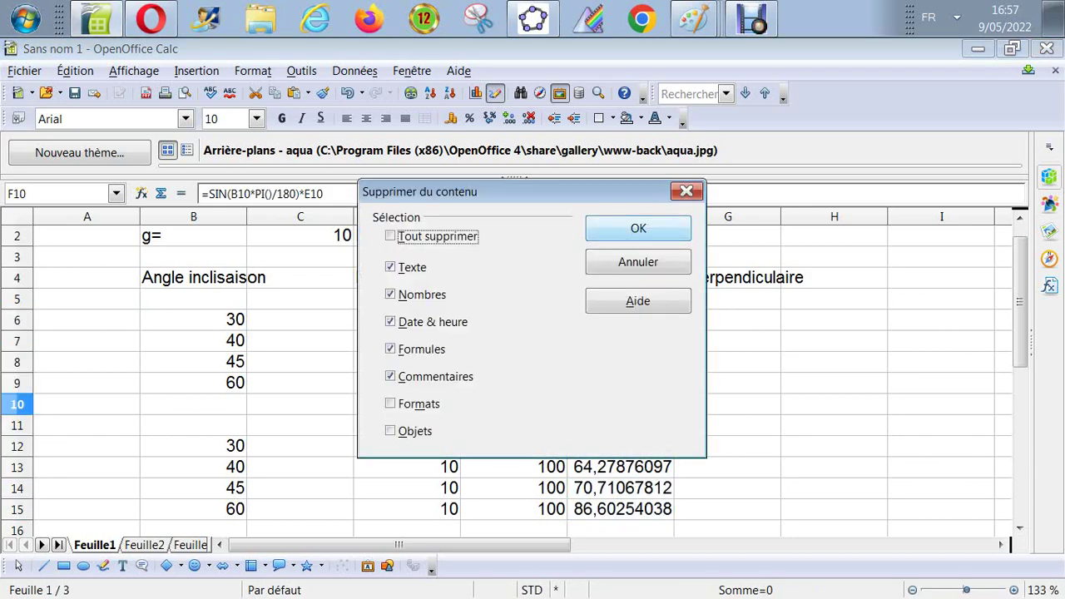
key(Return)
click(619, 424)
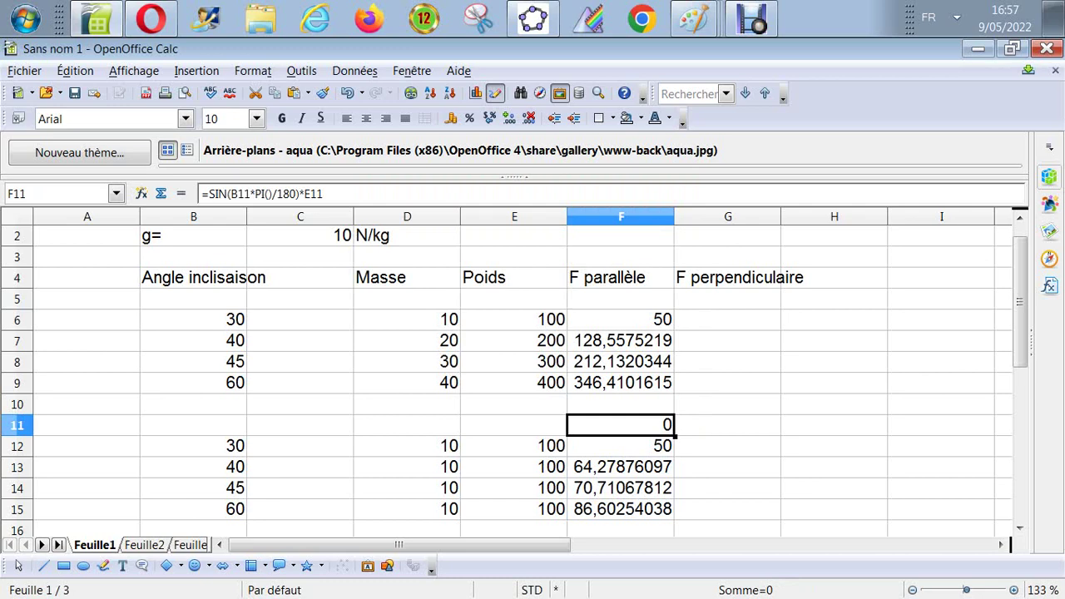
key(Delete)
key(Return)
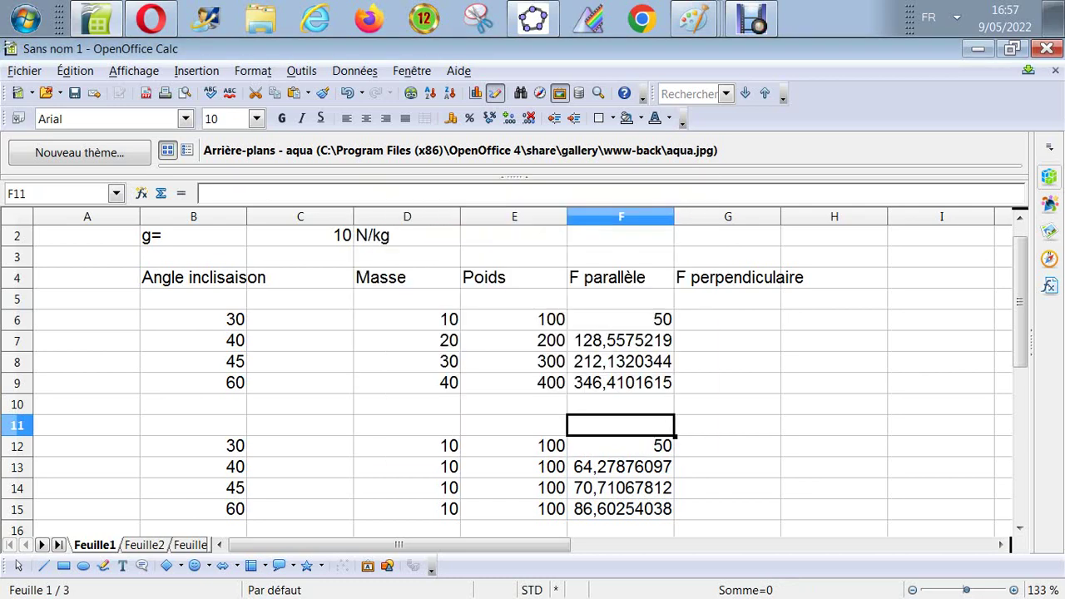
Format the parallel-force cells F6:F15 as numbers with two decimal places
drag(620, 320, 620, 509)
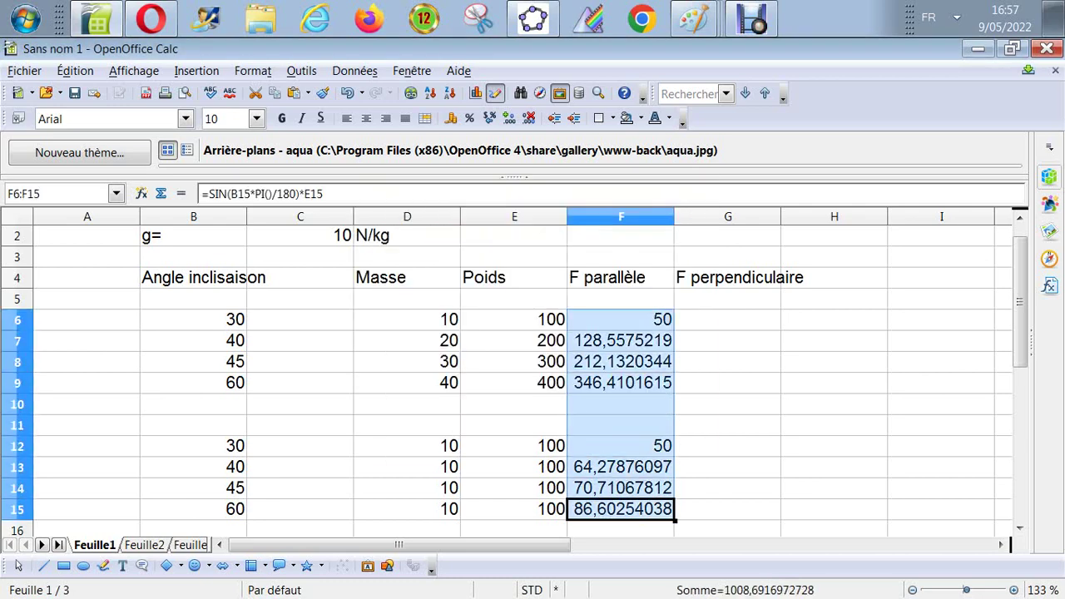
right_click(639, 465)
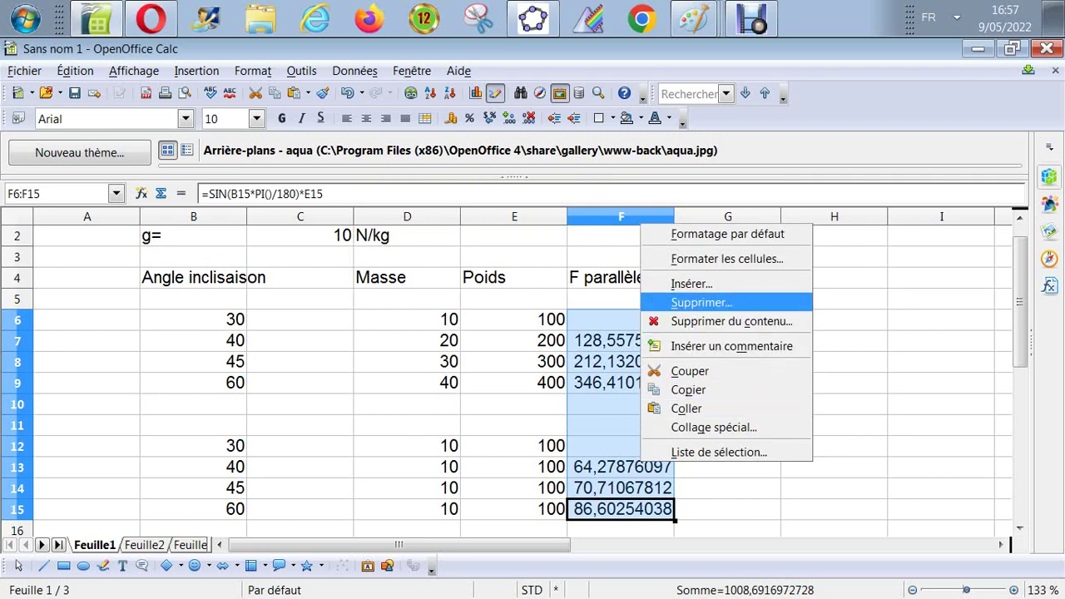
click(726, 259)
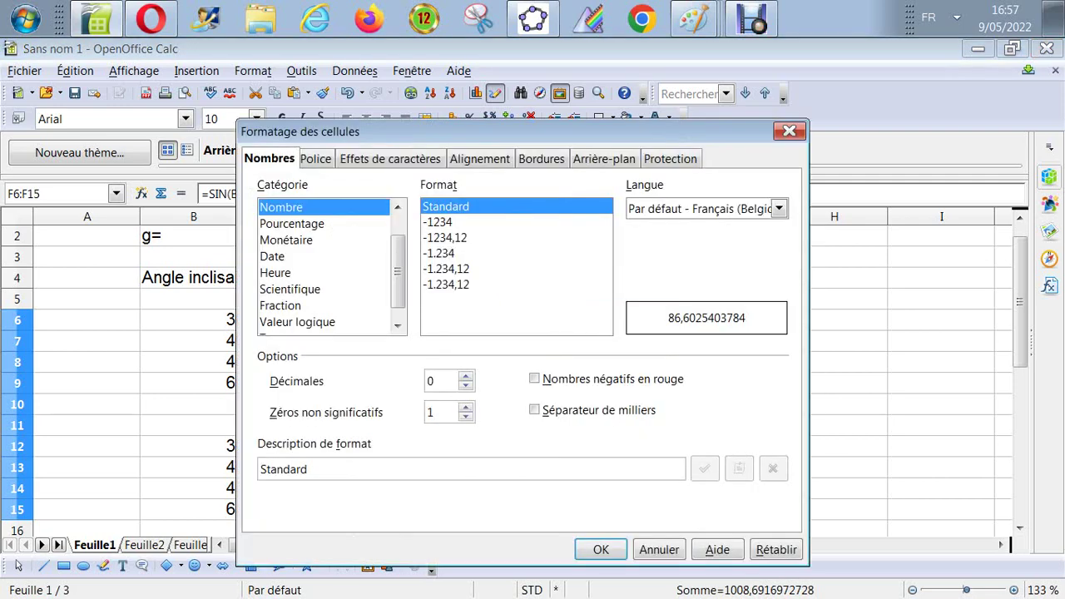
click(465, 376)
click(465, 376)
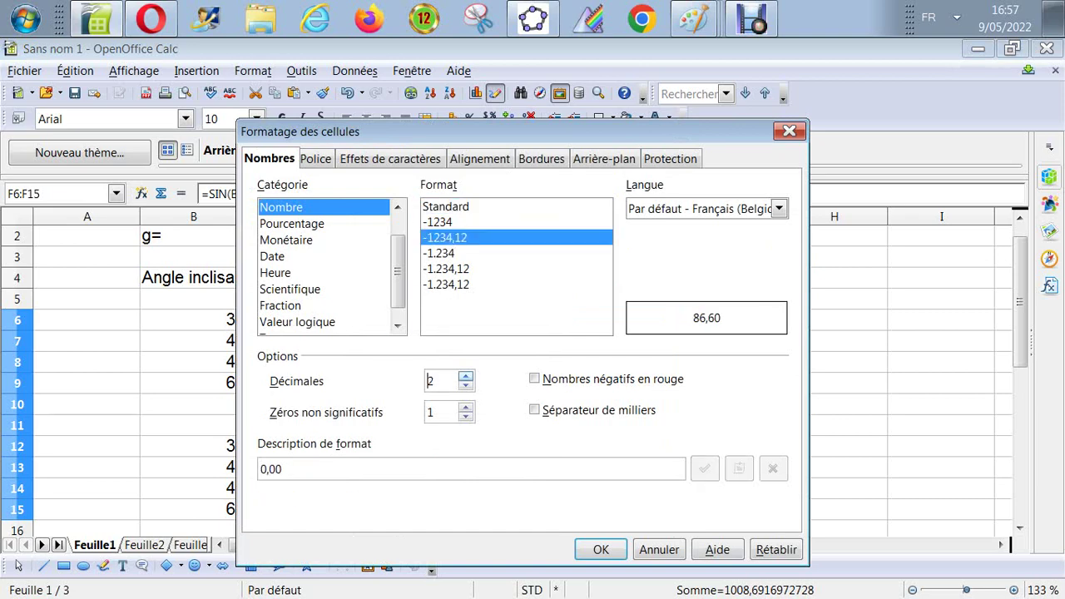
key(Return)
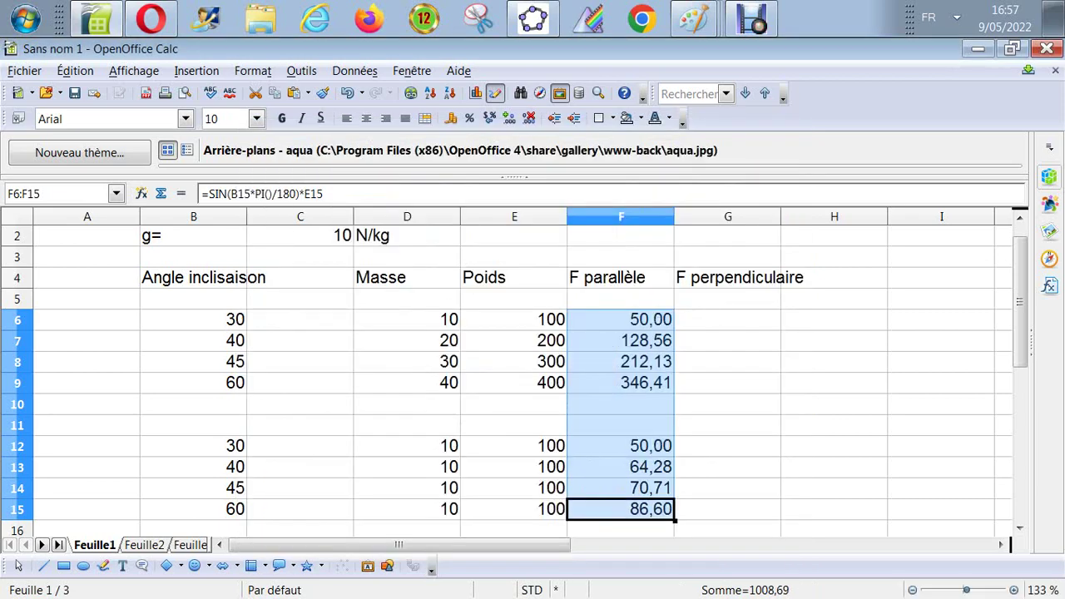
click(834, 404)
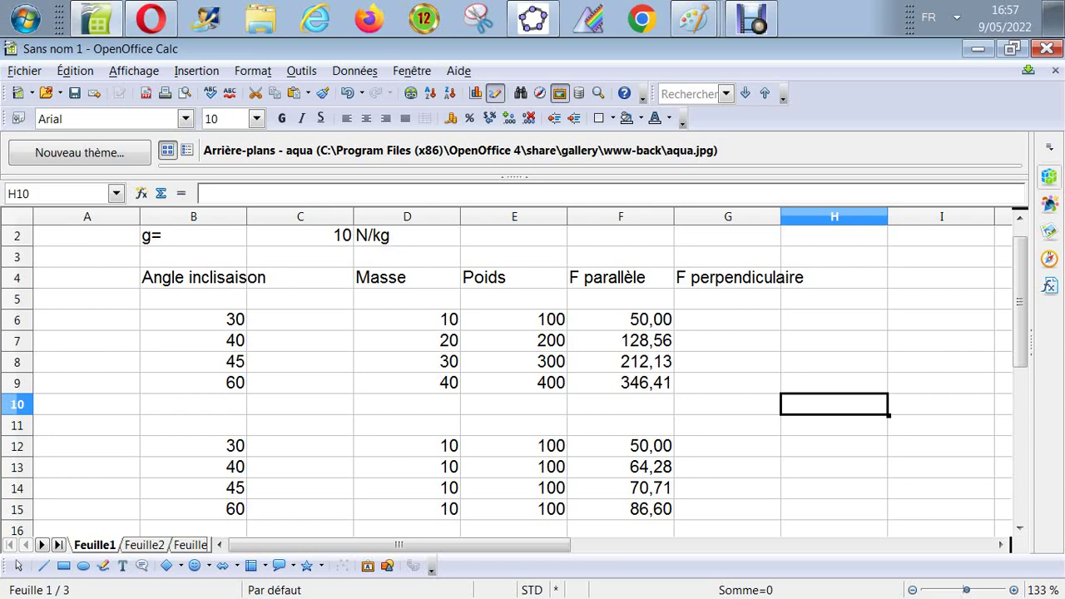
Enter =cos(B6*pi()/180) in cell G6, under the F perpendiculaire heading
key(Up)
key(Left)
key(Up)
key(Up)
key(Up)
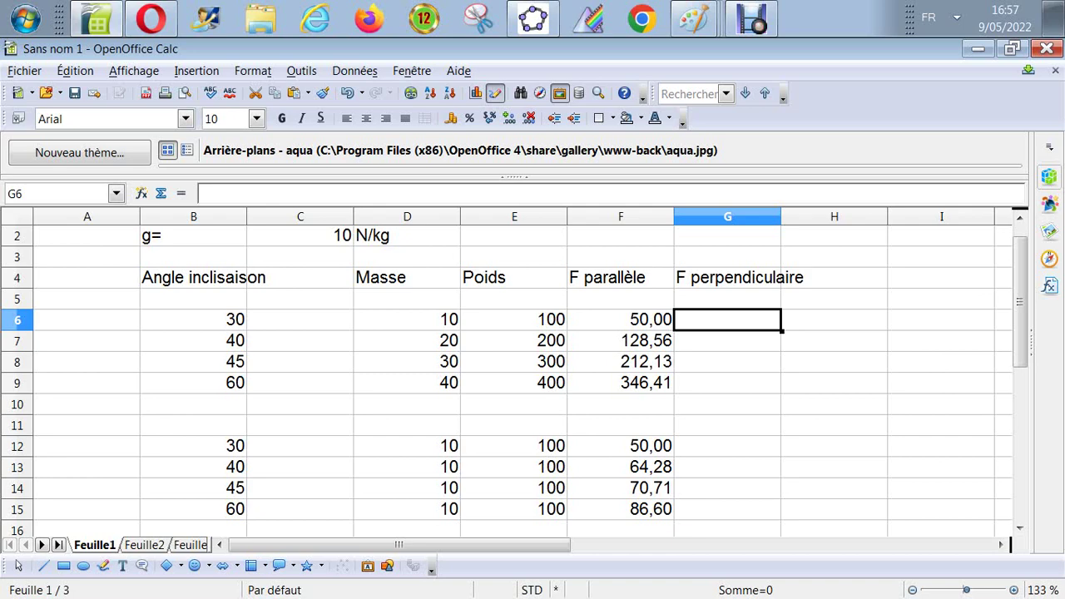
text(=cos()
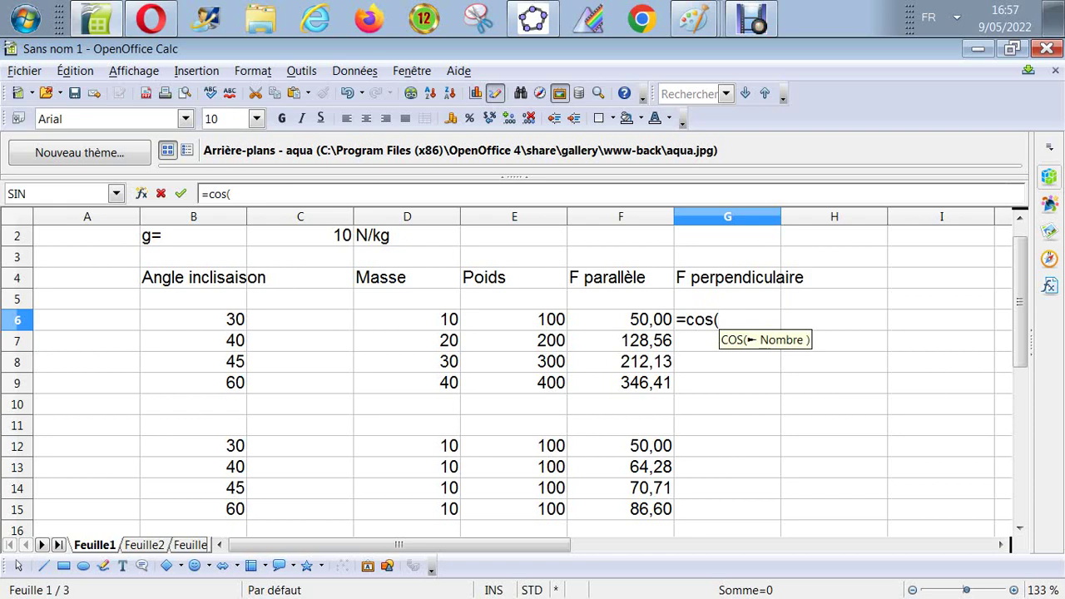
click(193, 319)
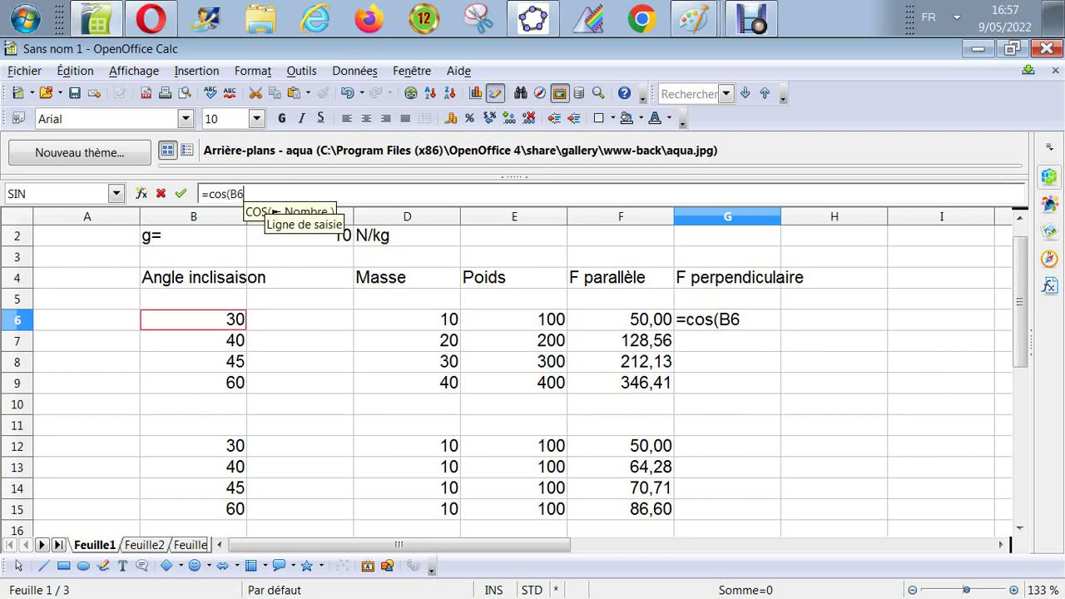
text(*)
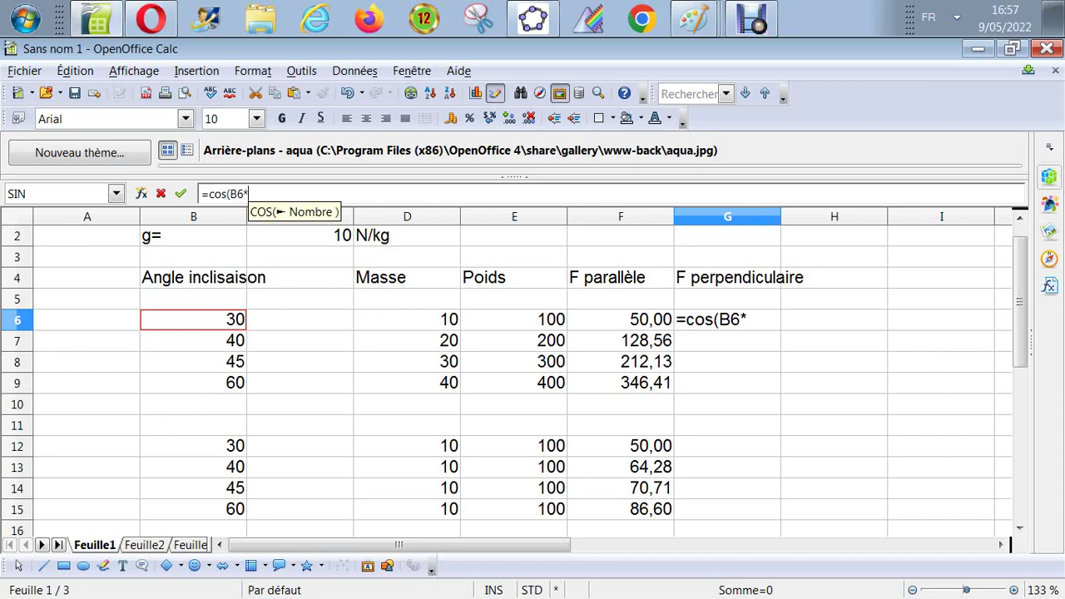
text(pi)
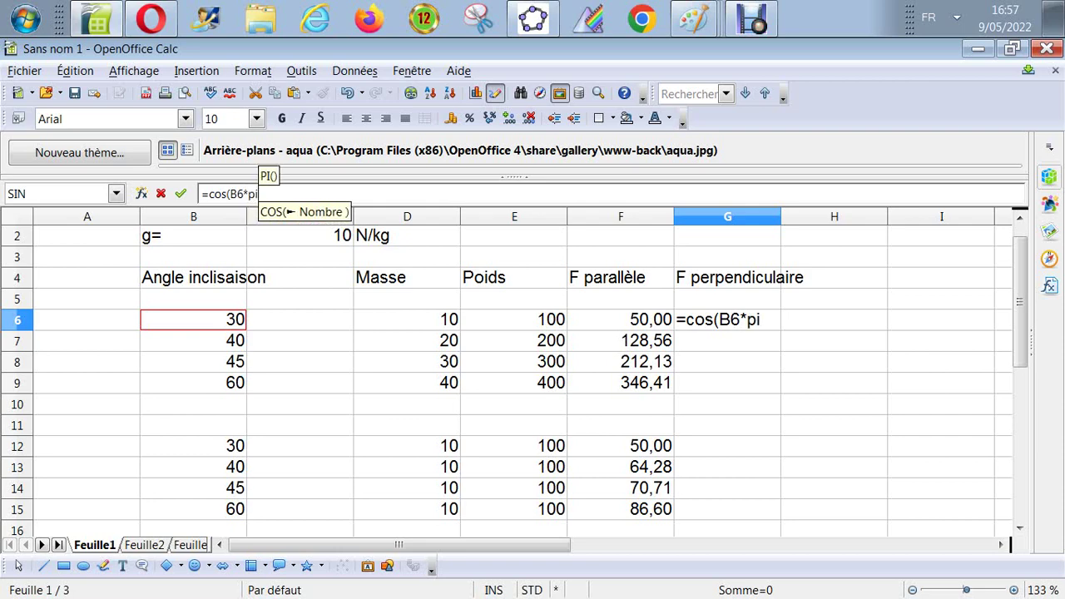
text(()/)
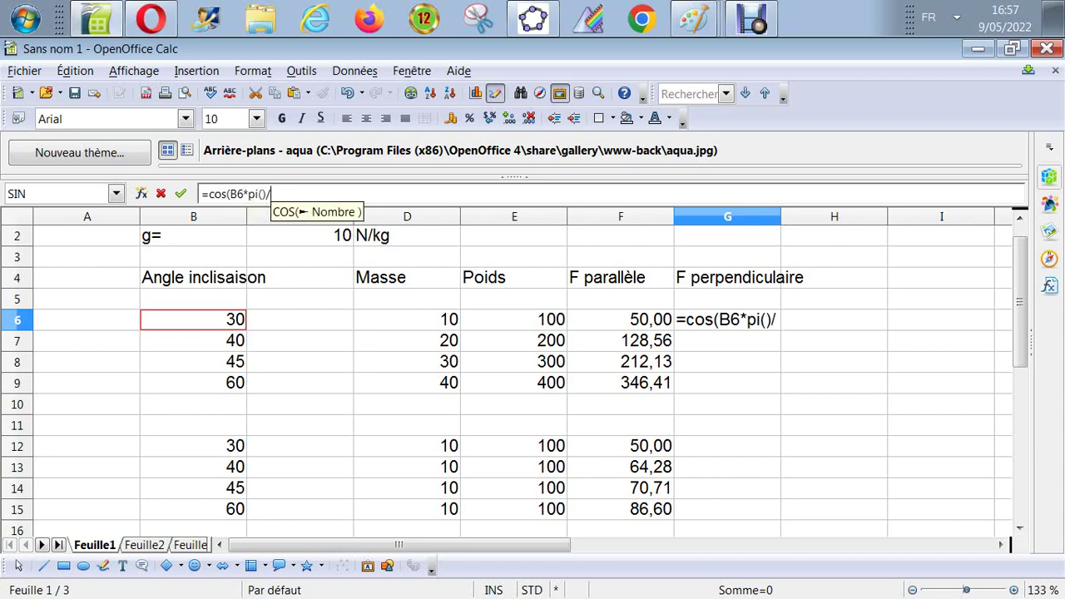
text(180))
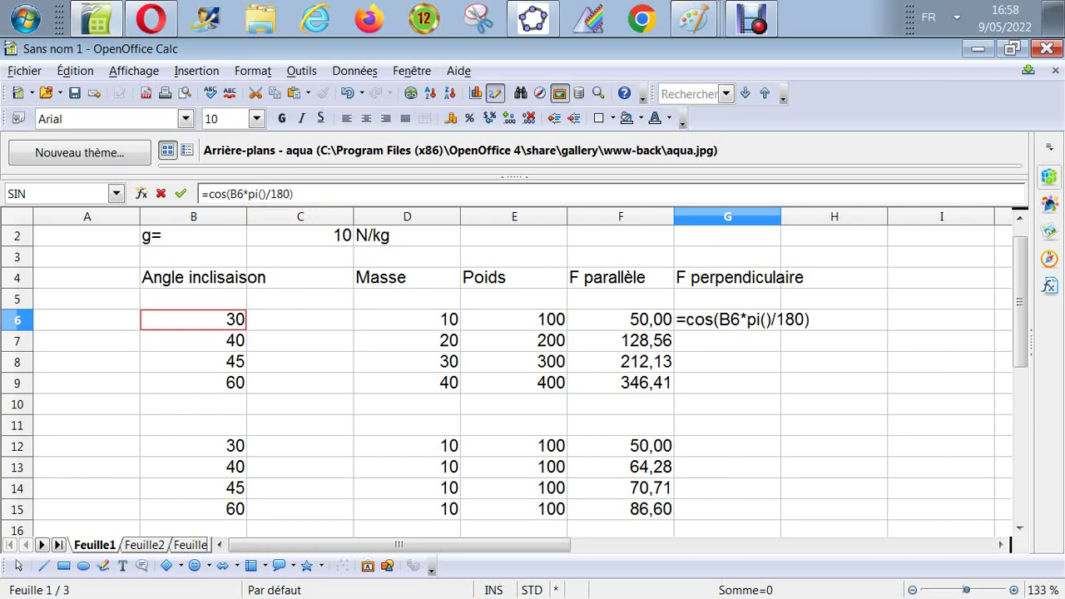
key(Return)
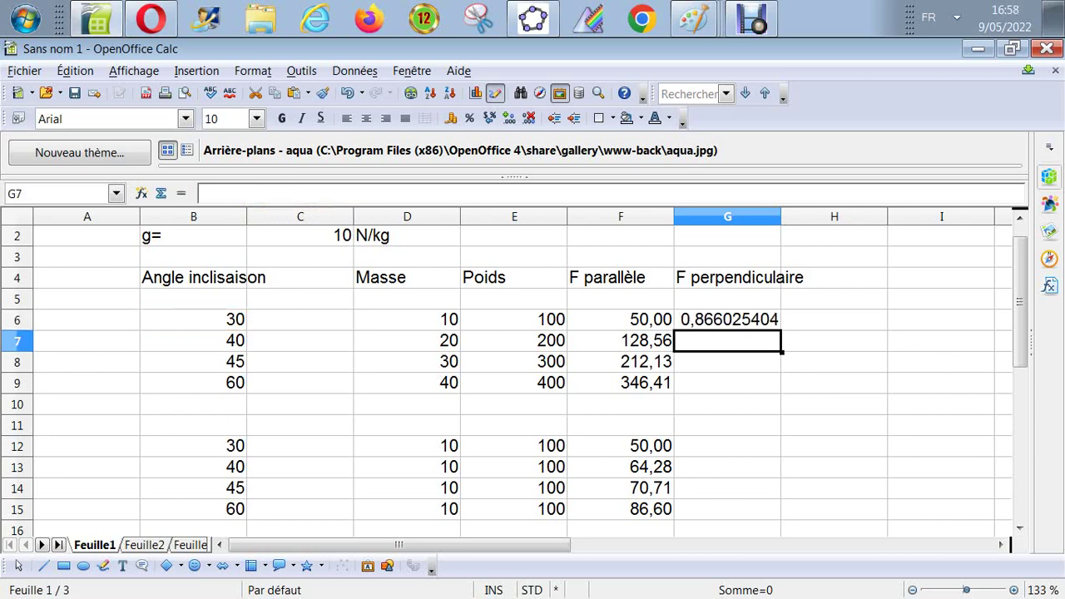
Extend the formula in G6 to multiply the cosine by the weight in E6, giving =COS(B6*PI()/180)*E6
click(726, 320)
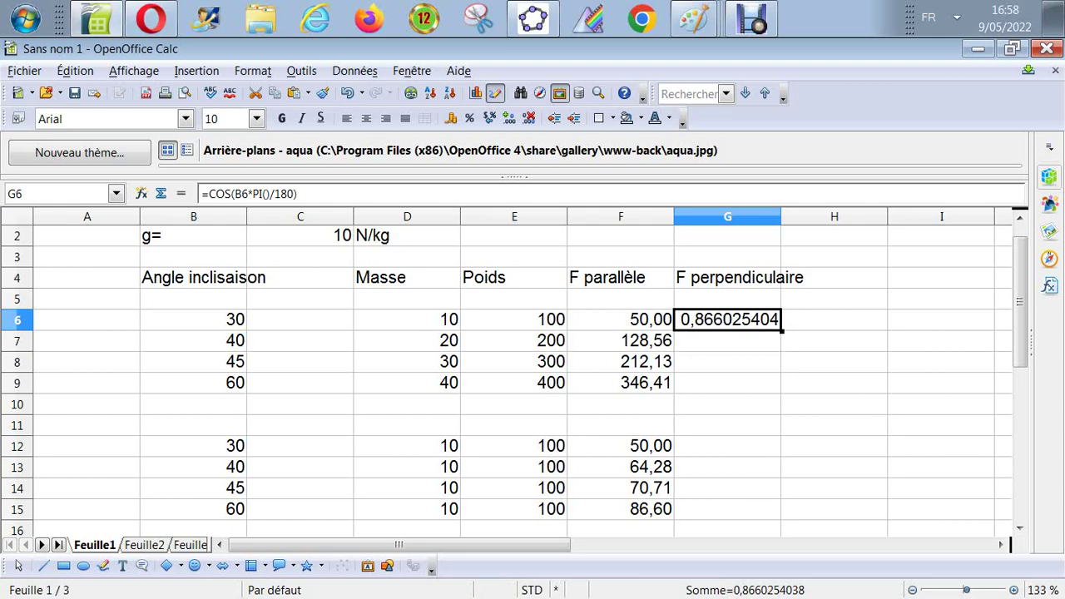
click(315, 194)
text(*)
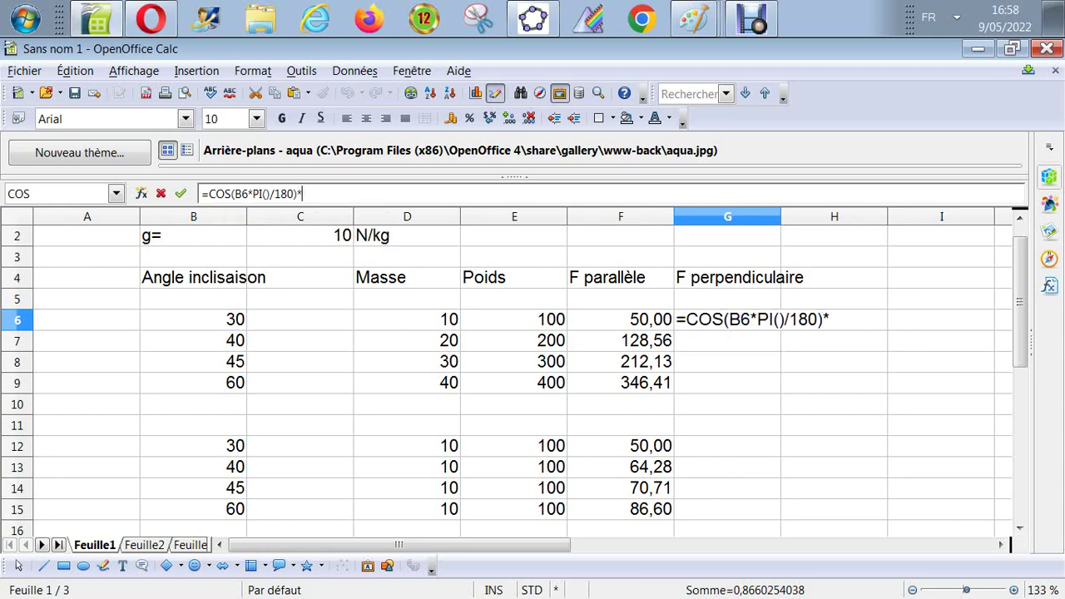
click(513, 320)
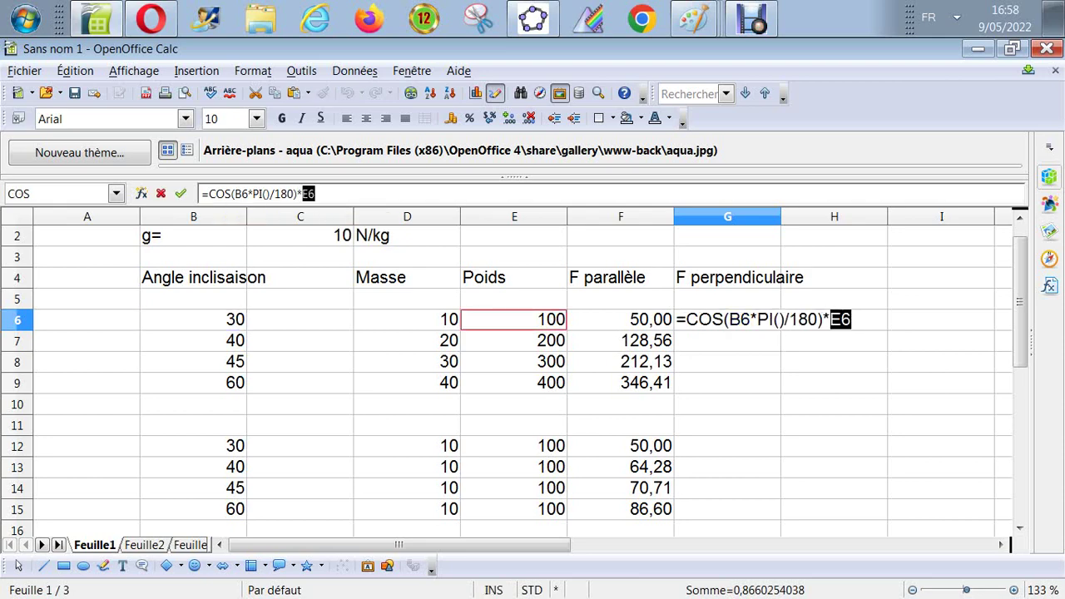
key(Return)
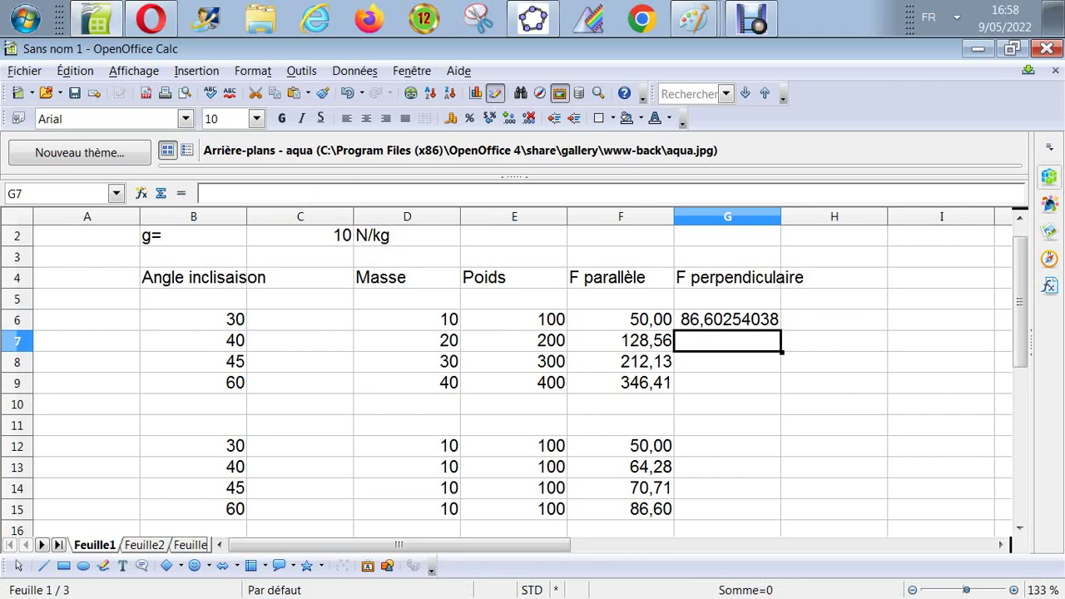
Format the perpendicular-force cell G6 as a number with two decimal places
click(709, 319)
right_click(709, 317)
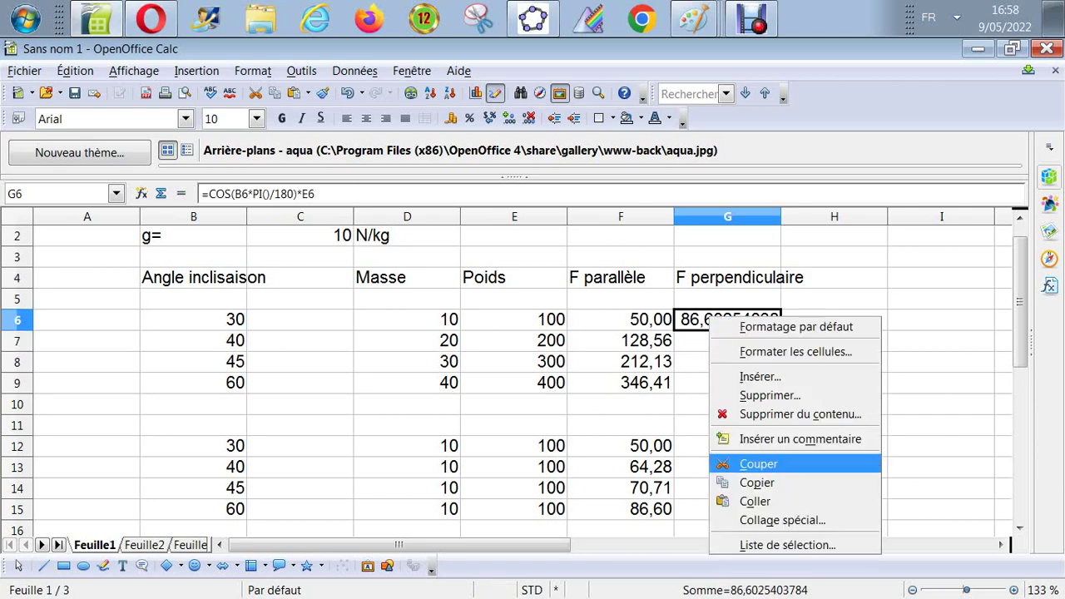
click(795, 351)
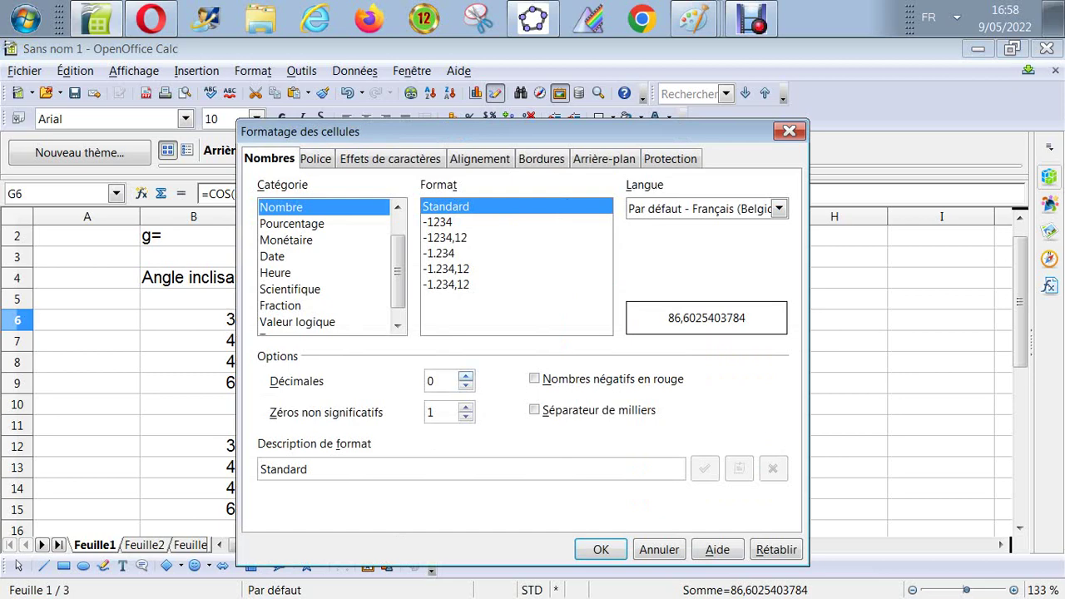
click(466, 375)
click(466, 375)
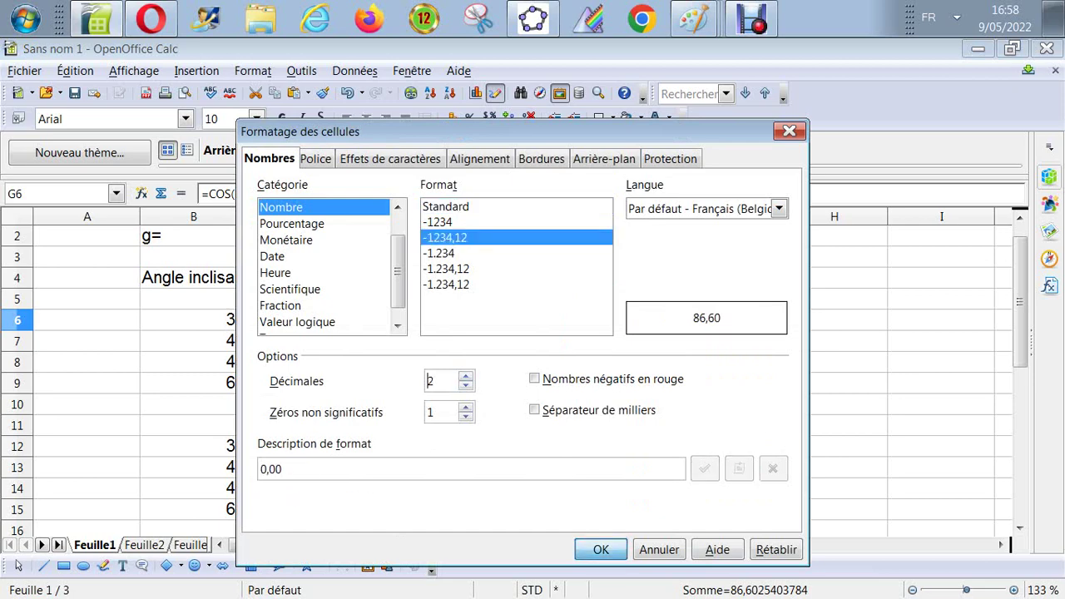
click(600, 549)
click(834, 320)
Fill the perpendicular-force formula from G6 down to G15 and clear cells G10 and G11 between the two blocks
click(727, 319)
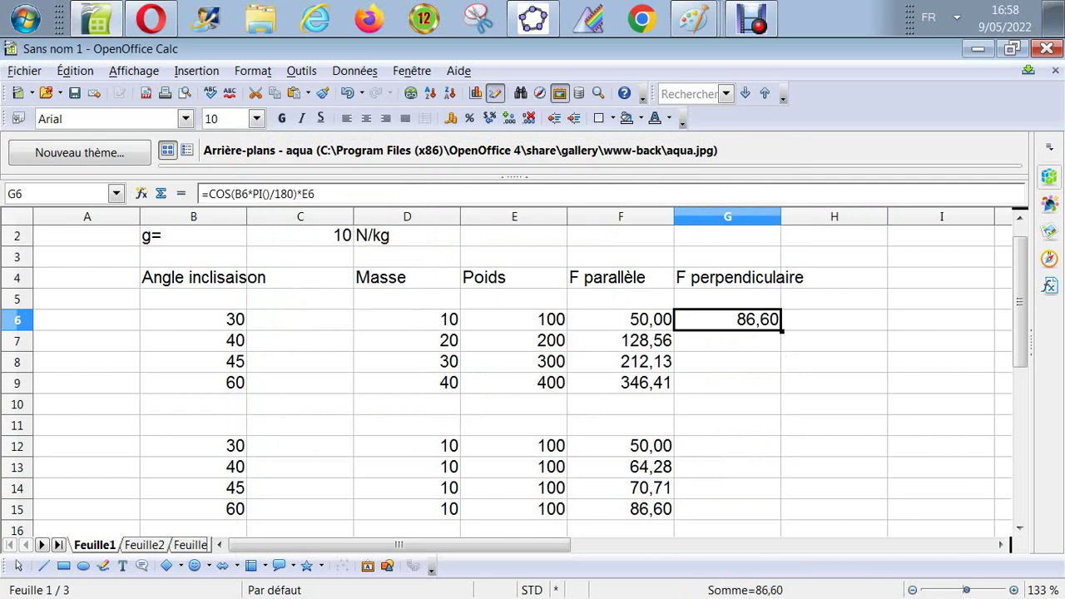
drag(780, 330, 741, 509)
click(727, 403)
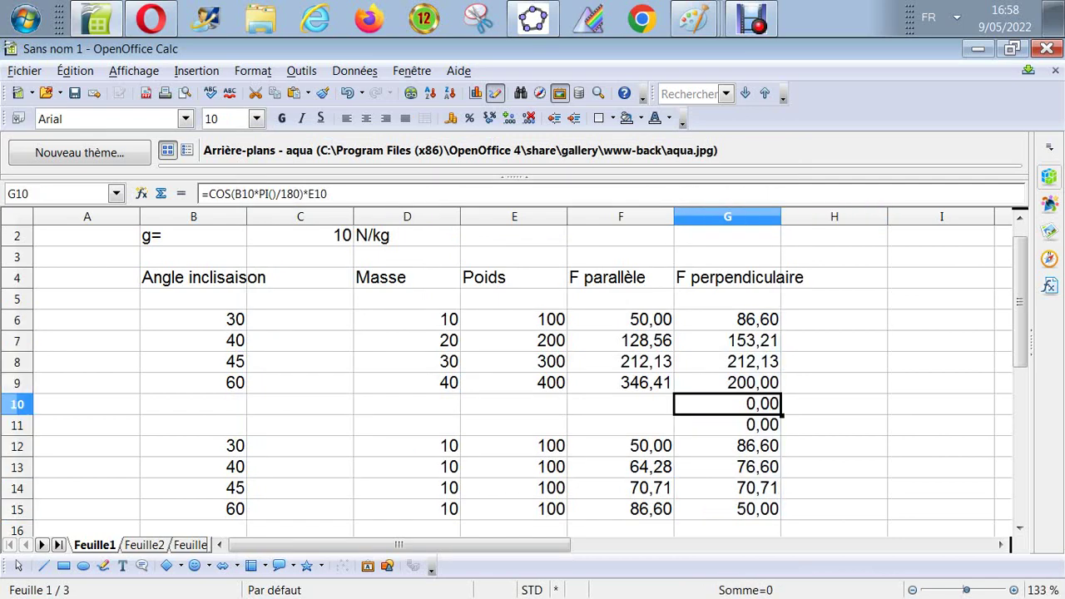
key(Delete)
key(Return)
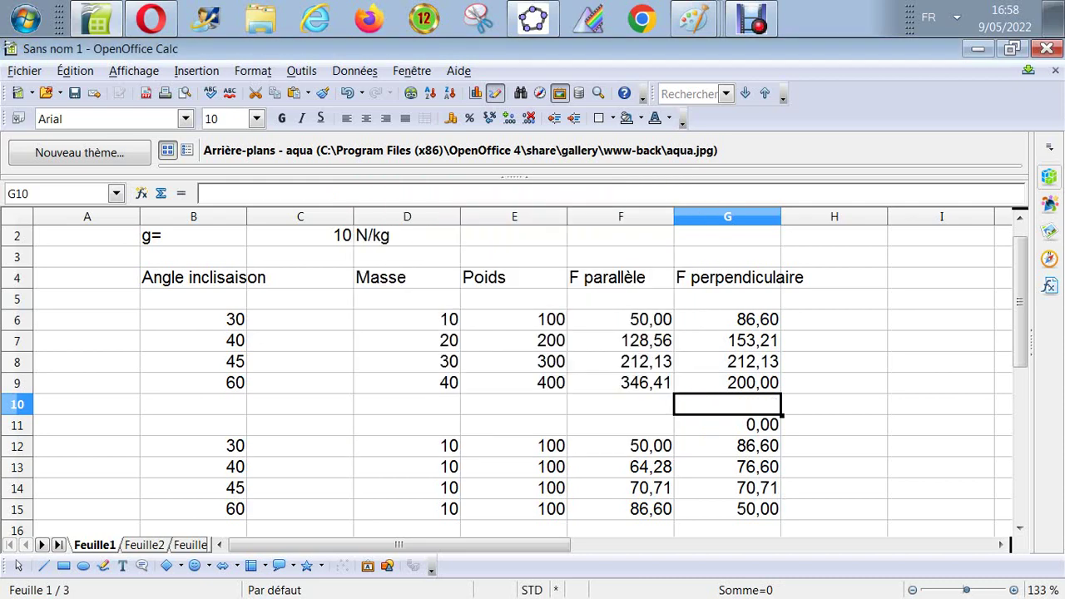
click(727, 425)
key(Delete)
key(Return)
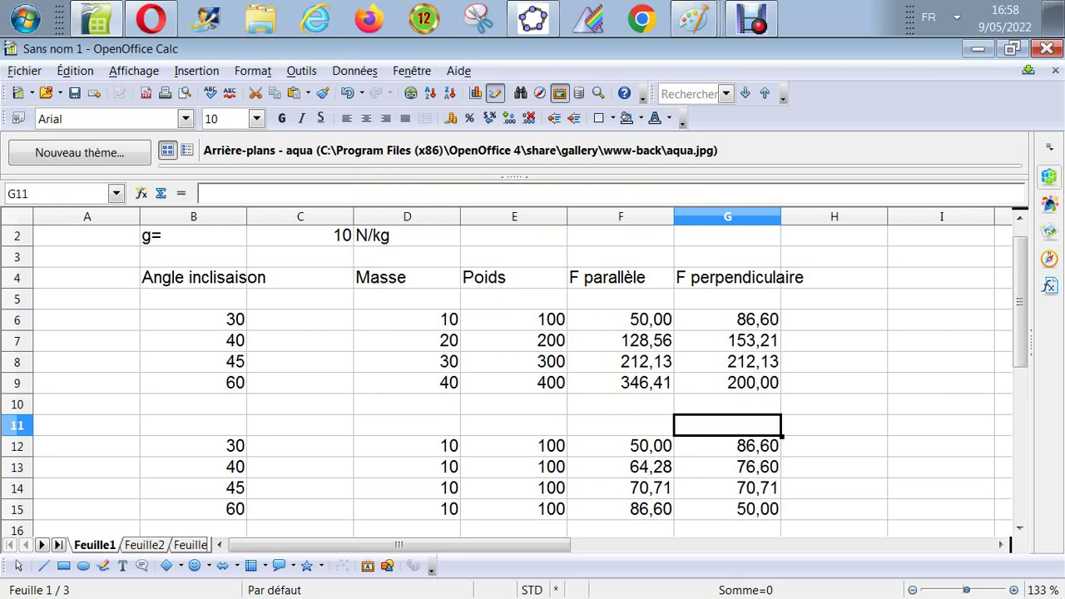
Apply outer and inner borders to every cell in B4:G15 and widen column G to fit the F perpendiculaire heading
drag(194, 277, 727, 508)
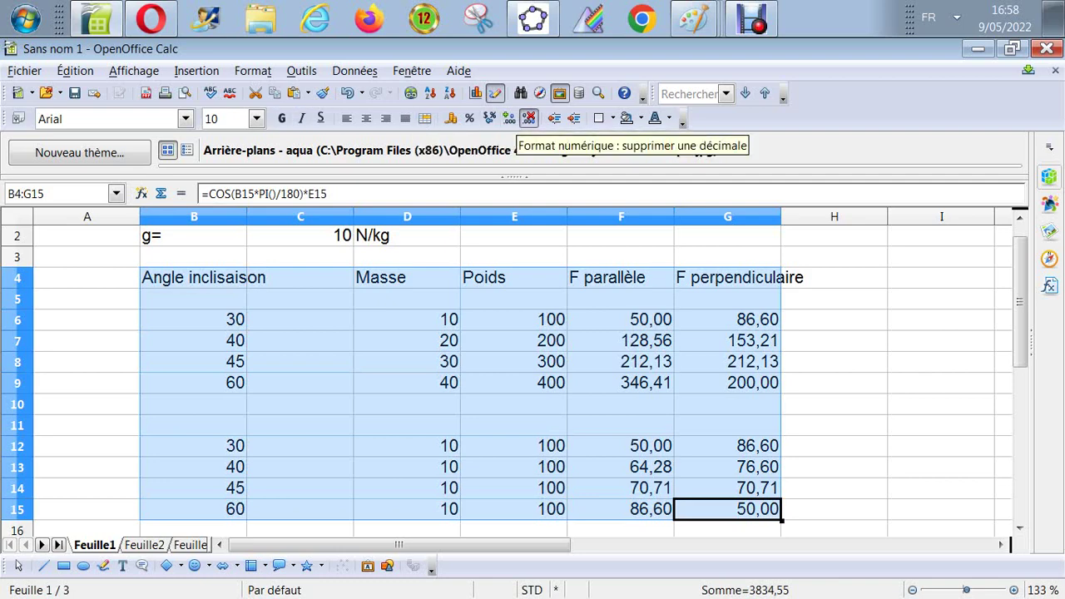
click(612, 118)
click(621, 160)
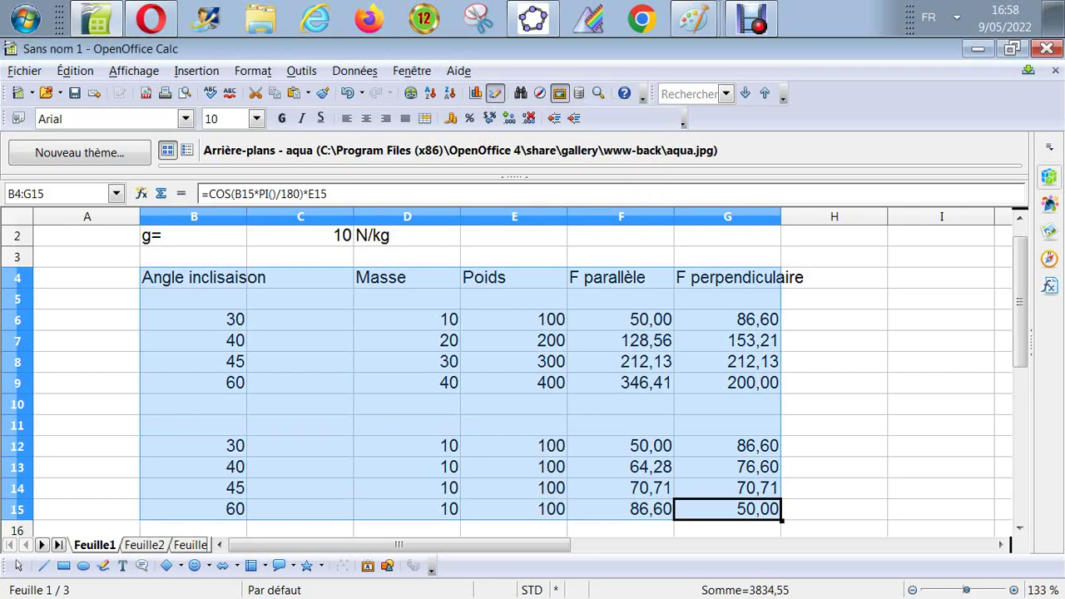
click(612, 119)
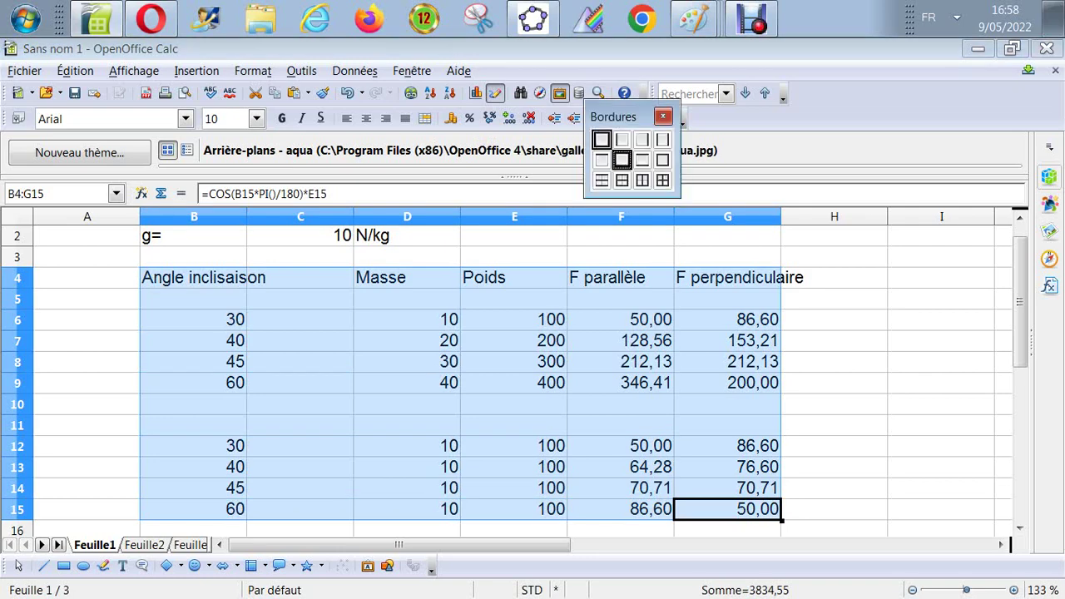
click(662, 180)
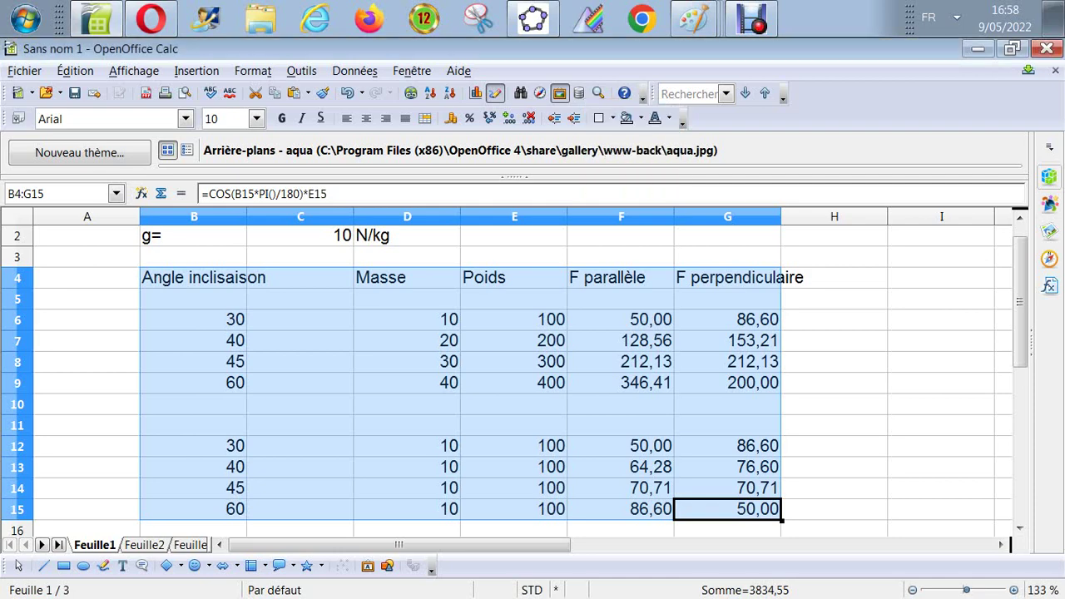
click(833, 256)
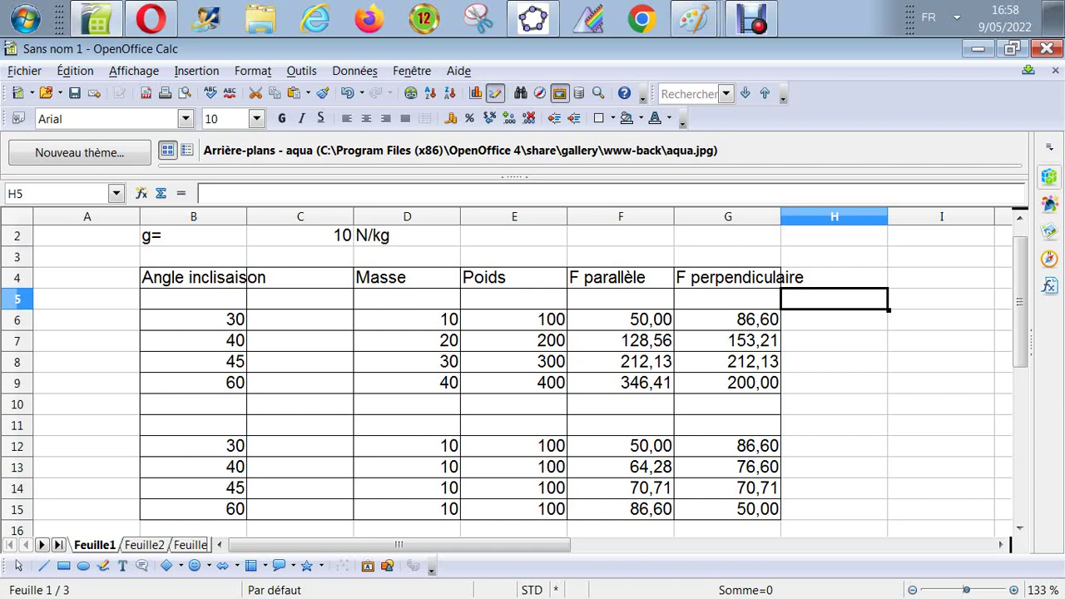
drag(780, 216, 830, 216)
Give the F parallèle heading in F4 an orange background and white text
click(620, 277)
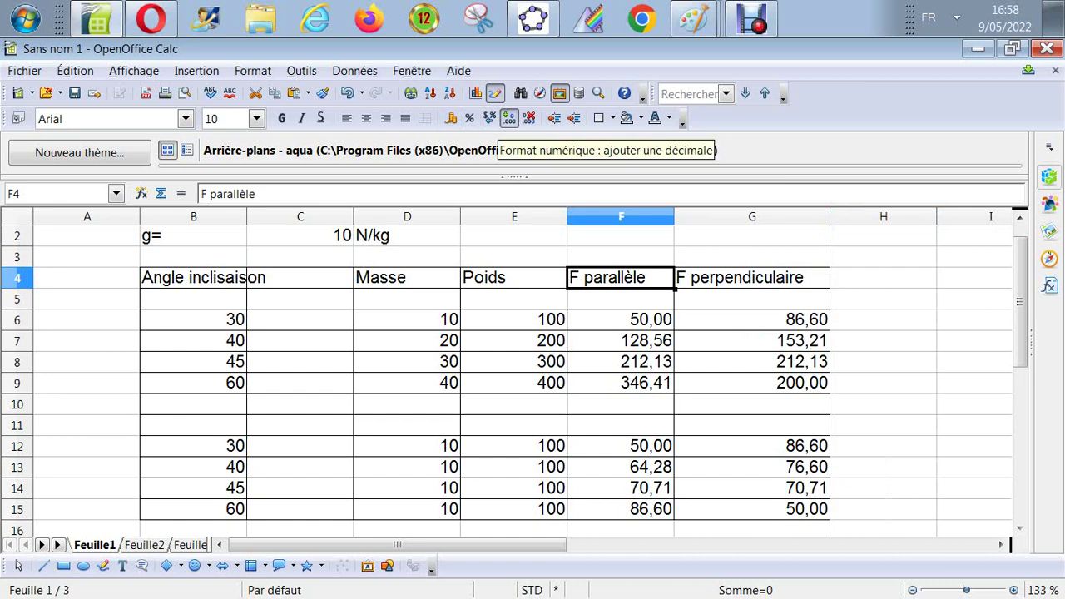
click(633, 118)
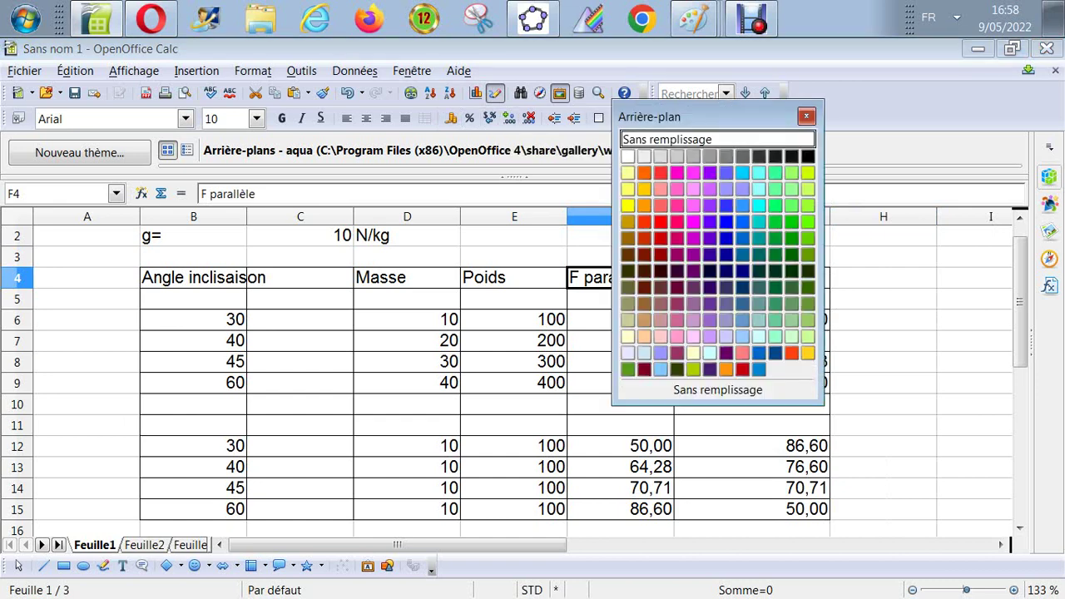
click(644, 173)
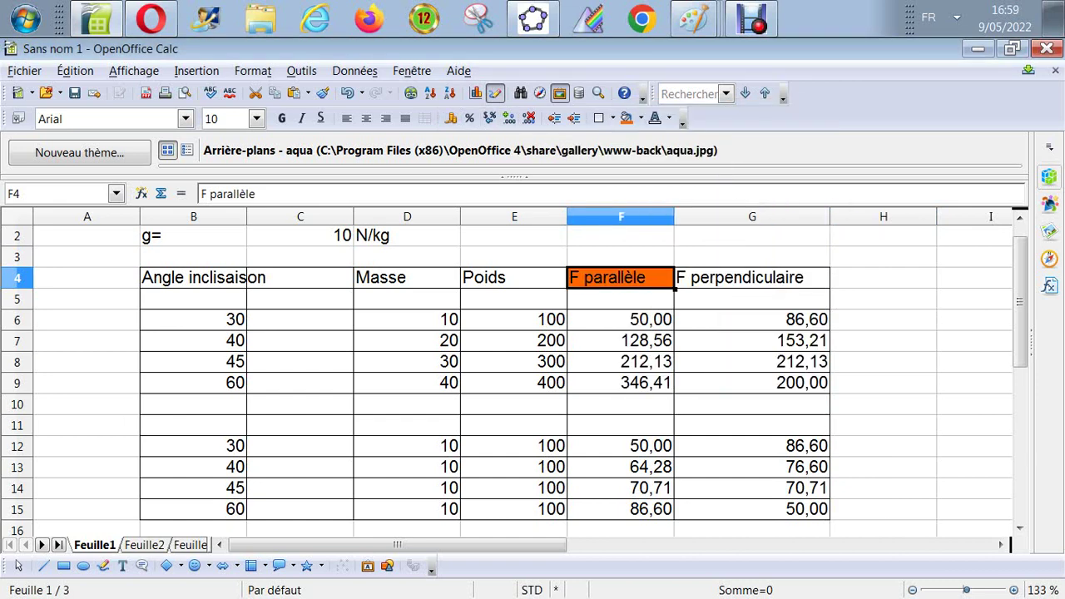
click(669, 118)
click(657, 156)
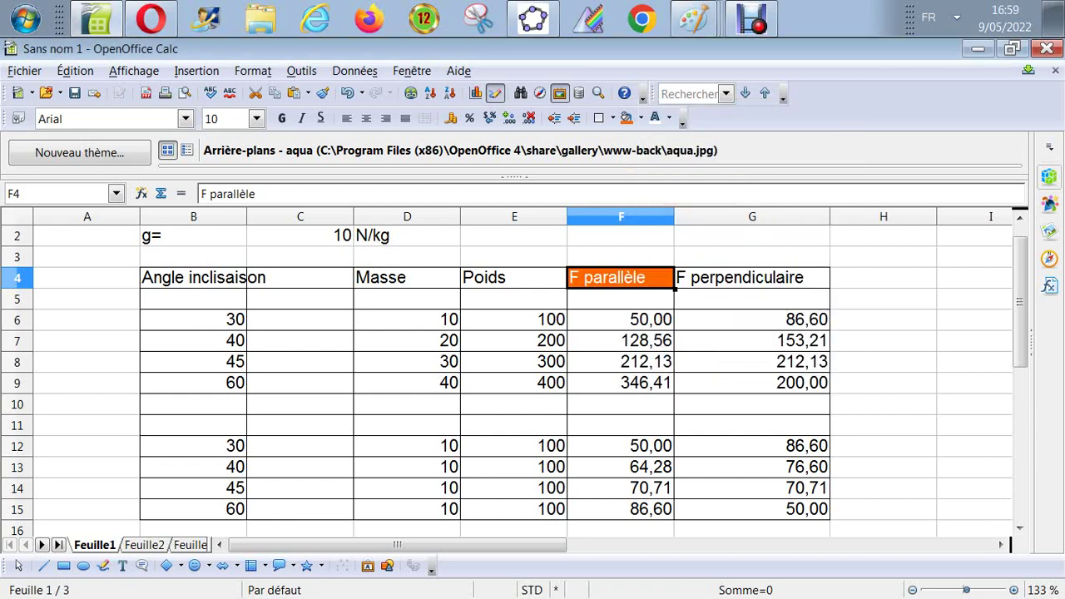
Give the F perpendiculaire heading in G4 a blue background and white text
click(752, 277)
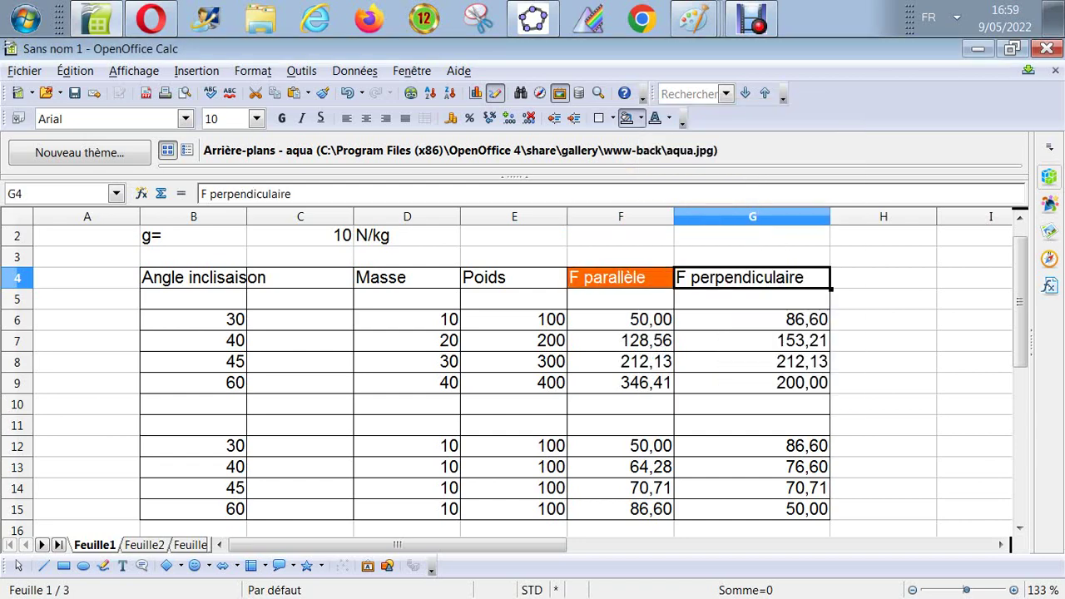
click(638, 118)
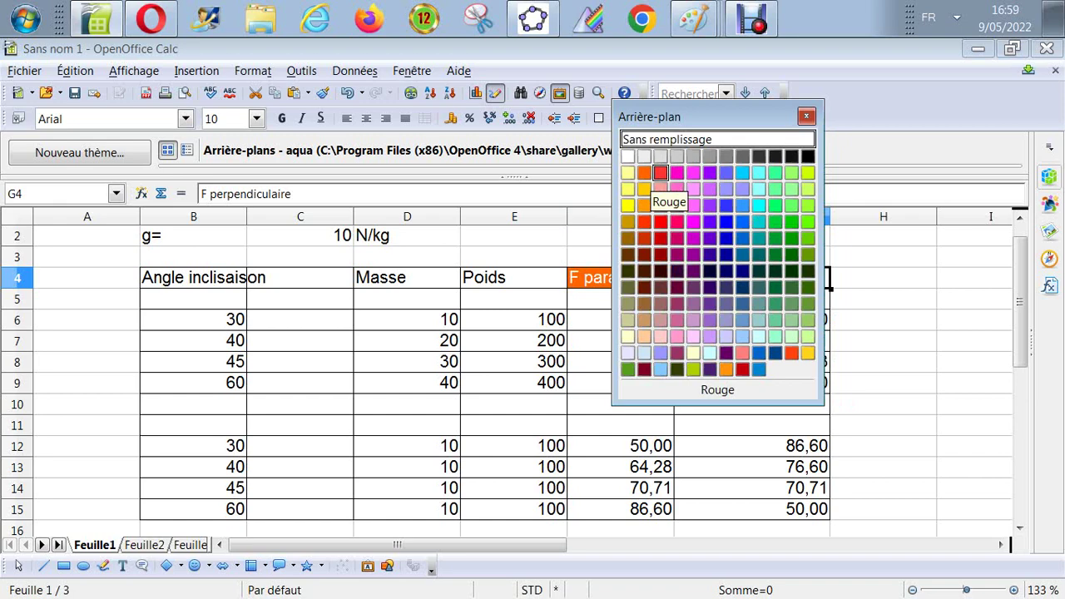
click(726, 204)
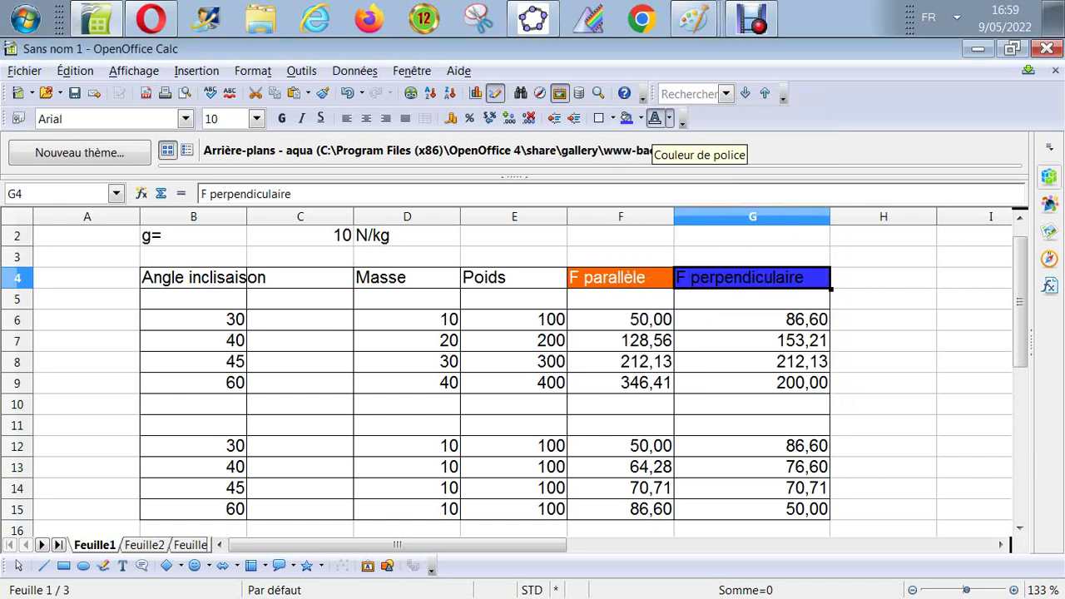
click(668, 118)
click(656, 156)
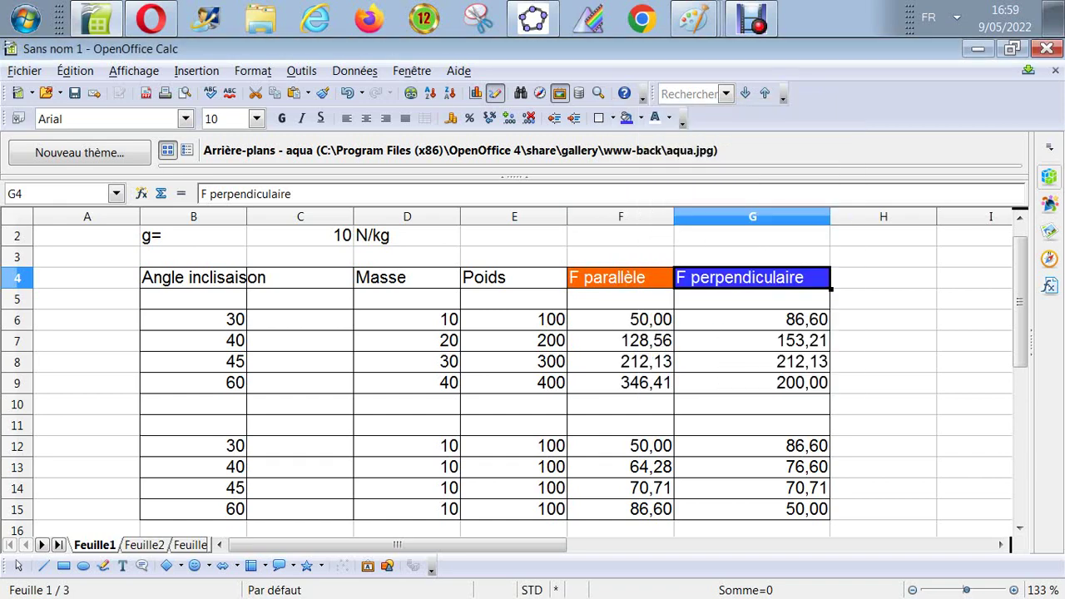
click(882, 236)
Give the Poids heading in E4 a yellow background
click(514, 277)
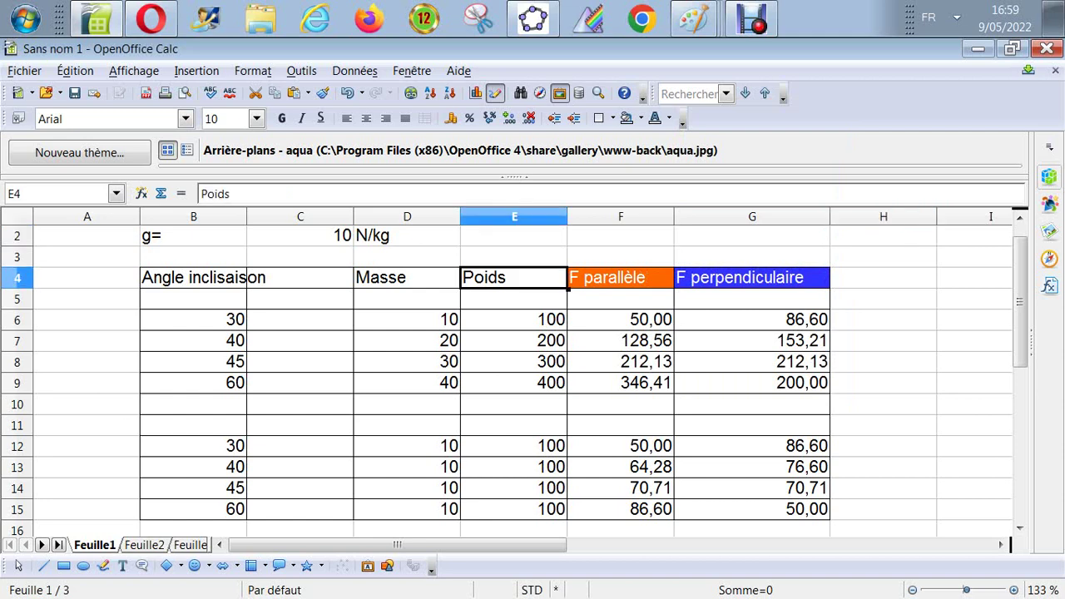
click(637, 119)
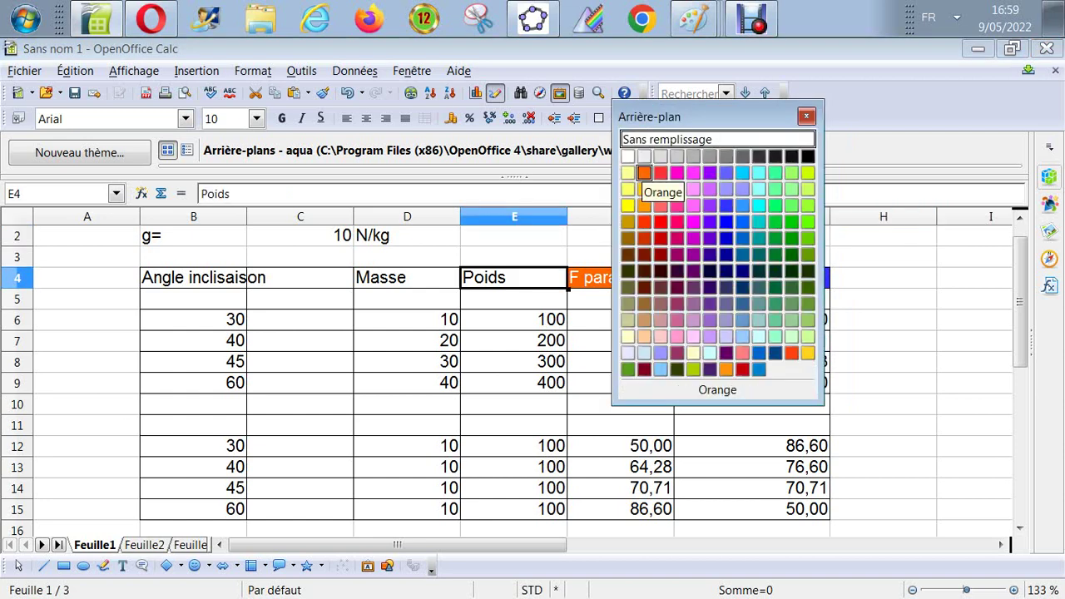
click(630, 166)
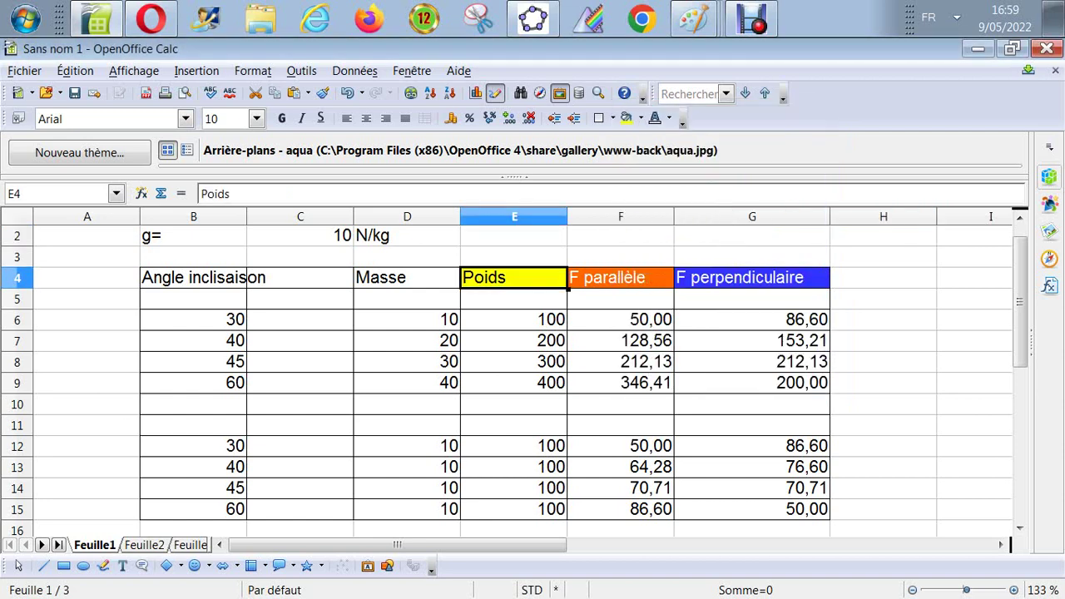
Widen column B so that the Angle inclisaison heading in B4 fits inside it
click(882, 277)
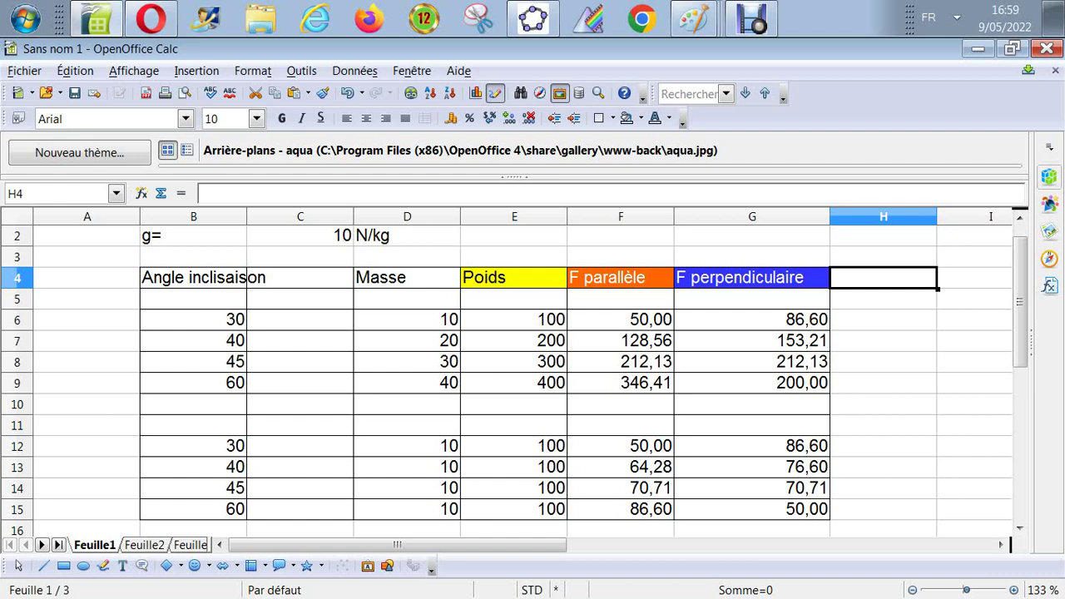
drag(246, 216, 326, 216)
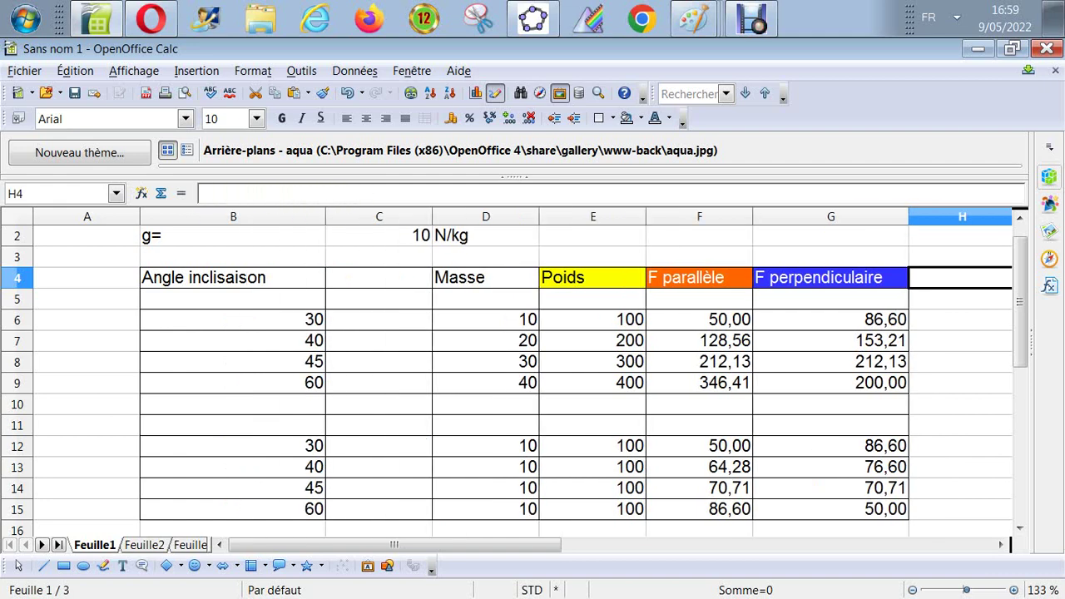
Label the two data blocks beside the table with A in cell A5 and B in cell A12
click(87, 299)
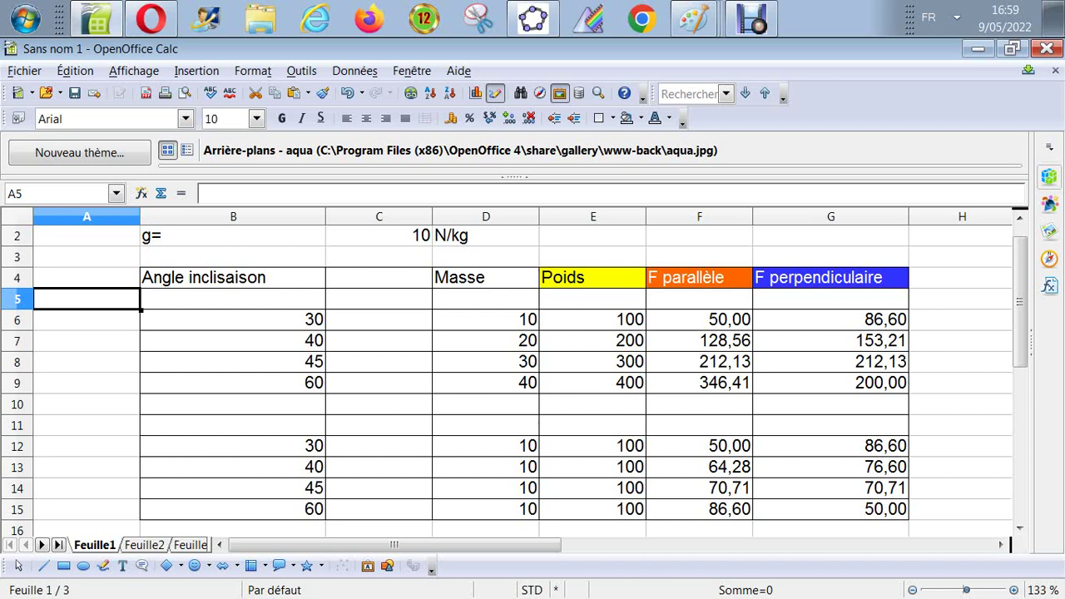
text(A)
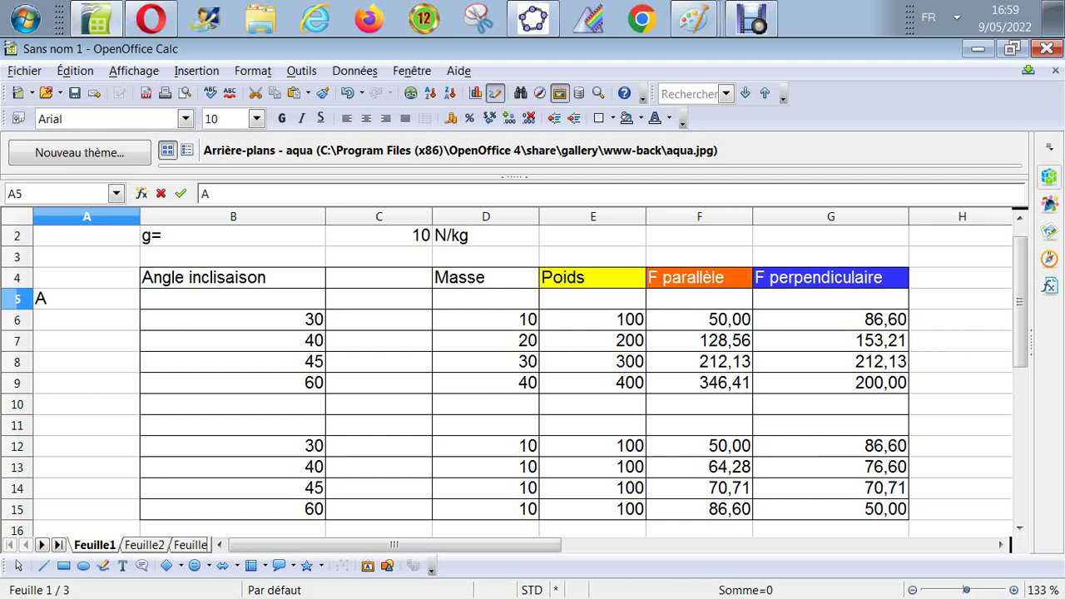
key(Return)
key(Down)
key(Down)
key(Down)
key(Down)
key(Down)
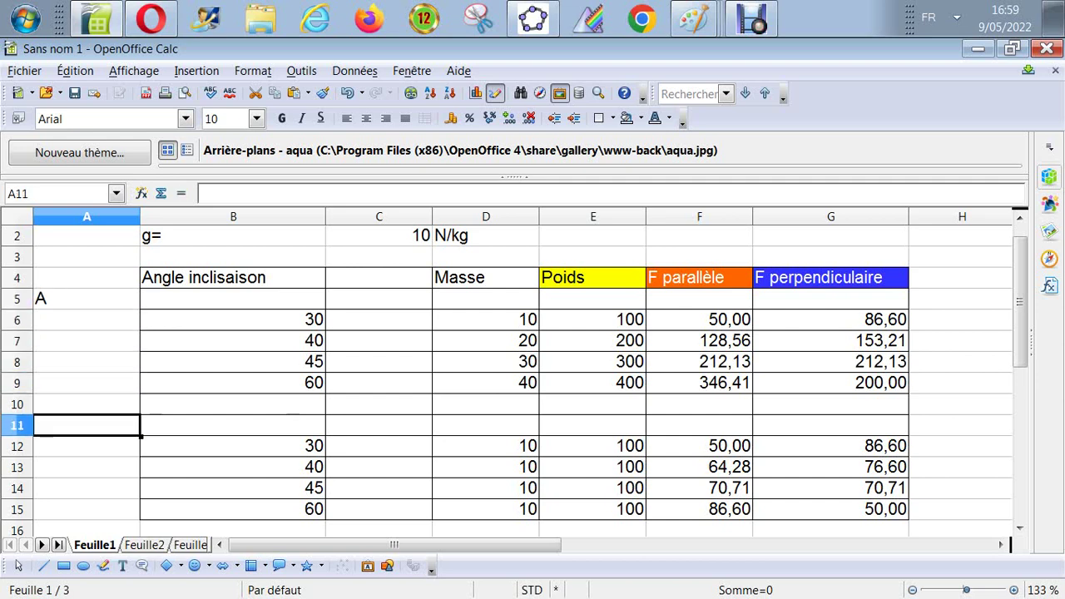
key(Up)
key(Down)
key(Down)
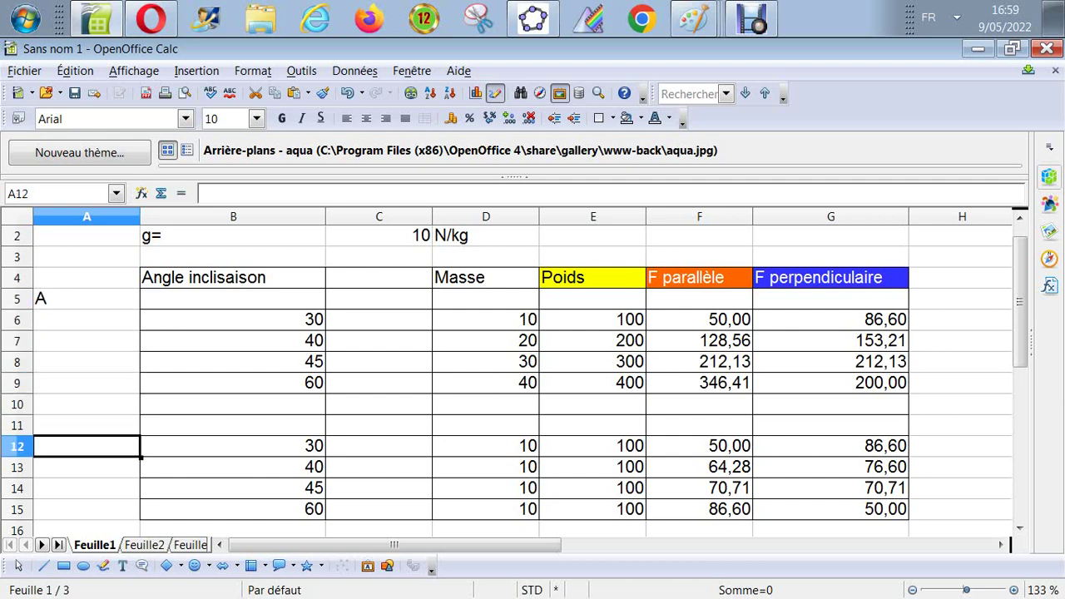
text(B)
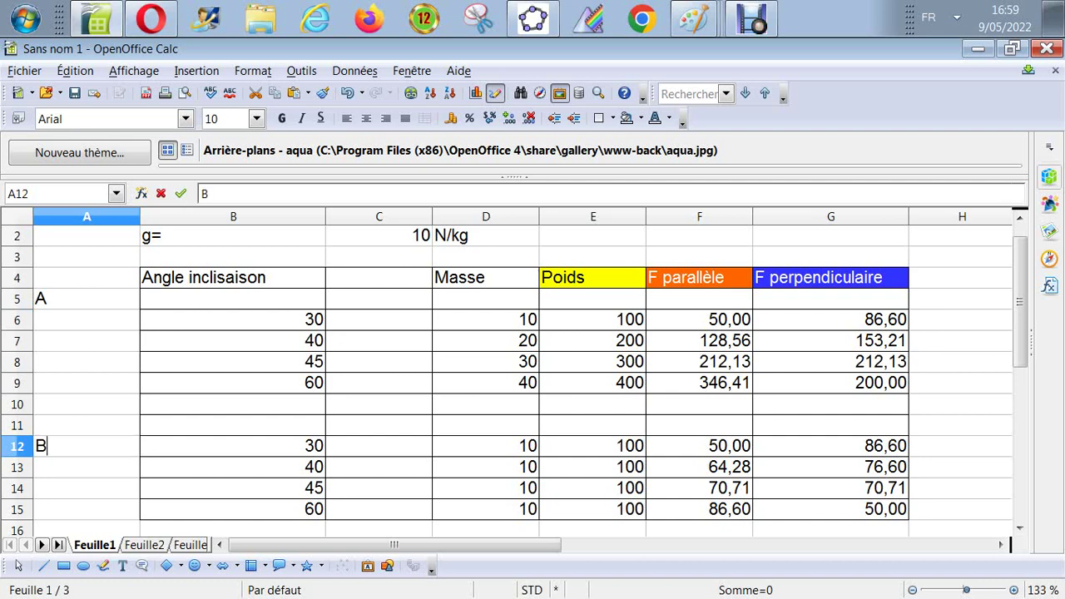
key(Return)
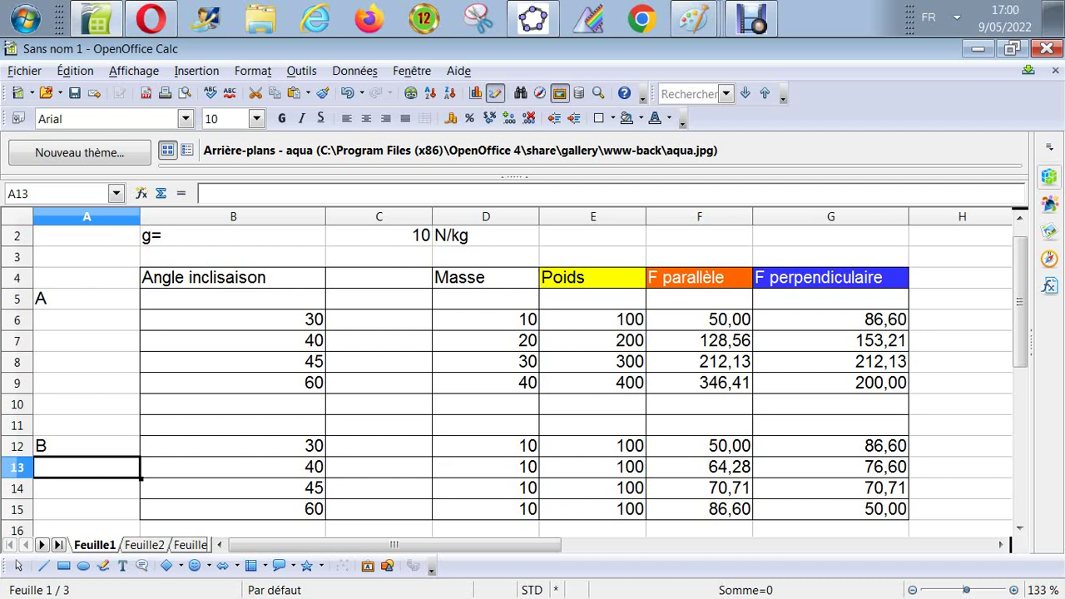
Set the angles in B7, B8 and B9 of block A to 30
key(Up)
key(Up)
key(Up)
key(Up)
key(Up)
key(Up)
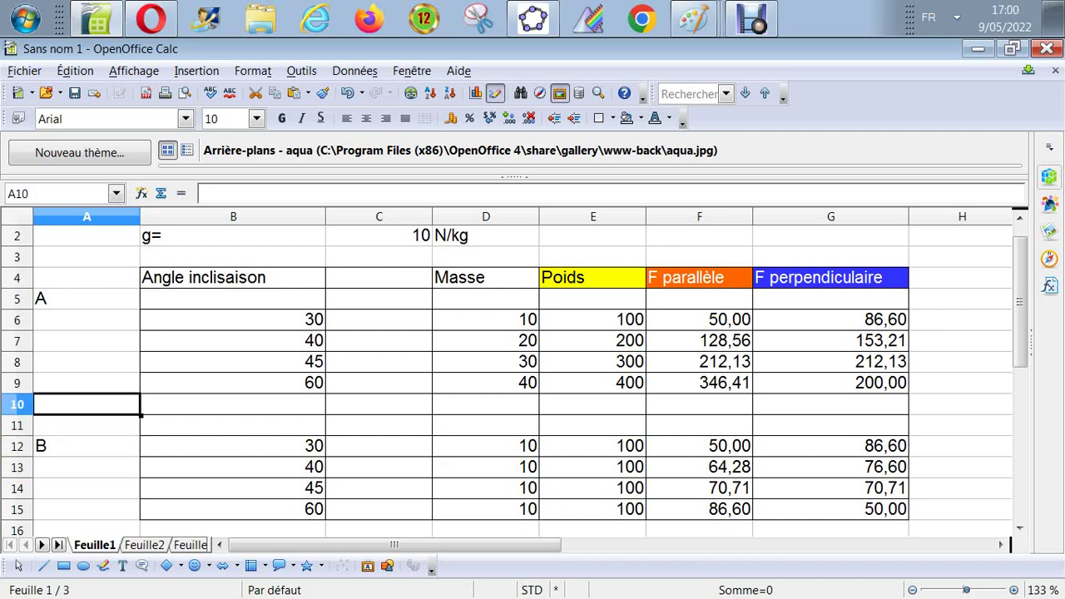
key(Right)
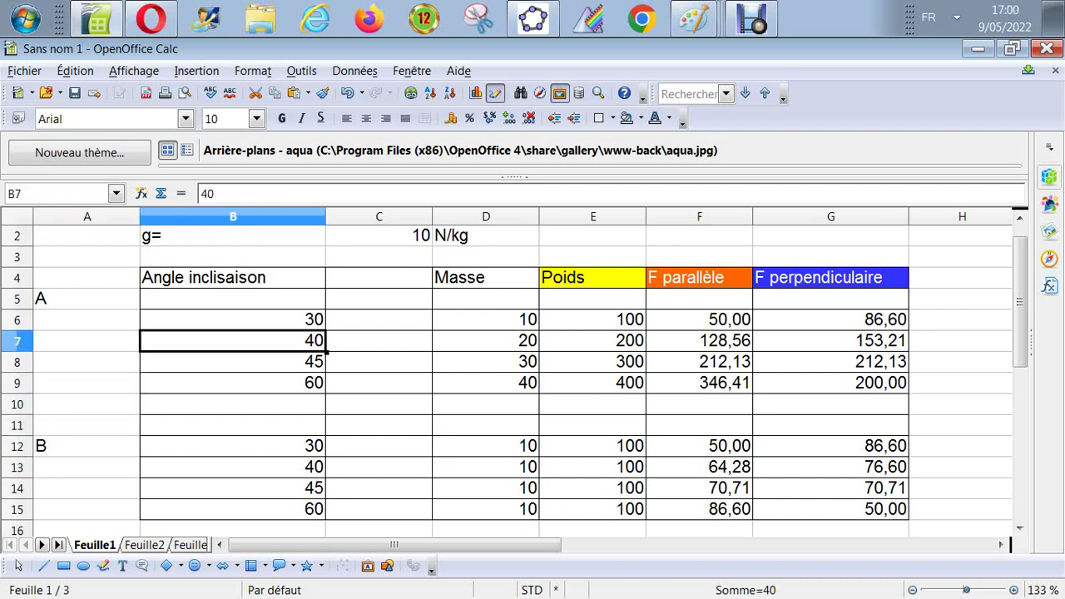
text(30)
key(Return)
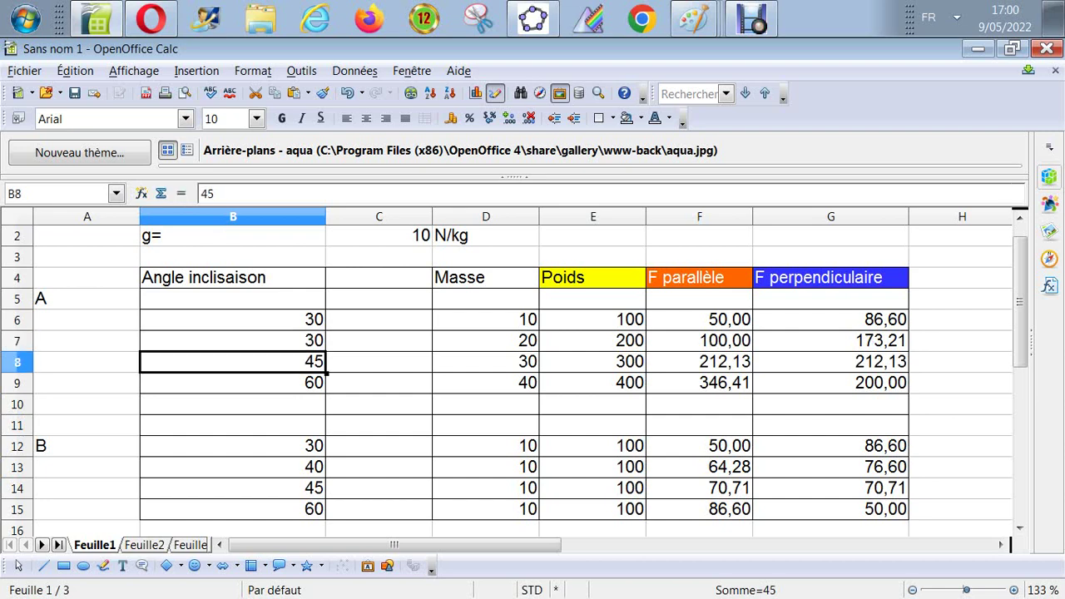
text(30)
key(Return)
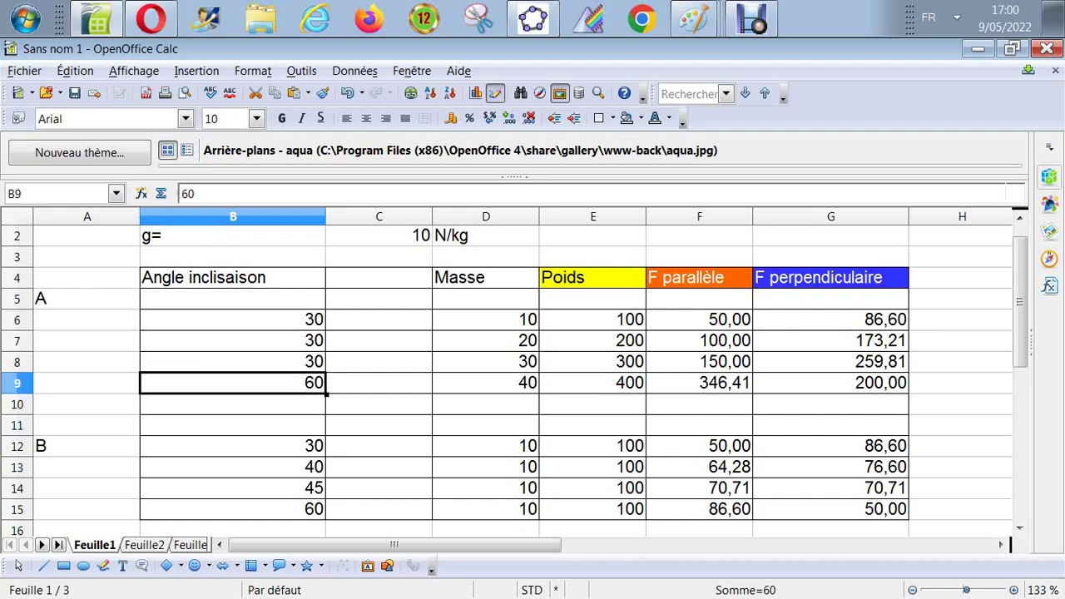
text(30)
key(Return)
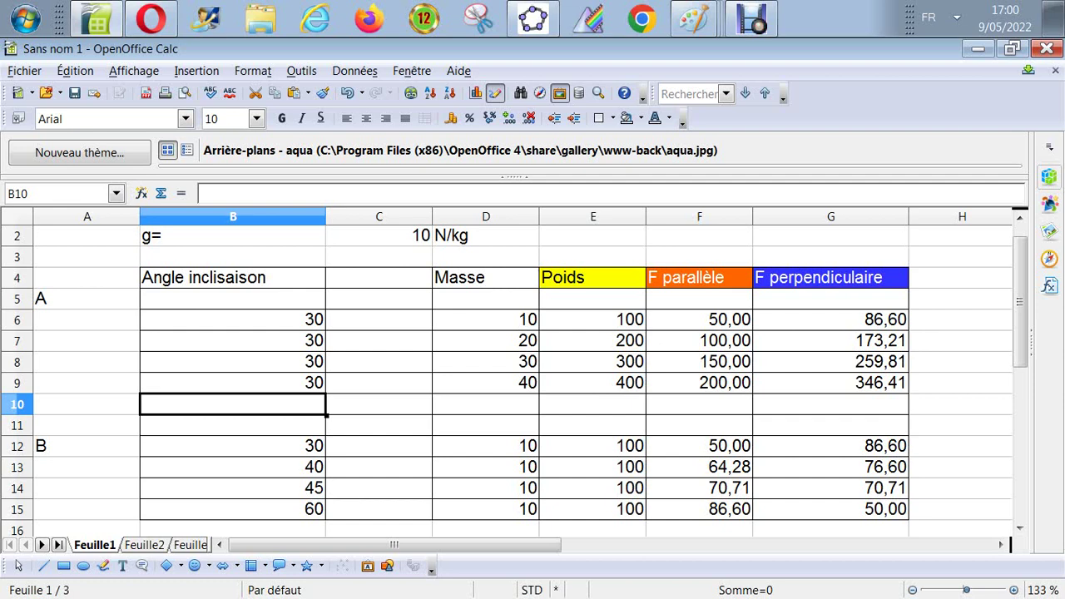
Try to add the squares of the two forces in I6 with the formula =F6²+G6²
key(Up)
key(Up)
key(Up)
key(Up)
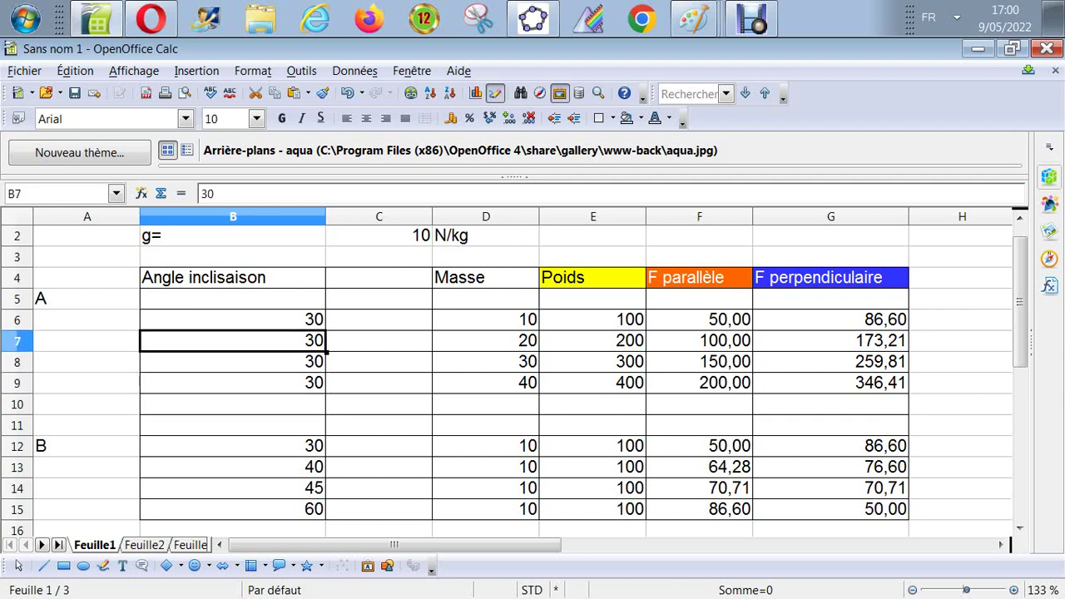
key(Right)
key(Right)
key(Right)
key(Right)
key(Right)
key(Right)
key(Right)
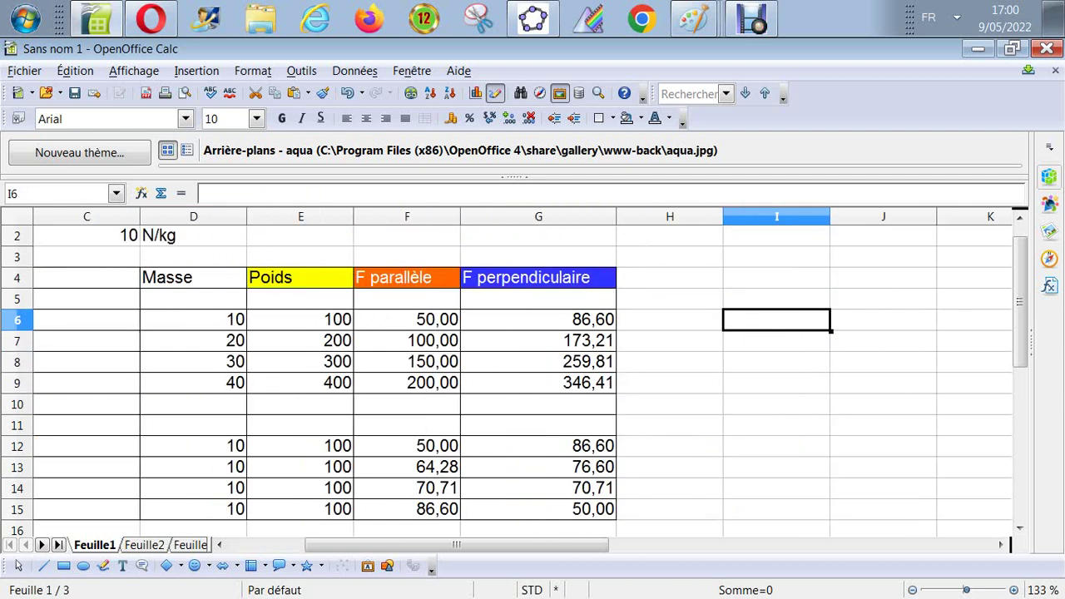
text(=)
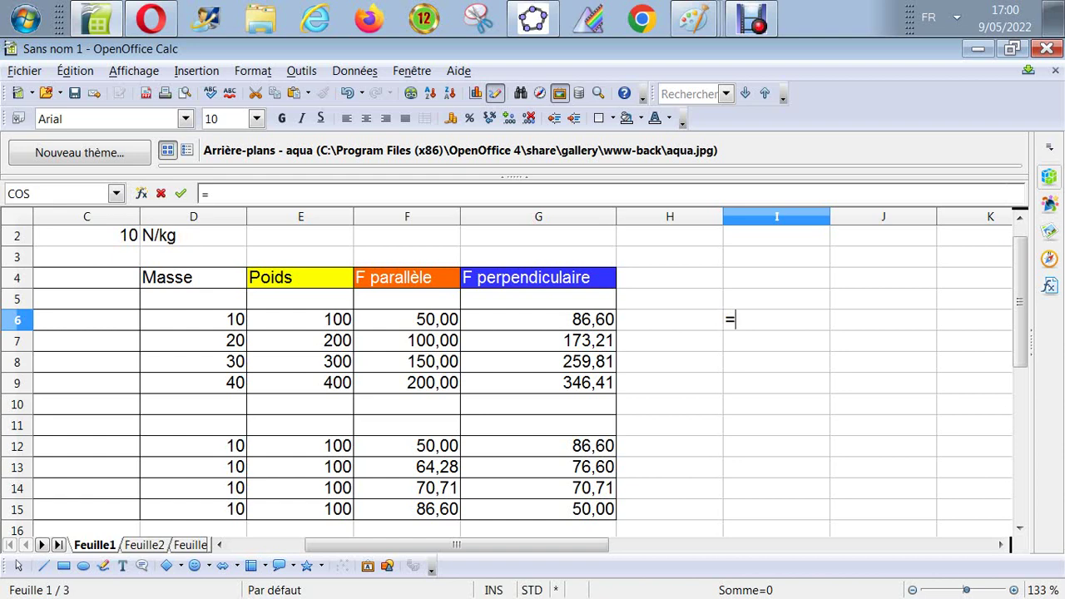
click(406, 319)
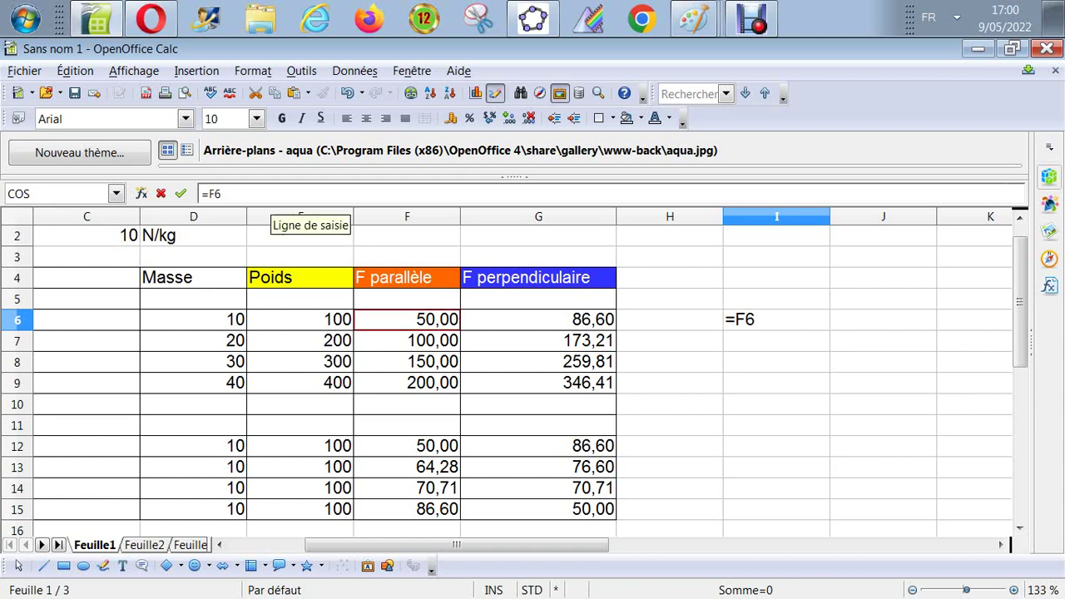
text(²+)
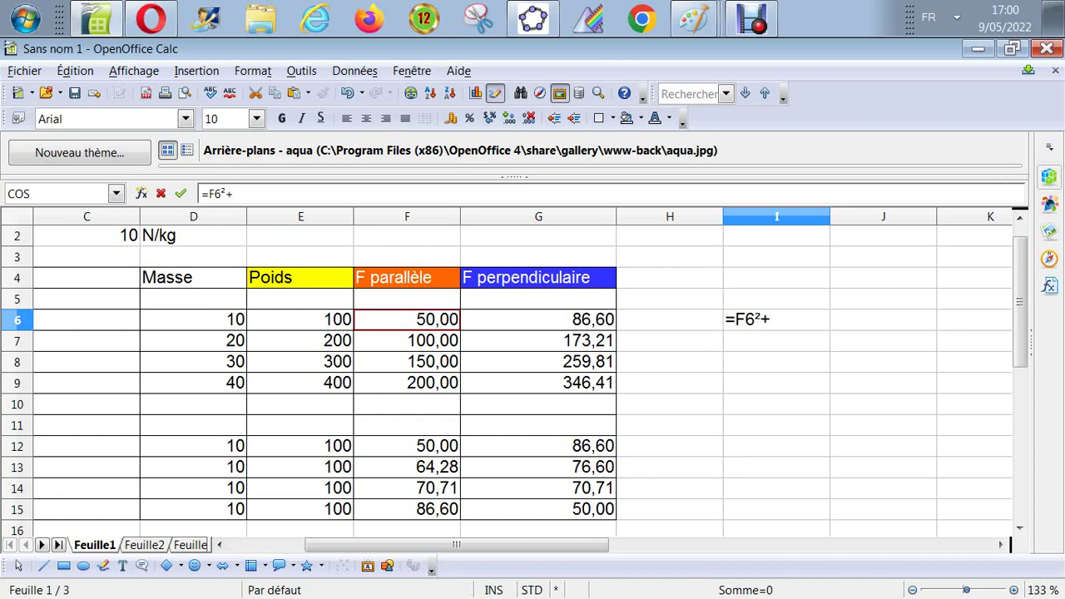
click(537, 320)
click(339, 193)
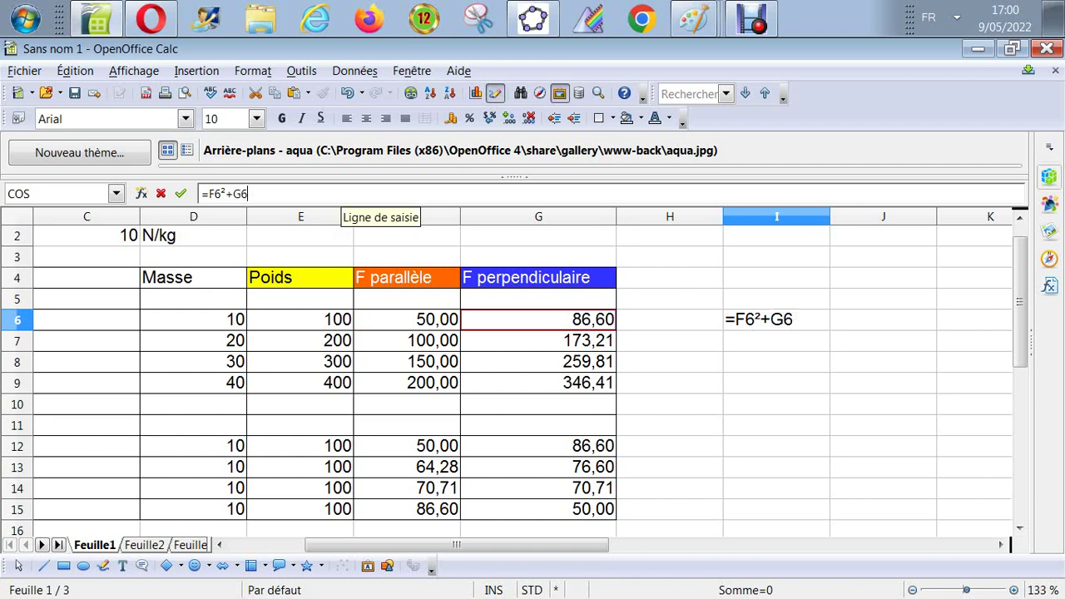
text(²)
key(Return)
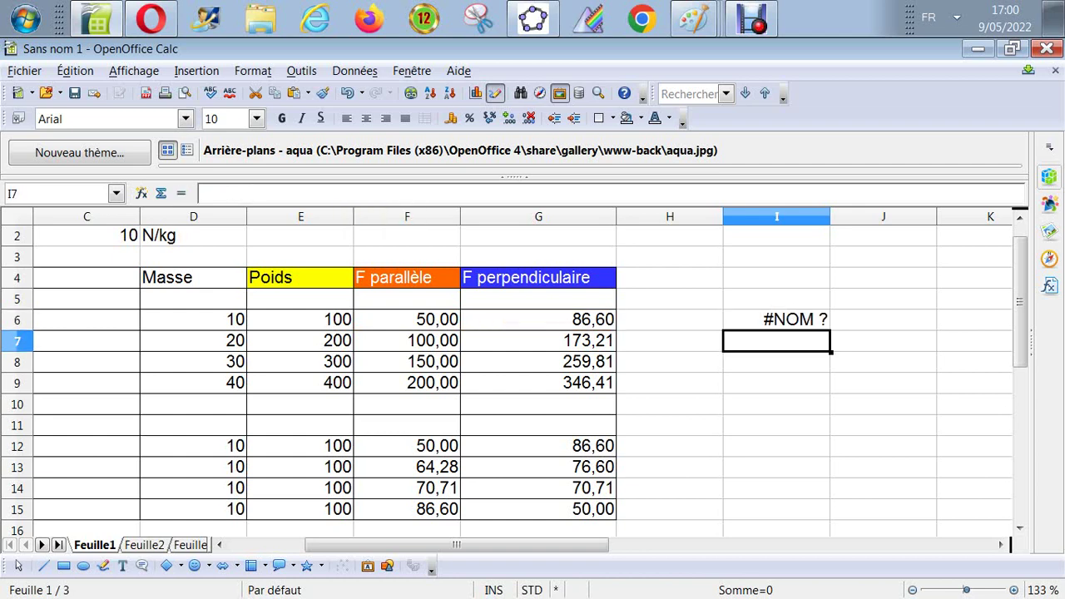
Try to square only the parallel force in I6 with the formula =F6²
click(776, 319)
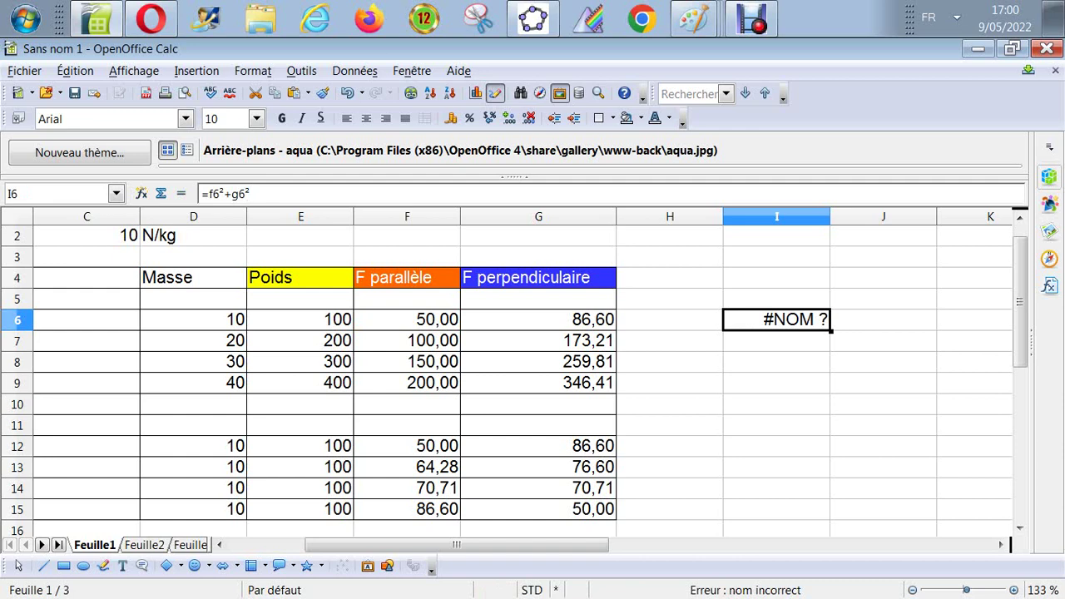
text(=)
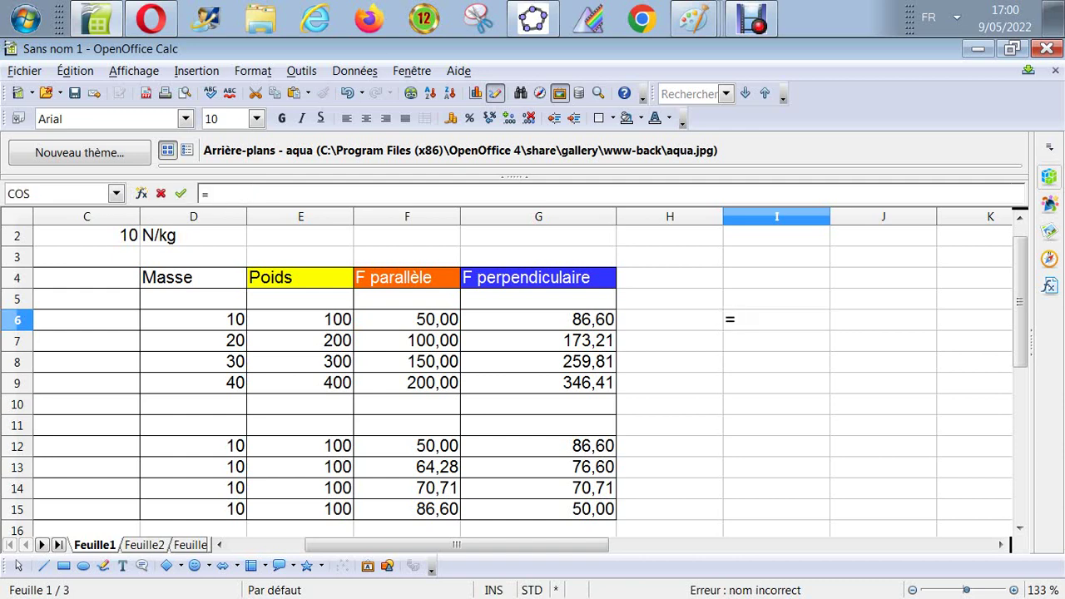
click(407, 319)
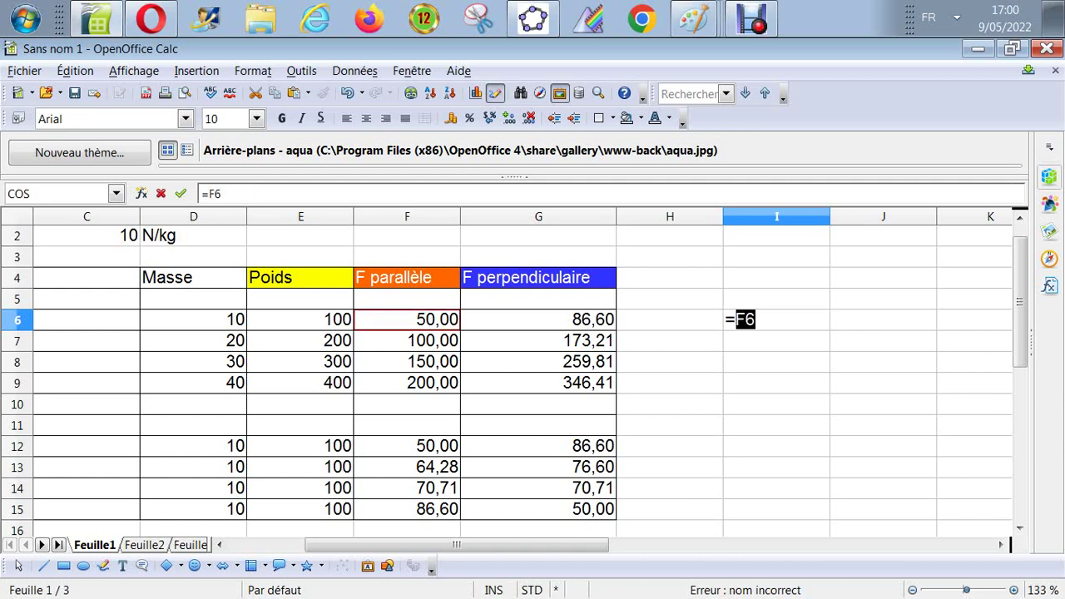
text(²)
key(Return)
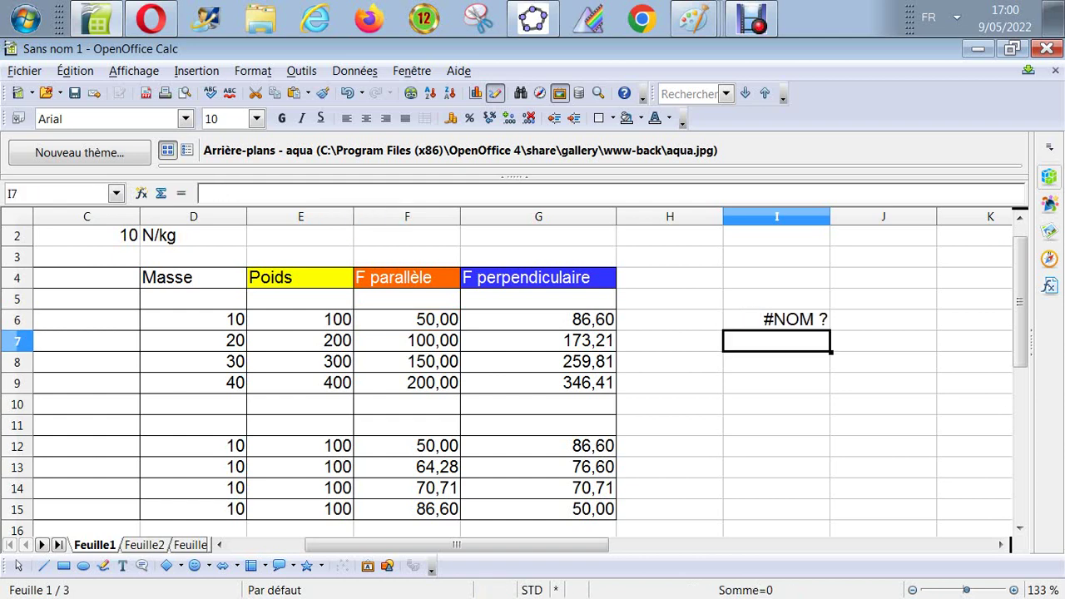
Replace the formula in I6 with =F6^2 to square the parallel force
click(775, 320)
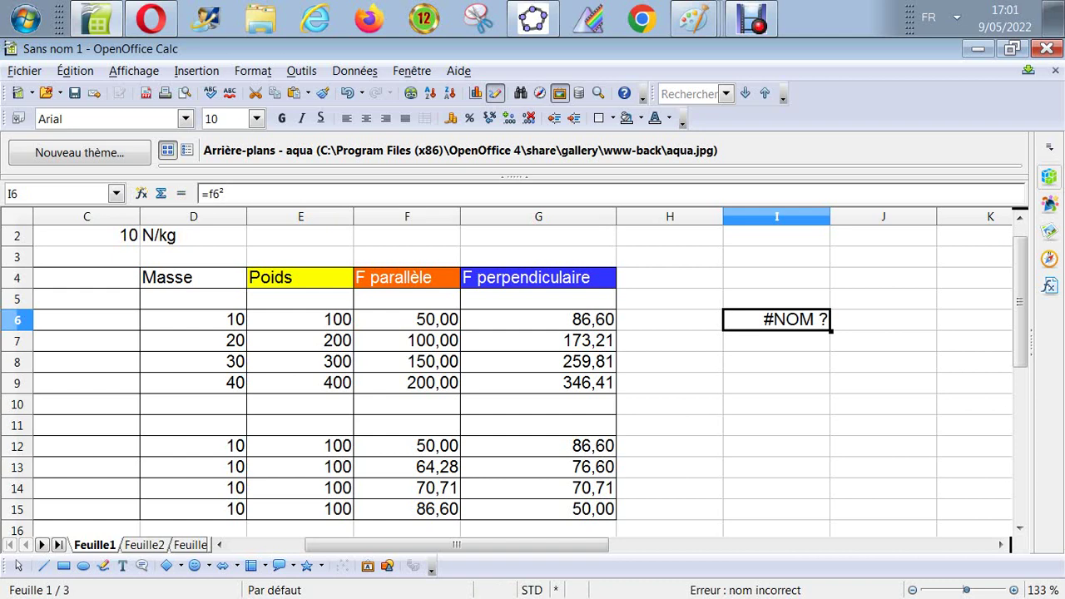
text(=)
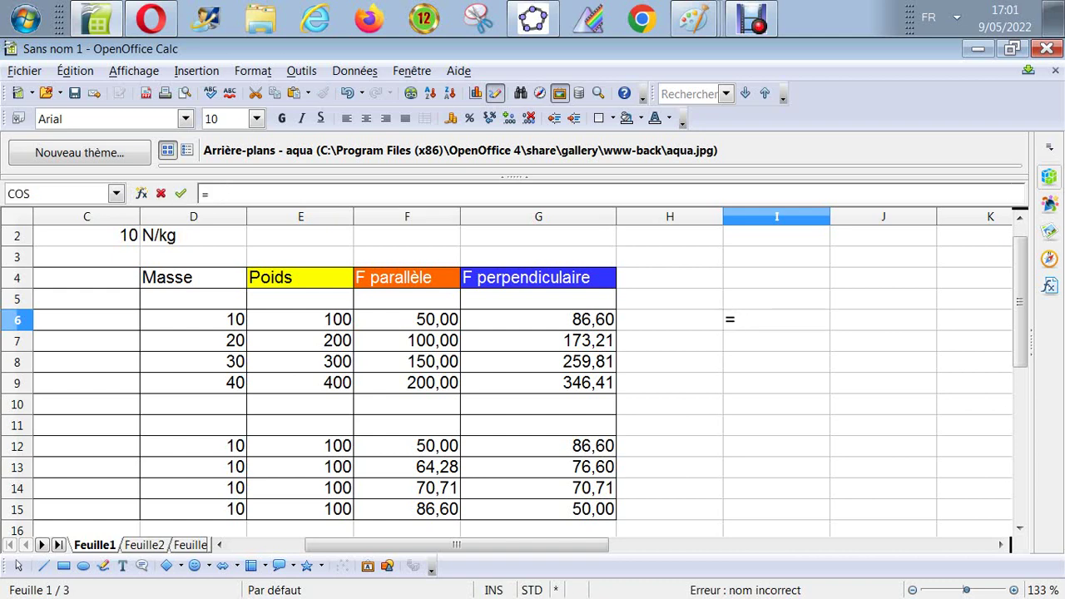
click(407, 320)
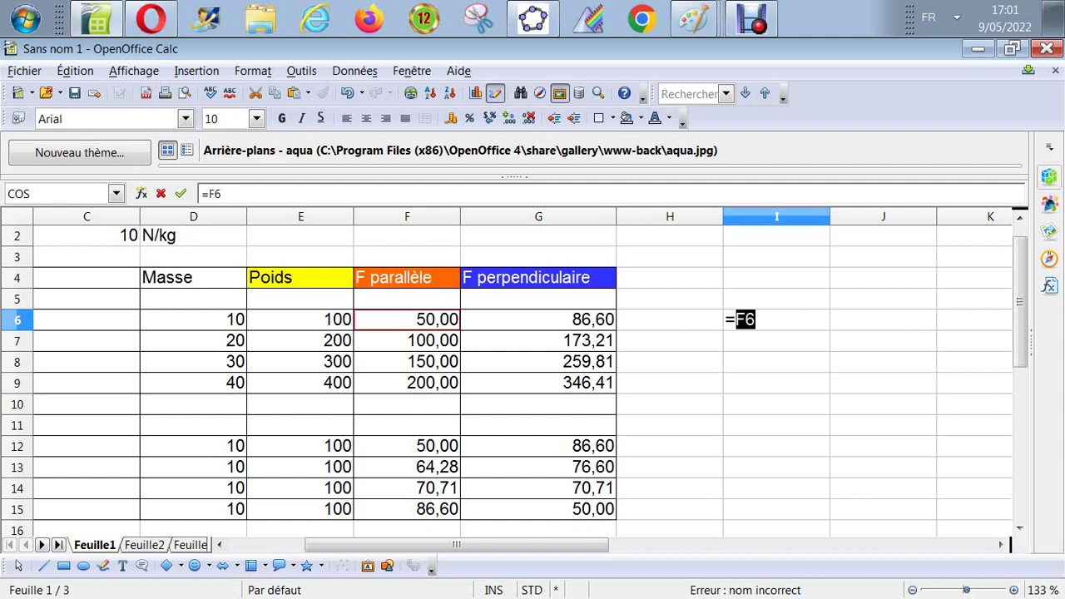
text(^2)
key(Return)
Extend the formula in I6 with the squared perpendicular force so it reads =F6^2+G6^2
click(776, 320)
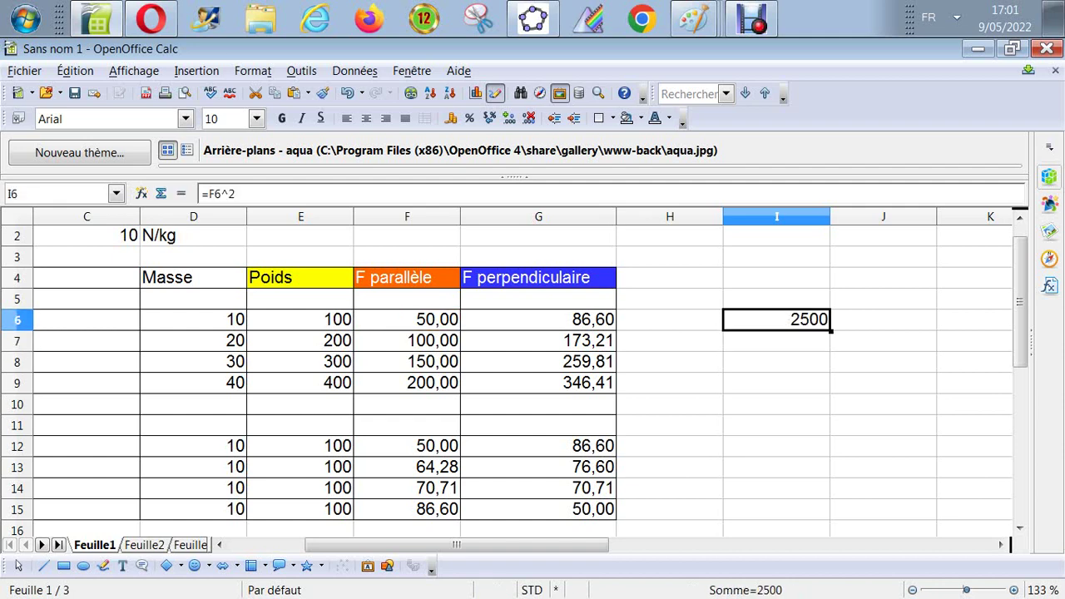
click(250, 194)
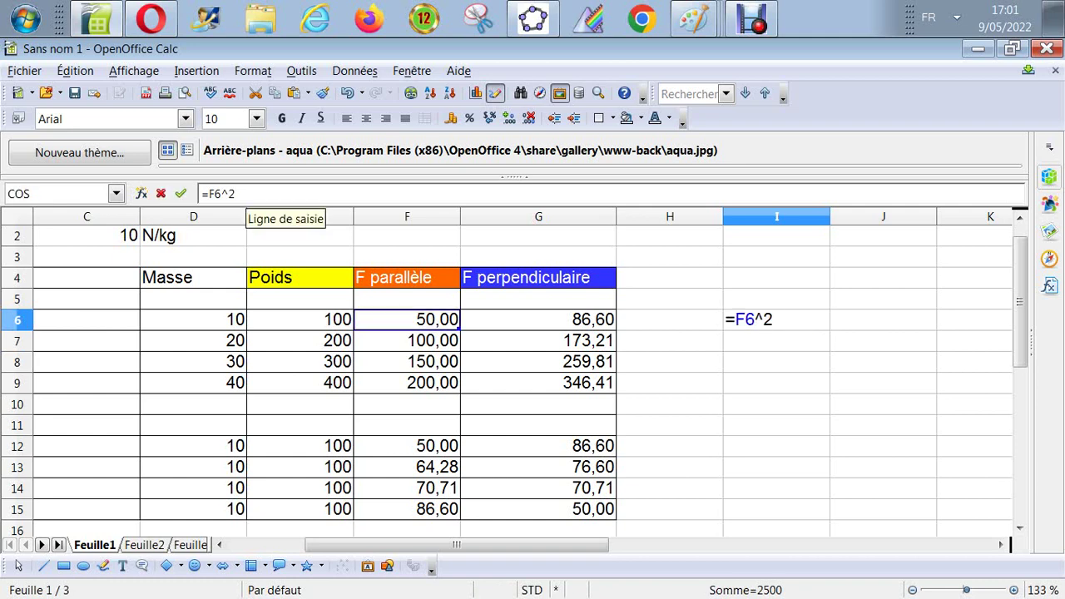
text(+)
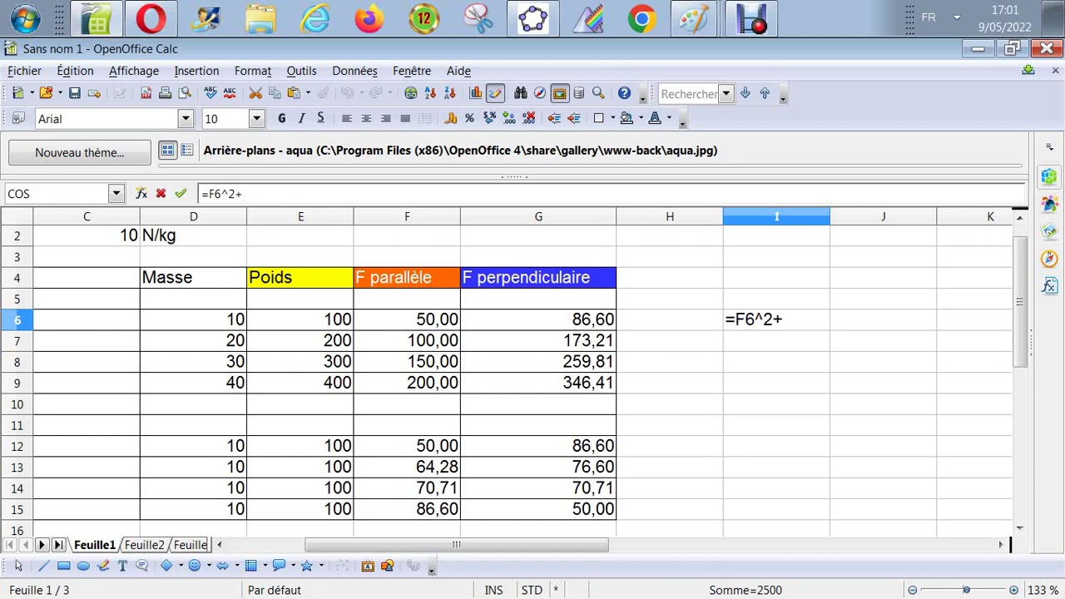
click(538, 319)
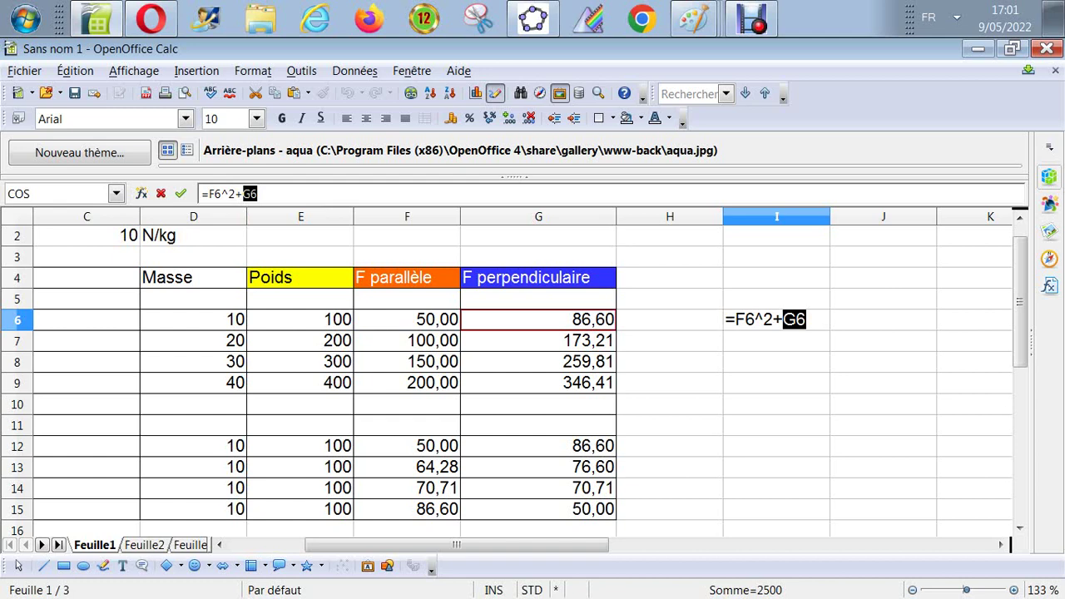
click(514, 193)
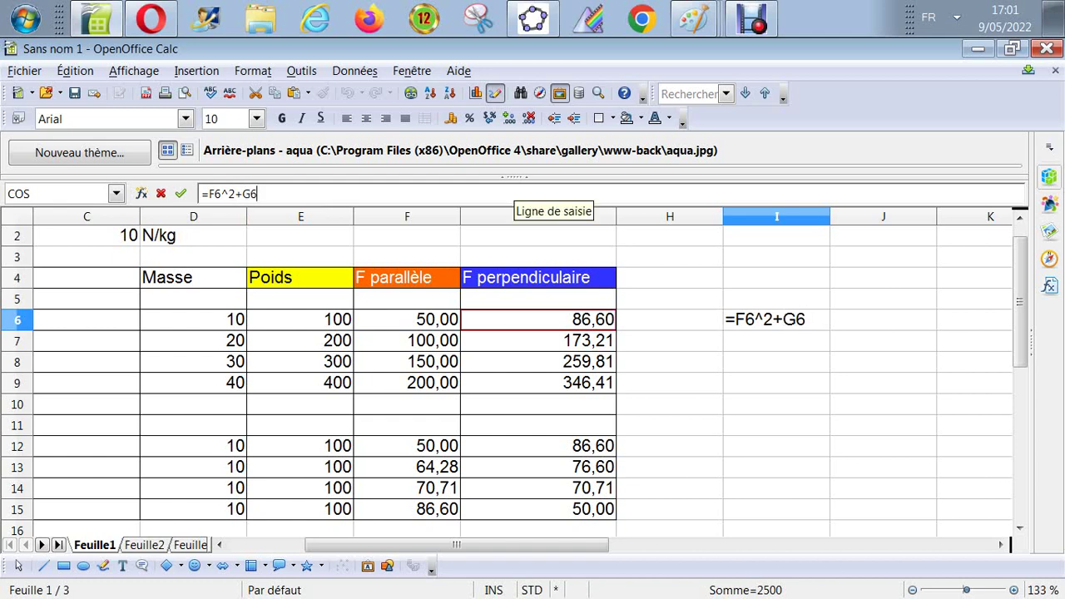
text(^2)
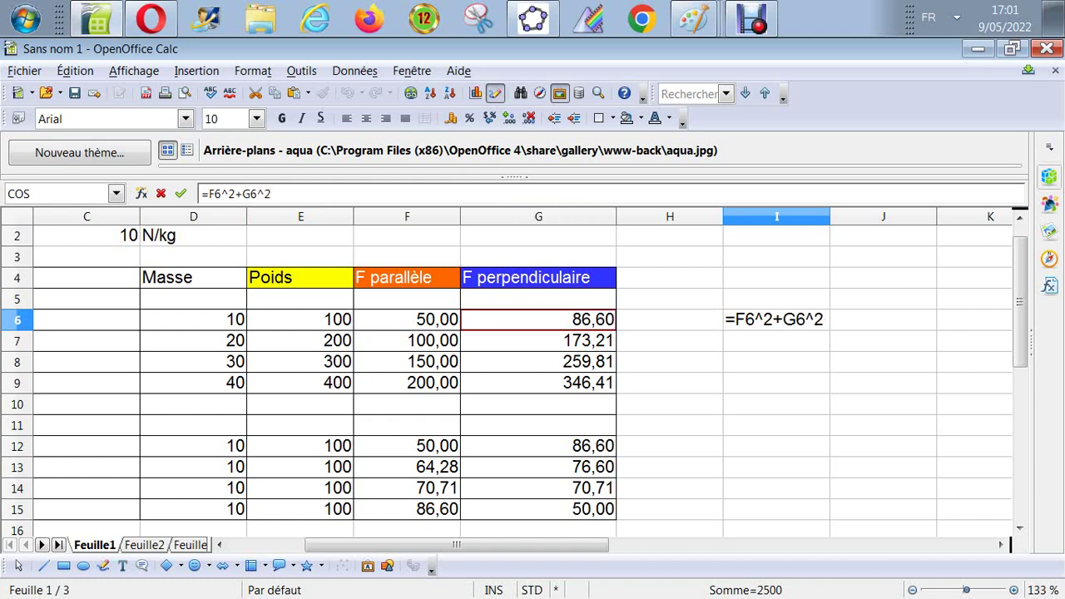
Wrap the sum of squares in I6 in a square root so the formula reads =RACINE(F6^2+G6^2)
key(Left)
key(Left)
key(Left)
key(Left)
key(Left)
key(Left)
key(Left)
key(Left)
text(rac)
text(ine)
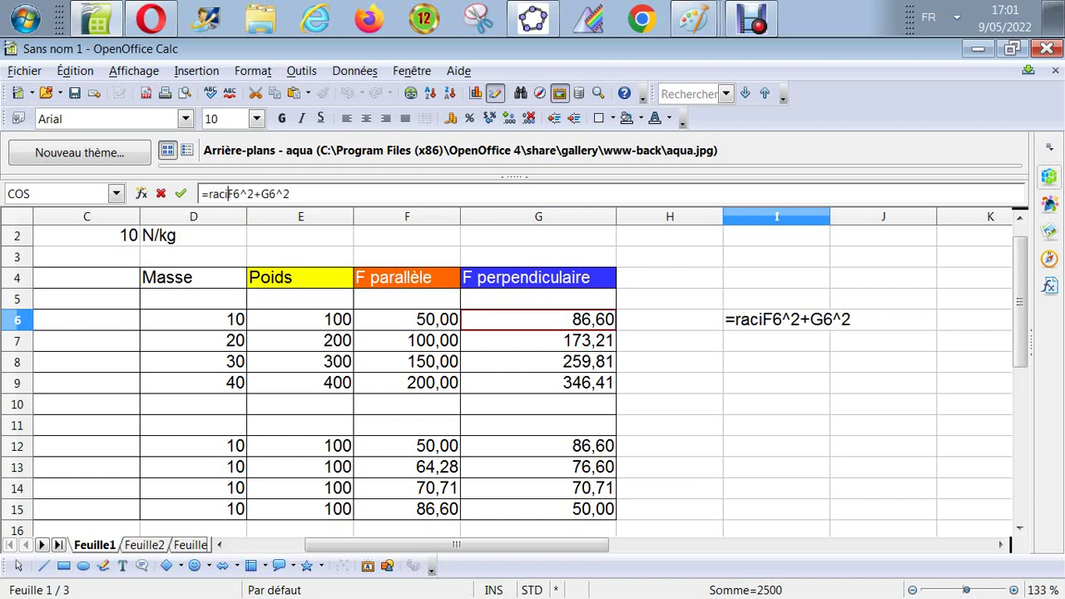
text(()
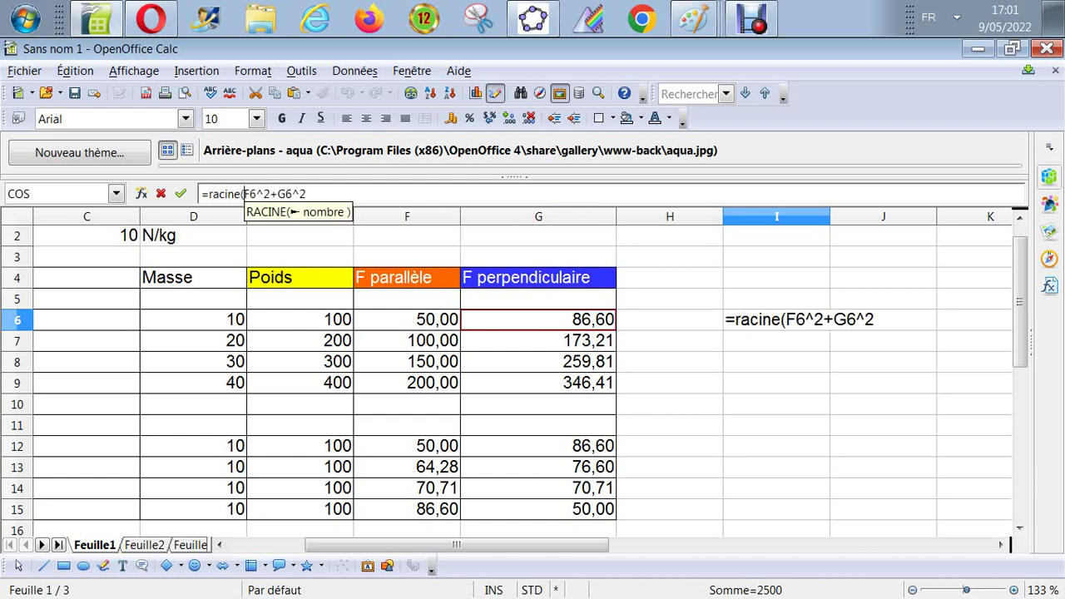
text())
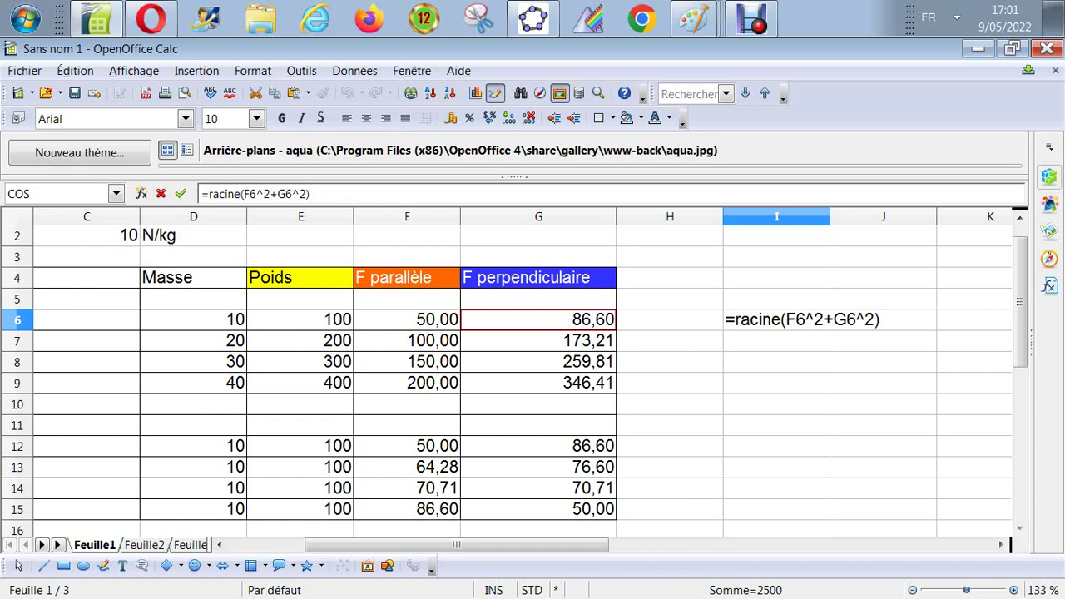
key(Return)
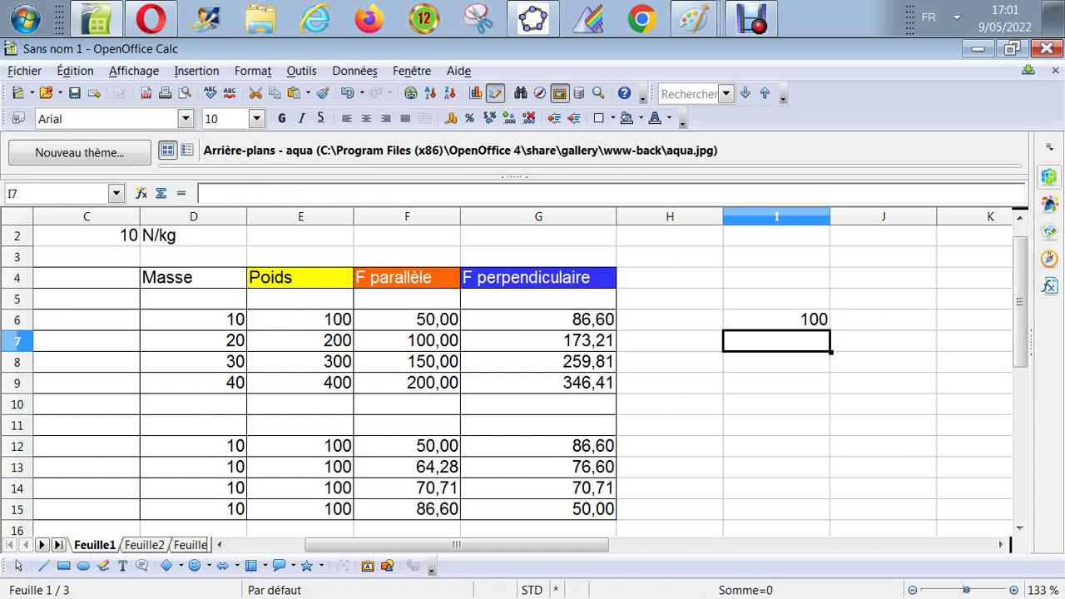
Copy the square-root formula from I6 down column I through row 15
click(777, 319)
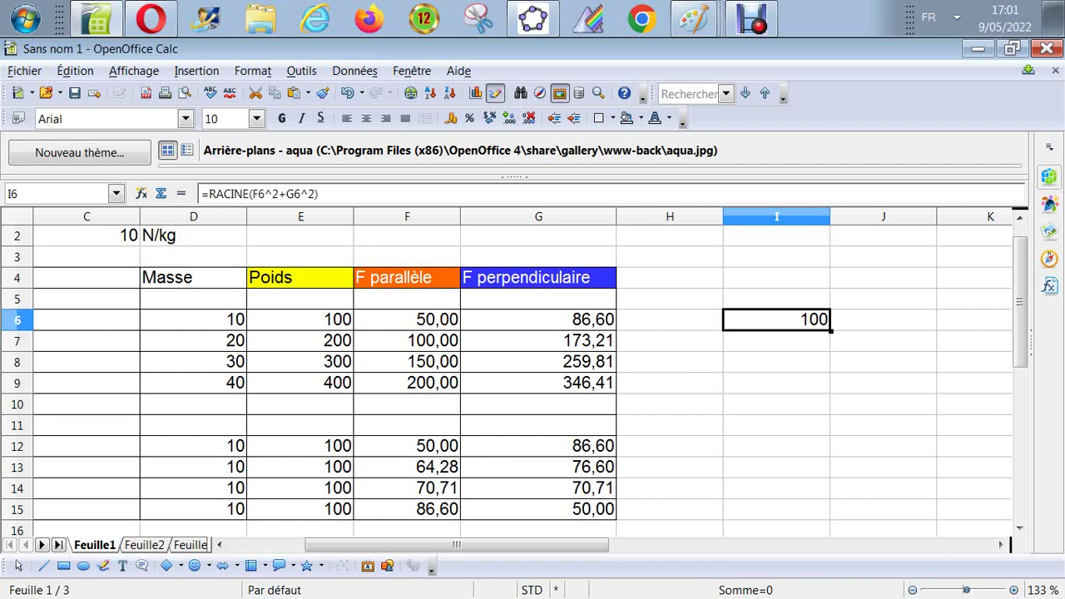
drag(831, 331, 824, 390)
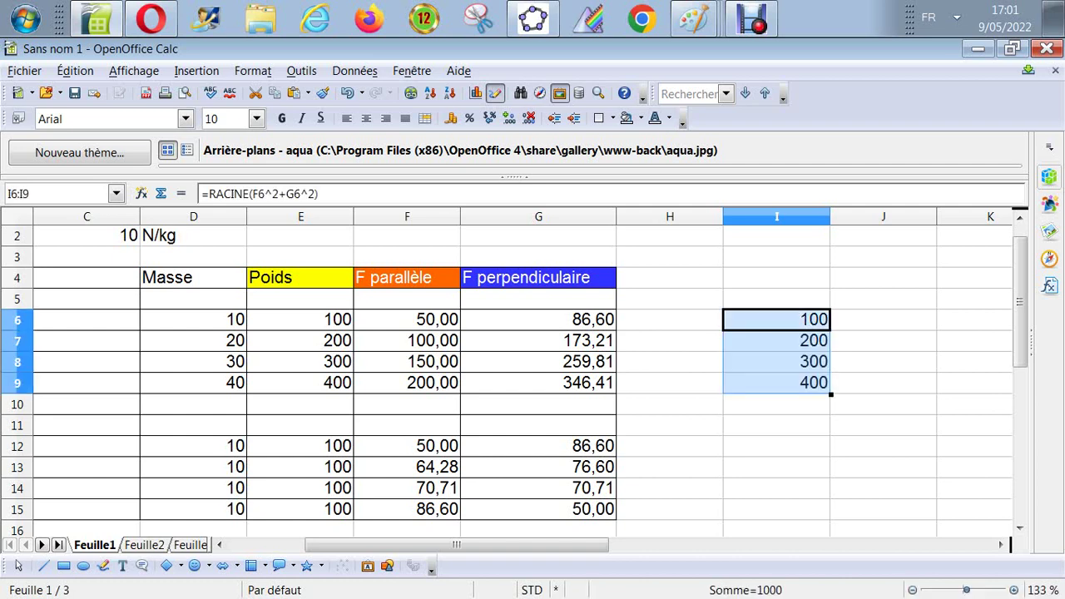
drag(830, 394, 824, 511)
Clear the copied formulas from I10 and I11, beside the empty rows between the two data series
click(776, 404)
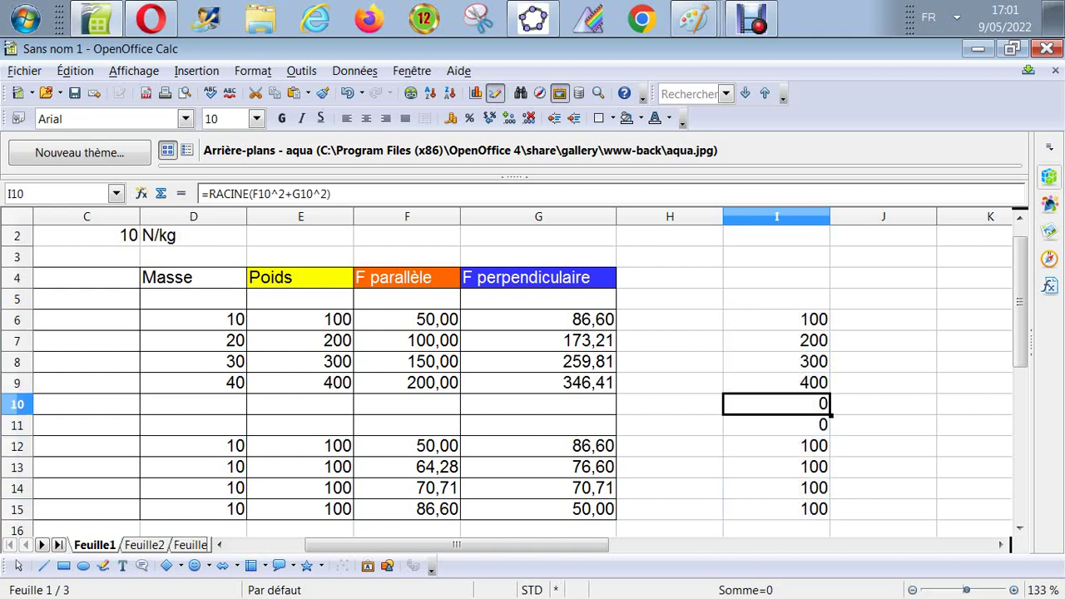
key(Delete)
key(Return)
click(776, 424)
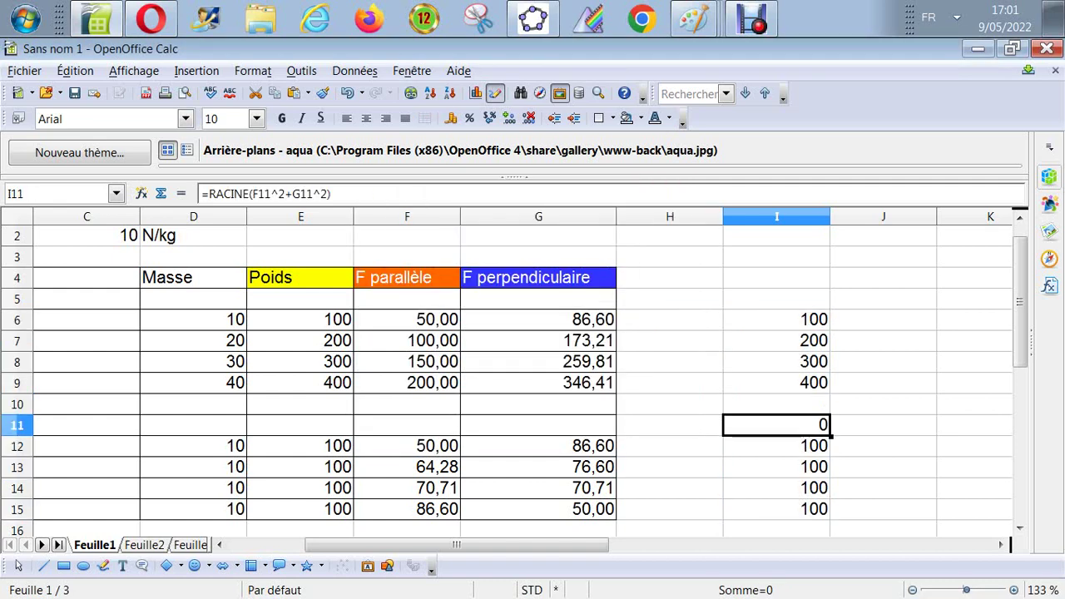
key(Delete)
key(Return)
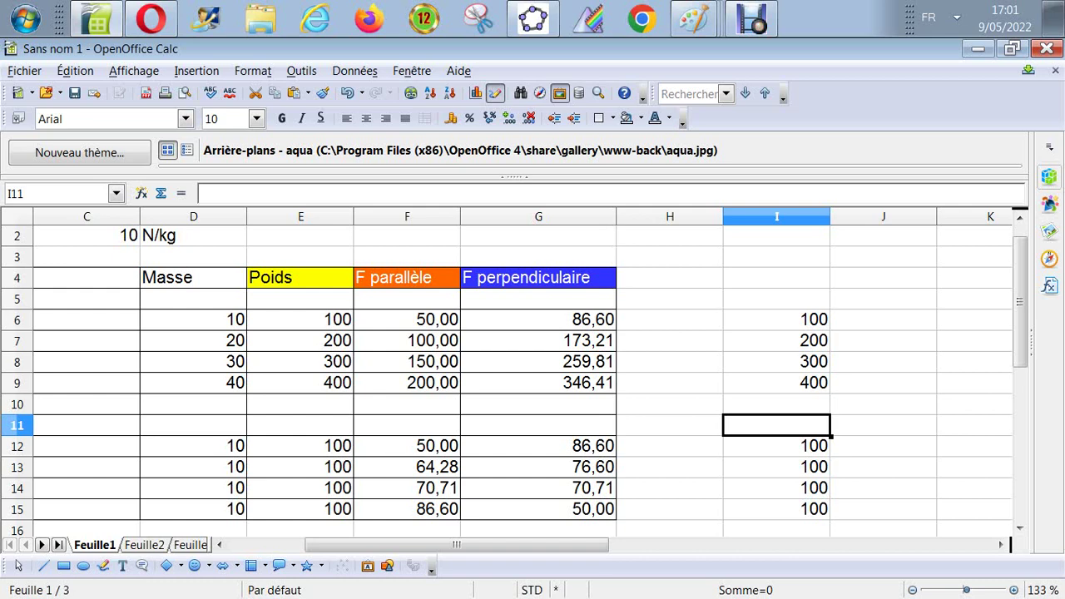
Enter the heading Poids in I4 above the recalculated values
key(Up)
key(Up)
key(Up)
key(Up)
key(Up)
key(Up)
key(Up)
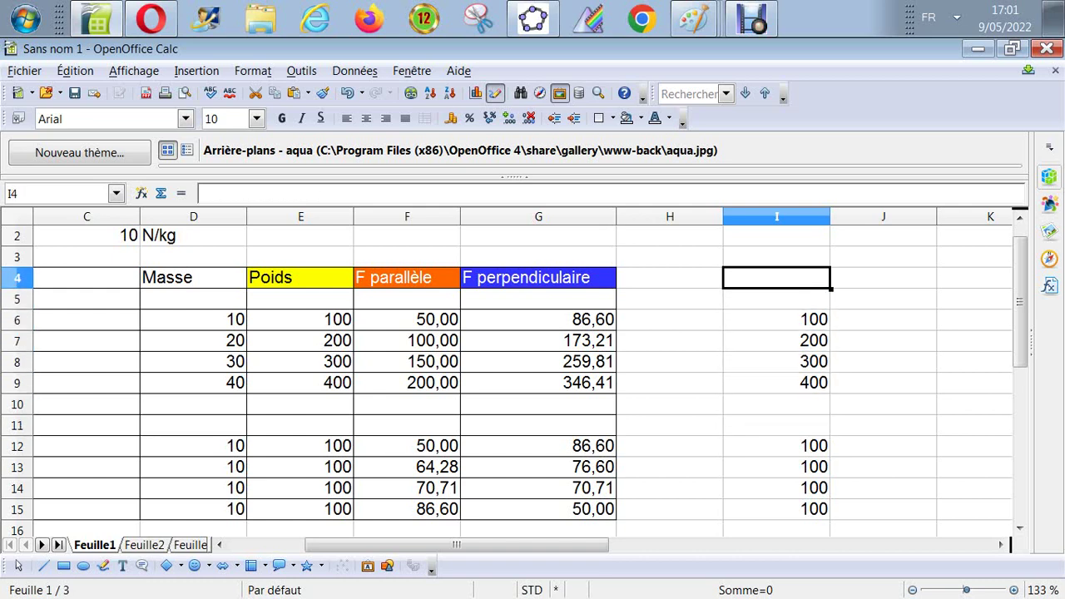
text(pO)
key(BackSpace)
key(BackSpace)
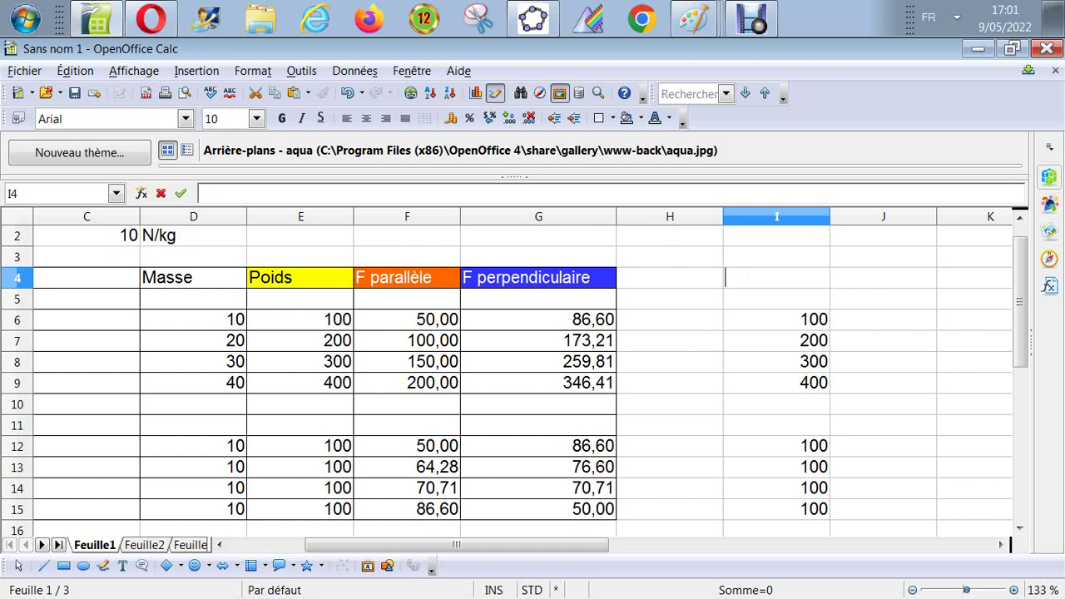
text(Poids)
key(Return)
key(Down)
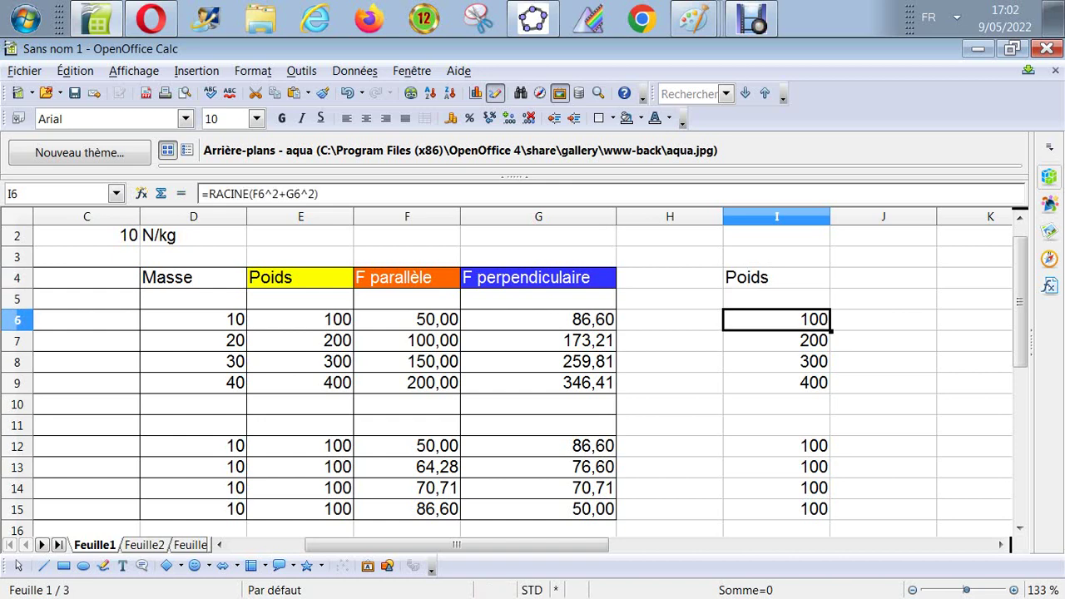
Look over the recalculated weights down column I and the rest of the table back to its first columns
key(Down)
key(Down)
key(Down)
key(Down)
key(Down)
key(Down)
key(Down)
key(Down)
key(Down)
key(Down)
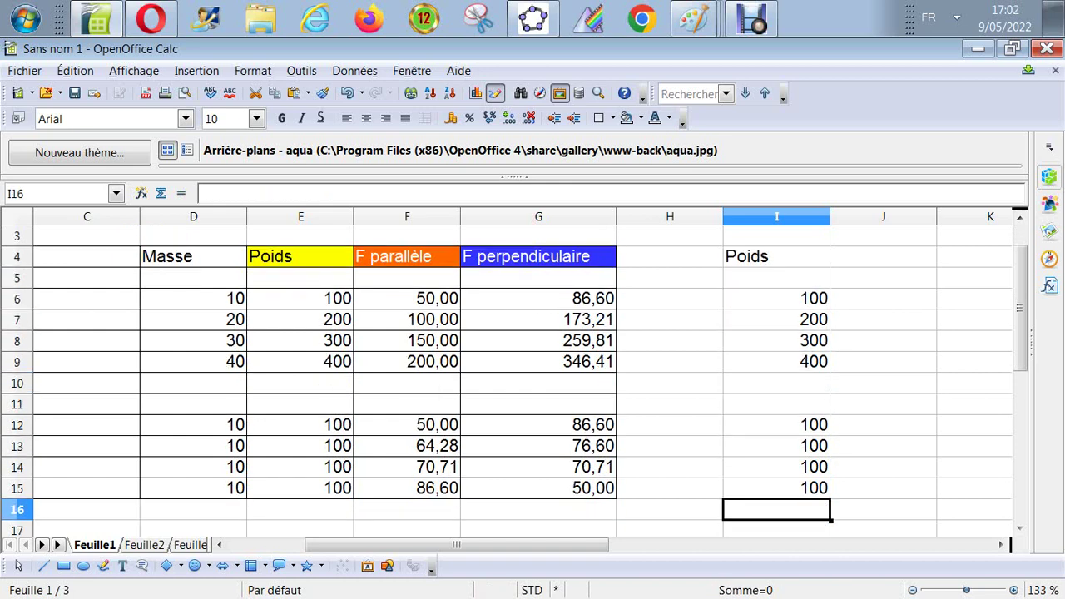
key(Left)
key(Left)
key(Left)
key(Left)
key(Left)
key(Left)
key(Left)
key(Left)
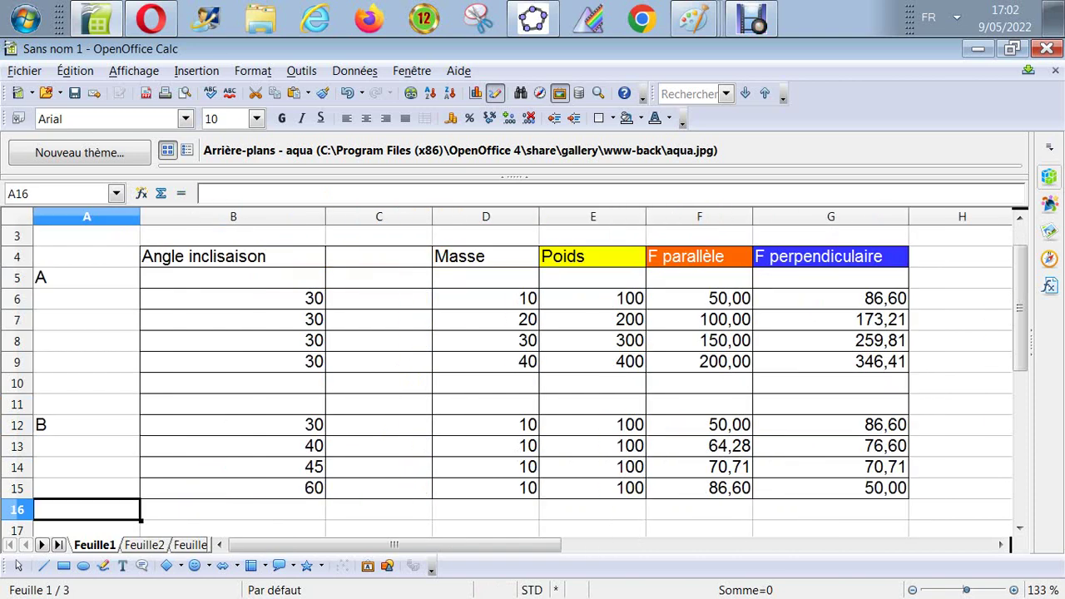
key(Right)
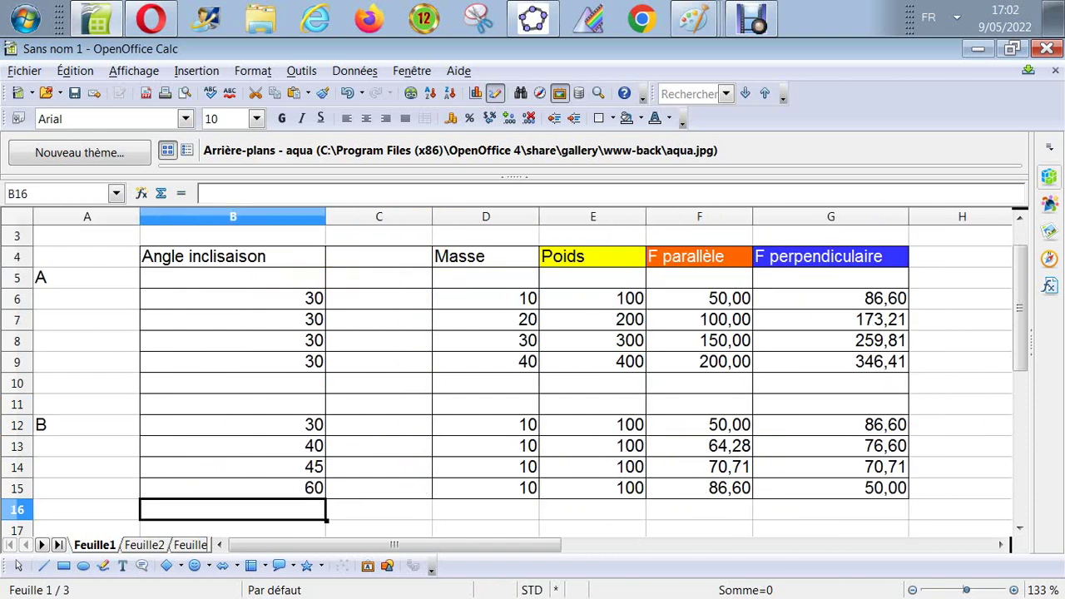
Narrow columns A, B and C so that the table through column I fits in view
drag(1019, 308, 1019, 284)
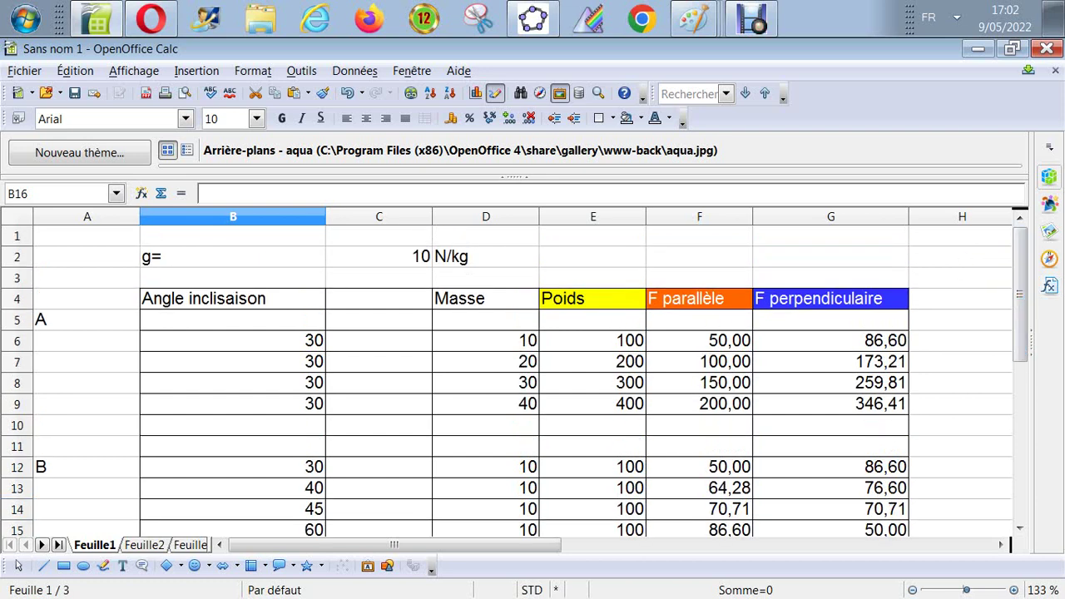
drag(140, 216, 89, 216)
drag(274, 217, 239, 216)
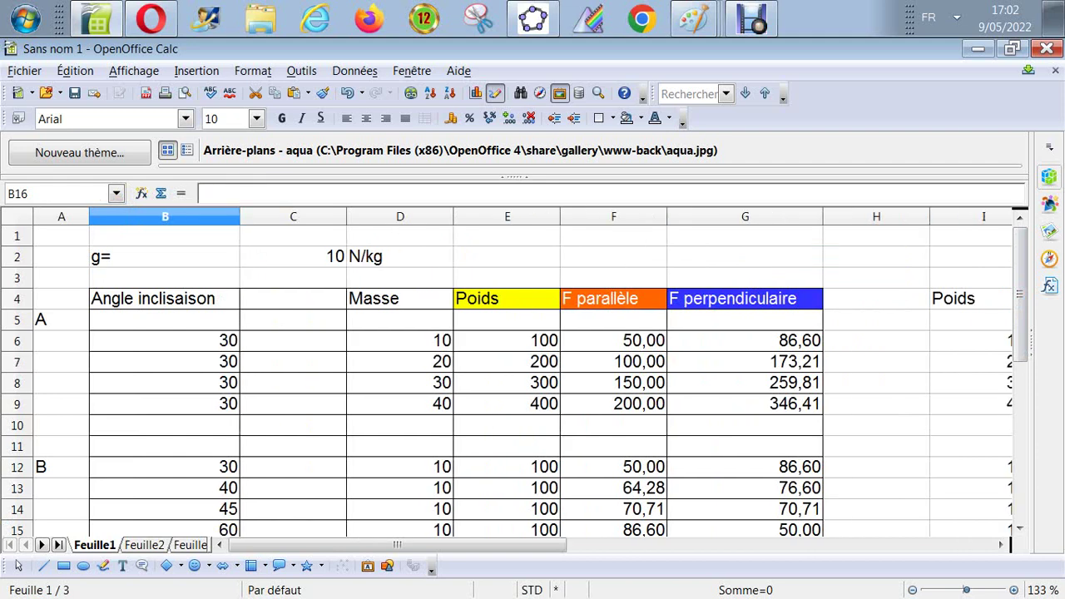
drag(347, 216, 307, 216)
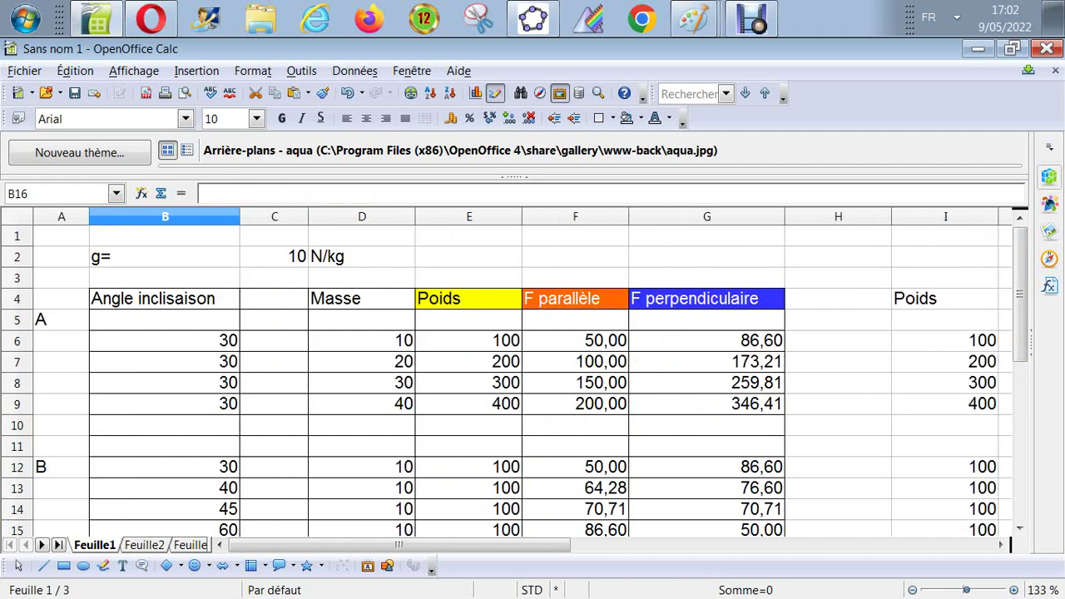
Enter the units degré under Angle inclisaison in B5 and kg under Masse in D5
click(164, 298)
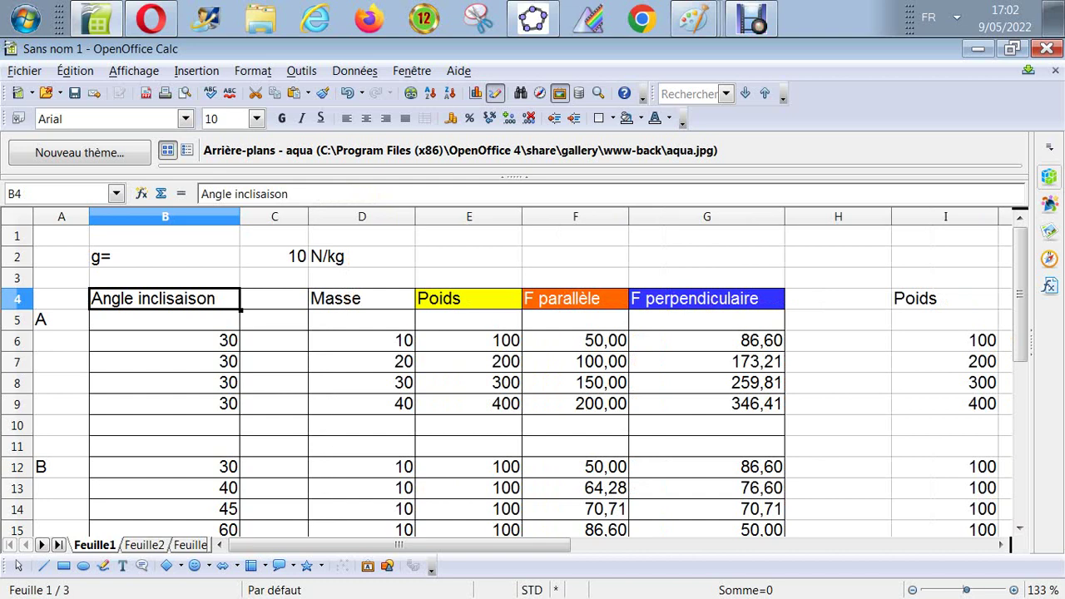
click(164, 319)
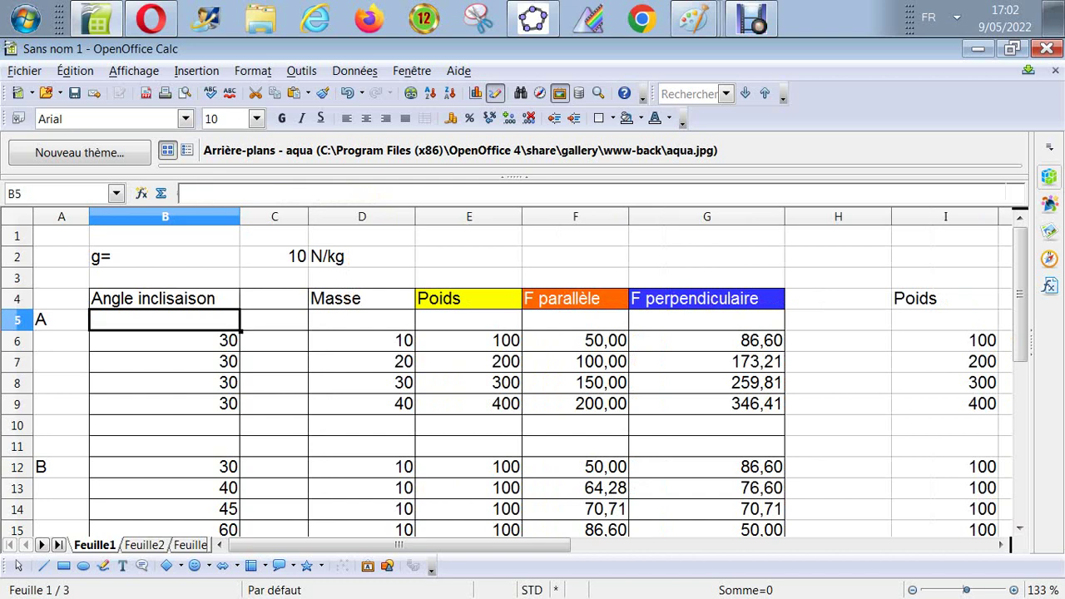
text(degré)
key(Return)
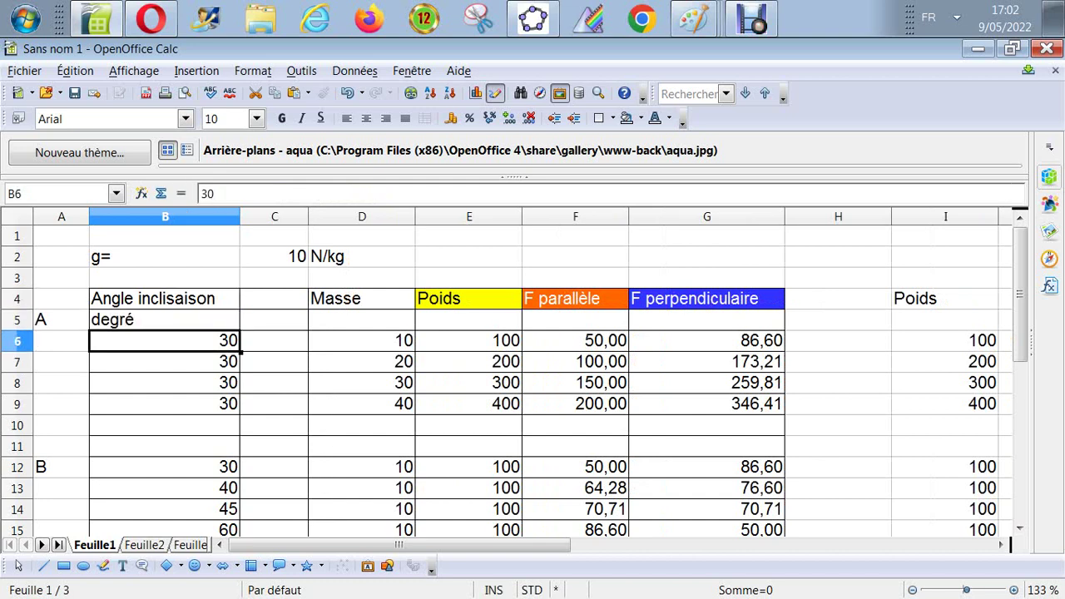
key(Up)
key(Right)
key(Right)
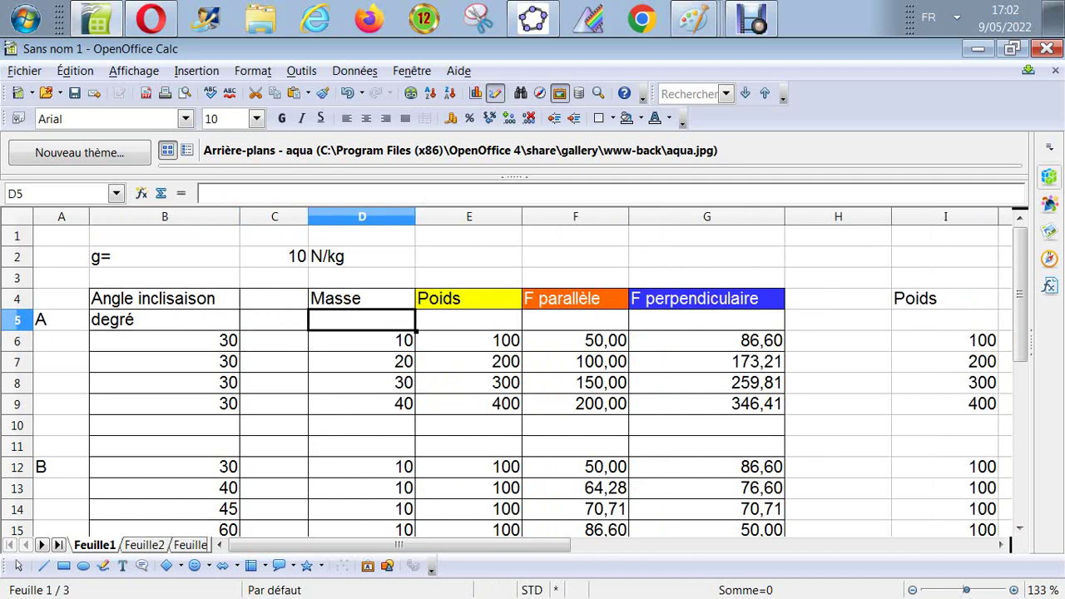
text(kg)
key(Return)
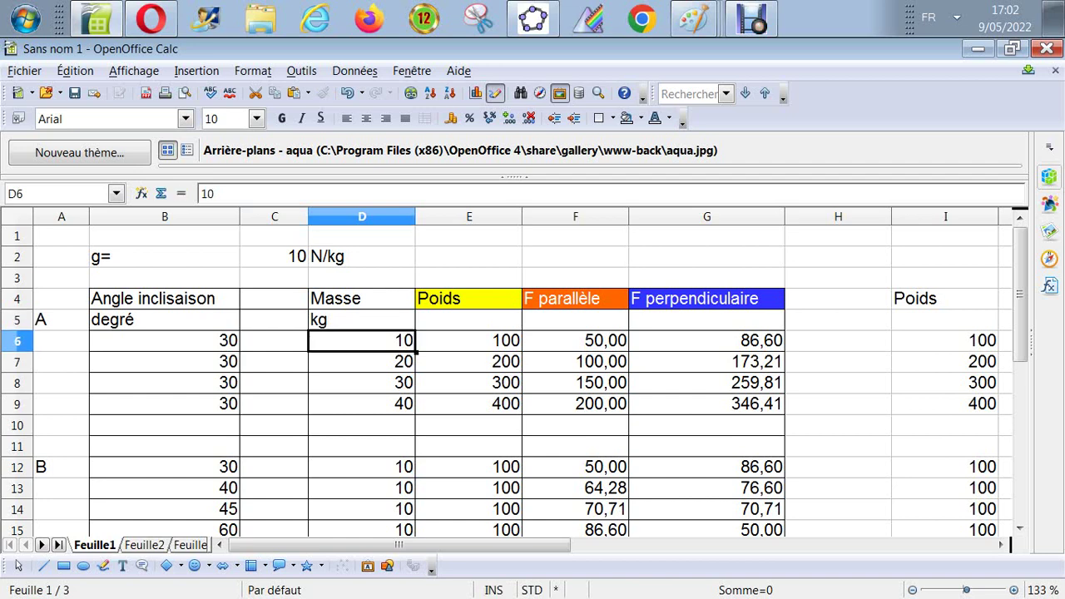
Enter the unit N in E5, F5 and G5 under the weight, parallel force and perpendicular force headings
click(361, 319)
click(468, 319)
text(N)
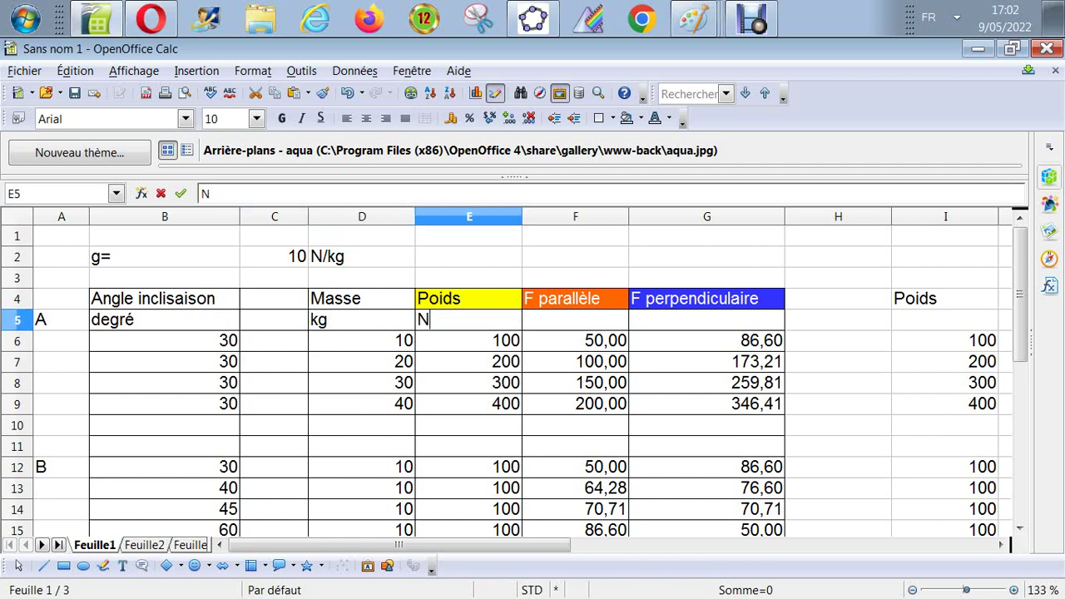
key(Return)
click(468, 361)
key(Up)
key(Up)
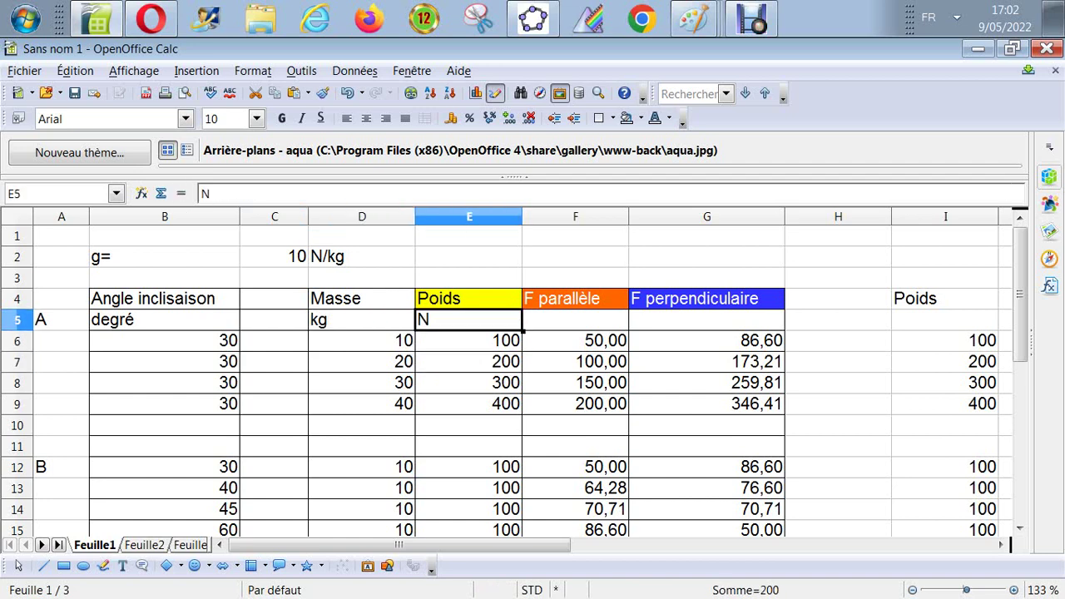
key(Right)
text(N)
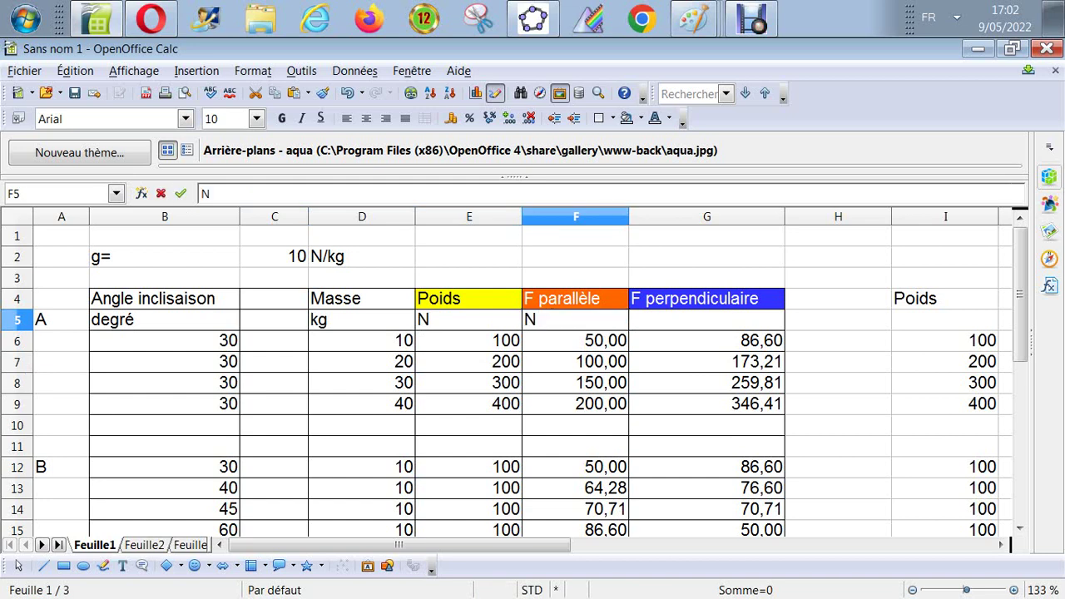
key(Right)
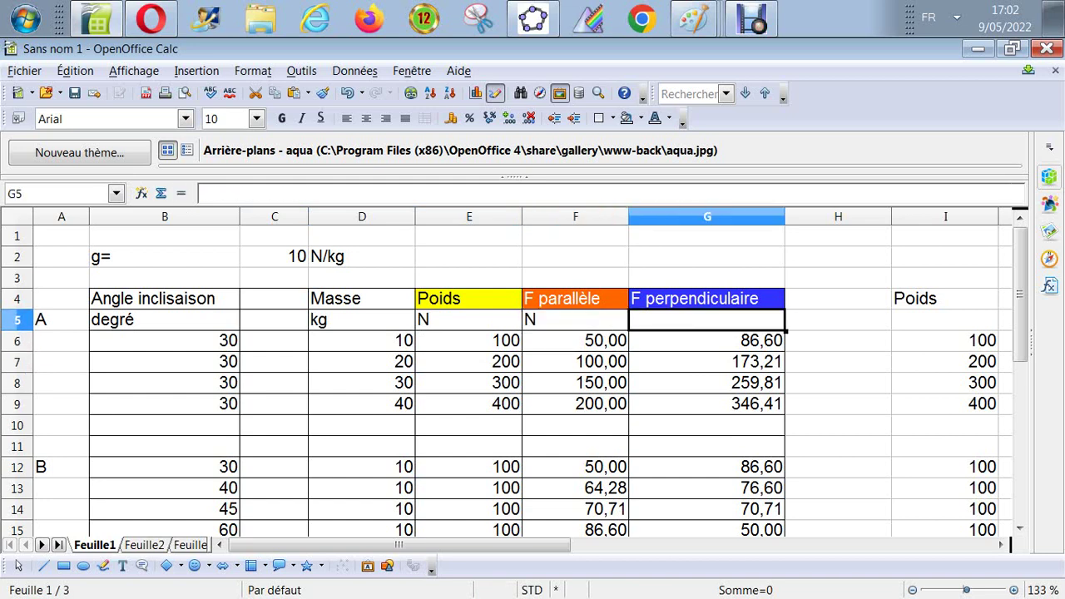
text(N)
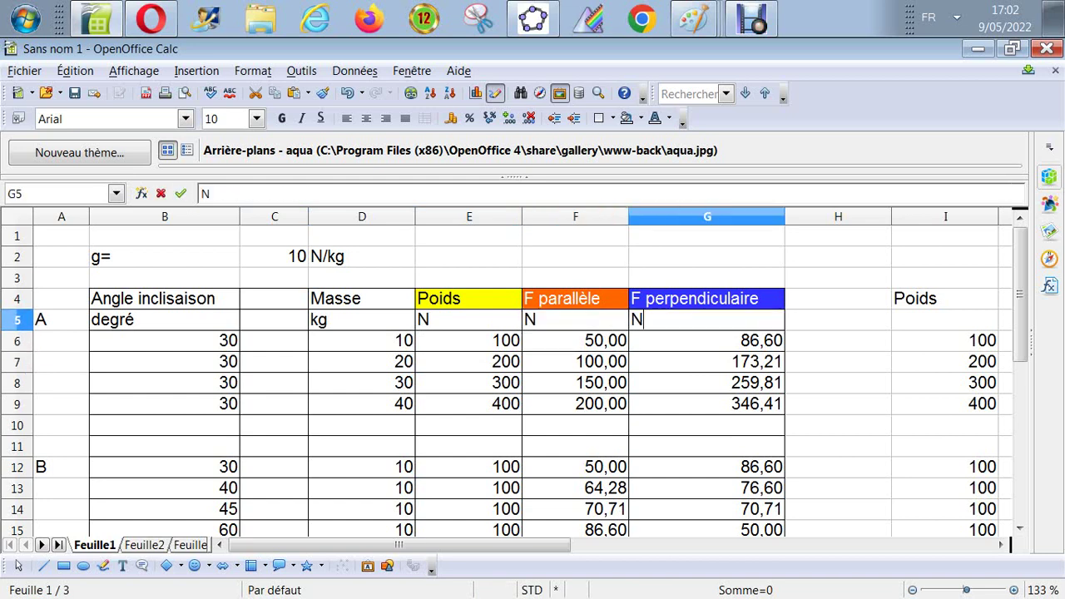
key(Return)
Enter the unit N in I5 under the recalculated Poids heading
key(Up)
key(Right)
key(Right)
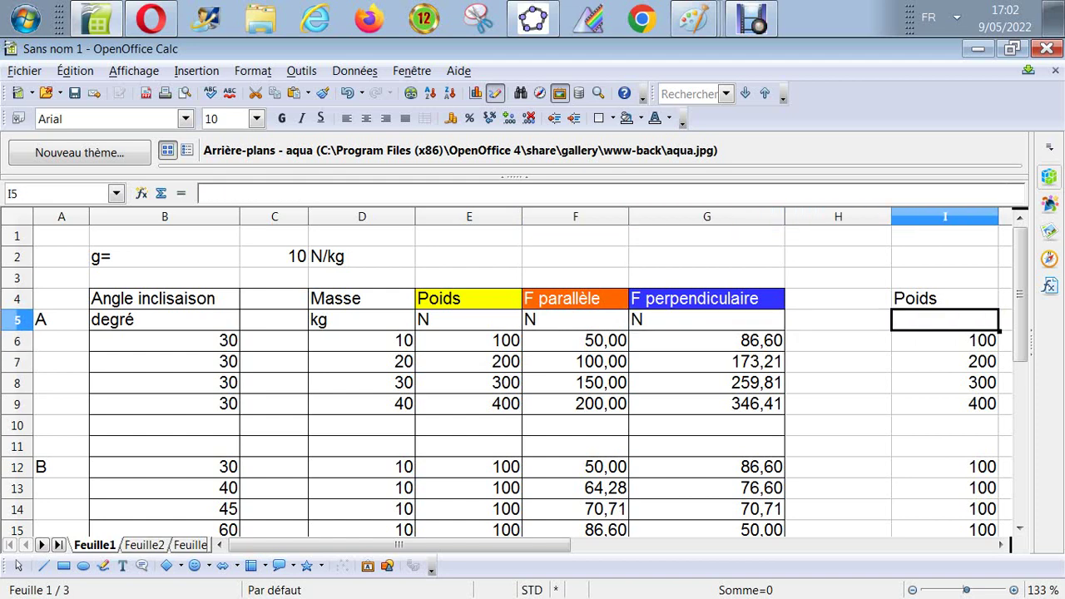
text(N)
key(Return)
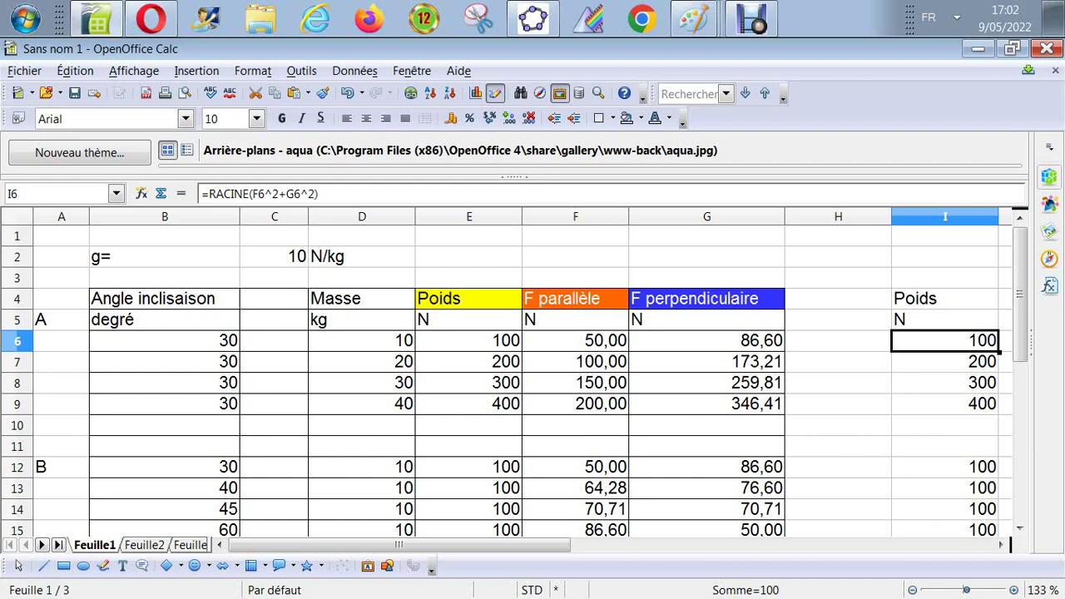
Delete the empty column H between the perpendicular force and the recalculated weight
right_click(848, 217)
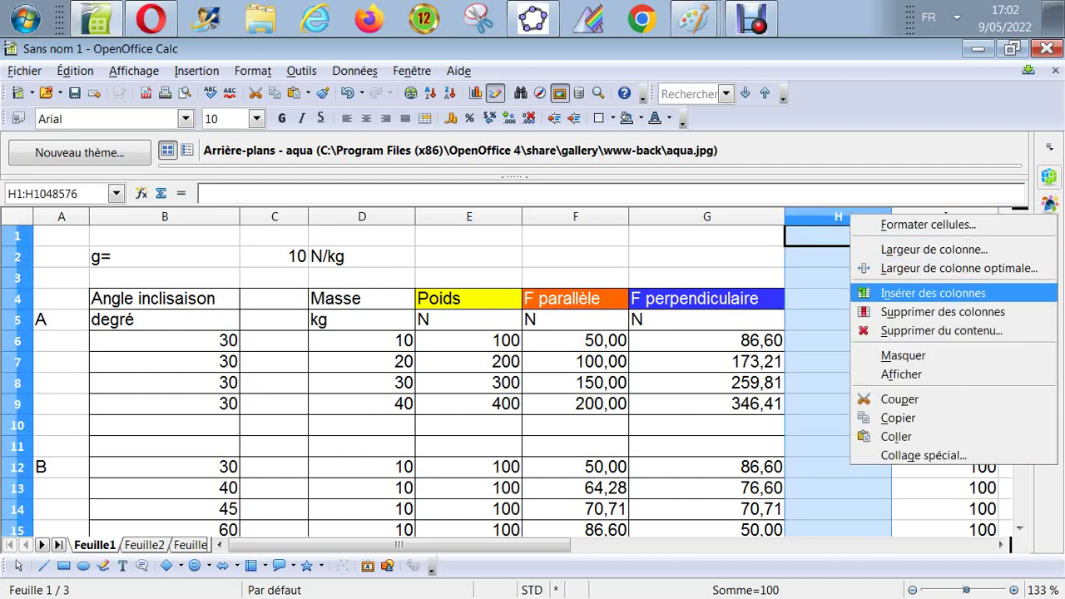
click(942, 312)
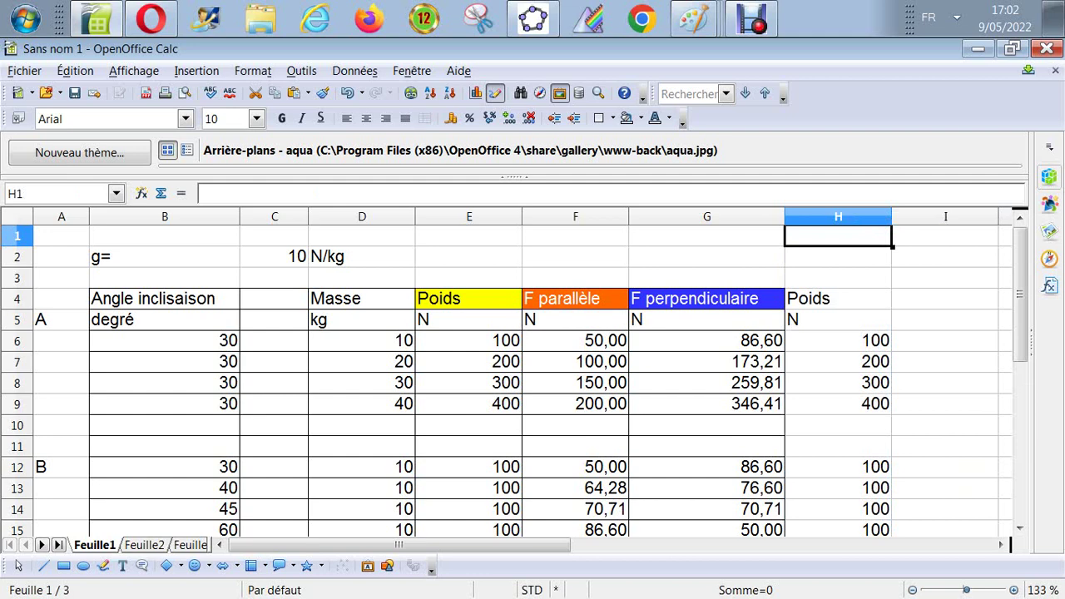
key(Left)
key(Left)
key(Left)
key(Left)
key(Left)
key(Left)
key(Left)
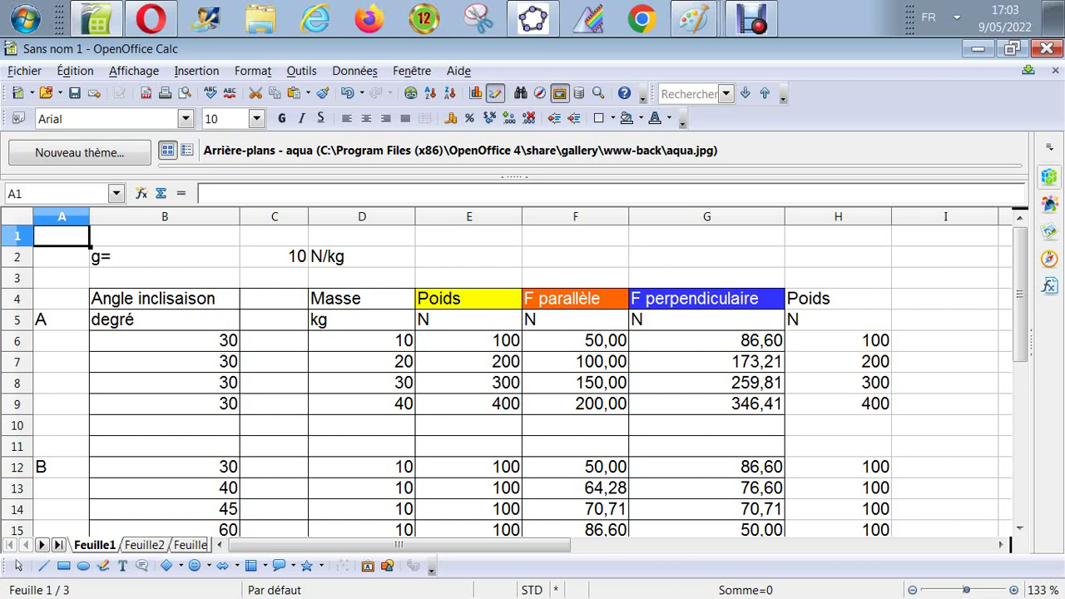
click(945, 278)
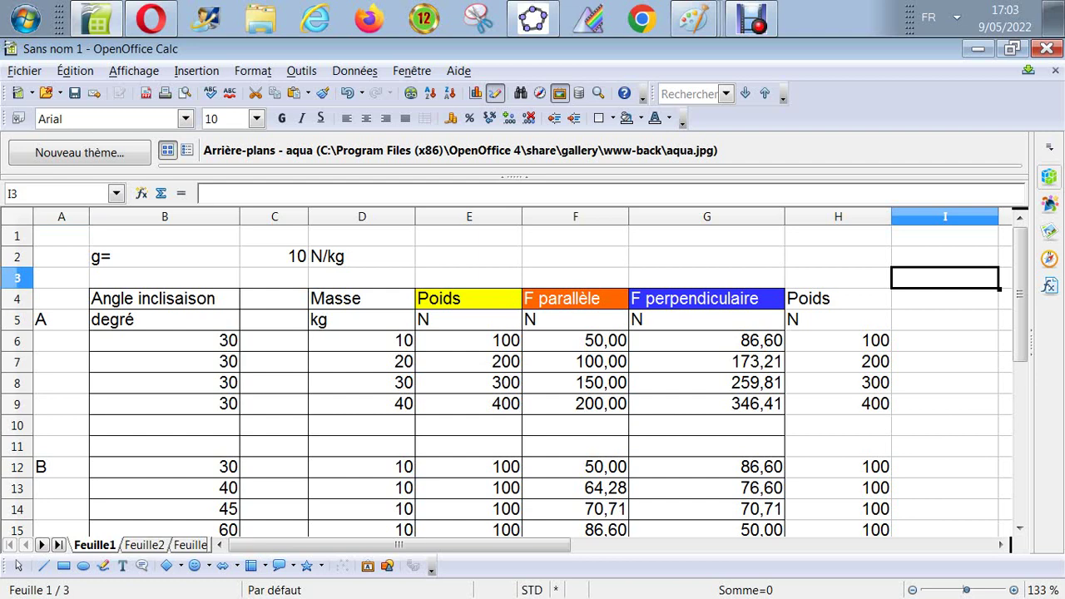
key(Left)
key(Left)
key(Left)
key(Left)
key(Left)
key(Left)
key(Left)
key(Left)
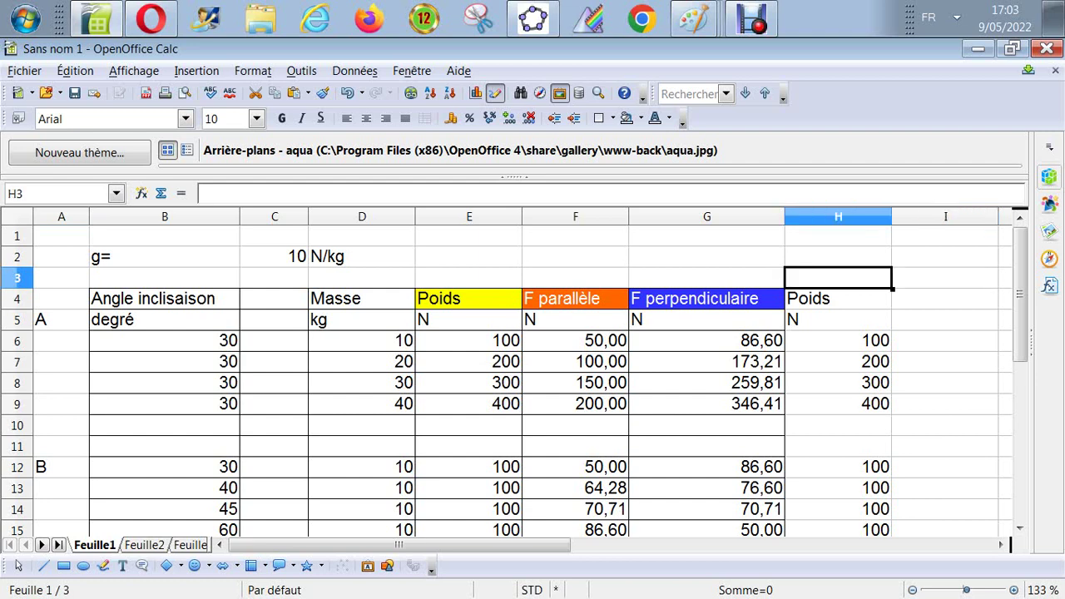
Look over the results of both series A and B down to row 15 and return to cell A1
key(Down)
key(Down)
key(Down)
key(Down)
key(Down)
key(Down)
key(Down)
key(Down)
key(Down)
key(Down)
key(Down)
key(Down)
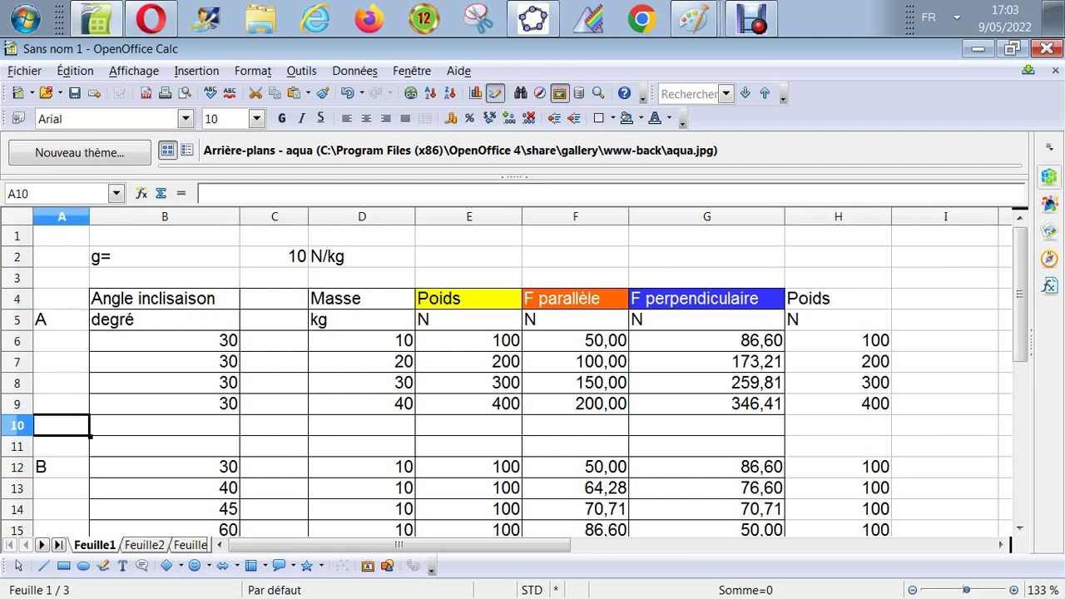
key(Down)
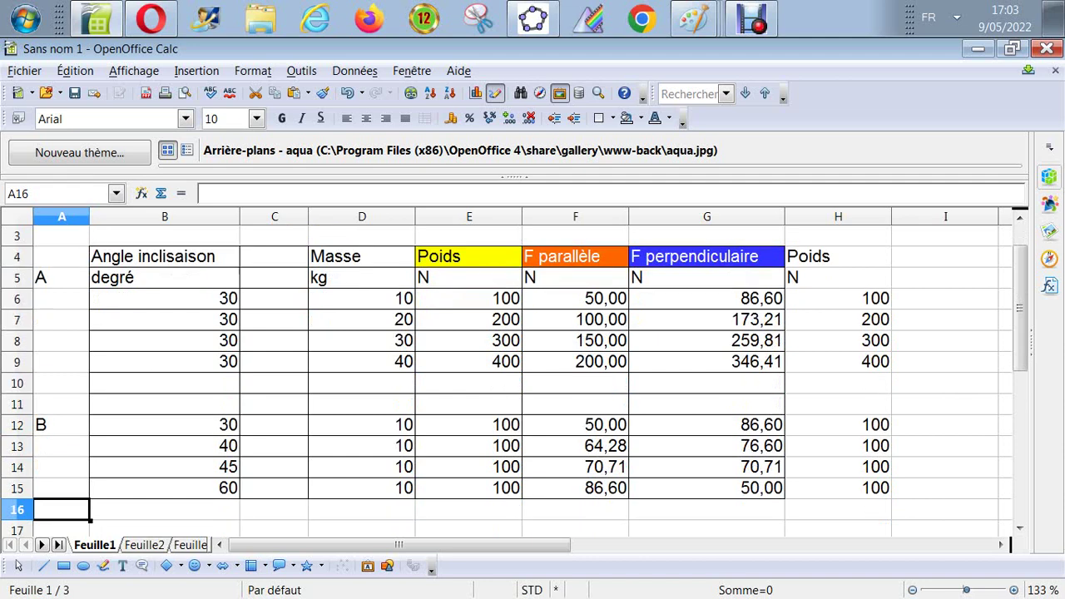
key(Up)
key(Up)
key(Up)
key(Up)
key(Up)
key(Up)
key(Up)
key(Up)
key(Up)
key(Up)
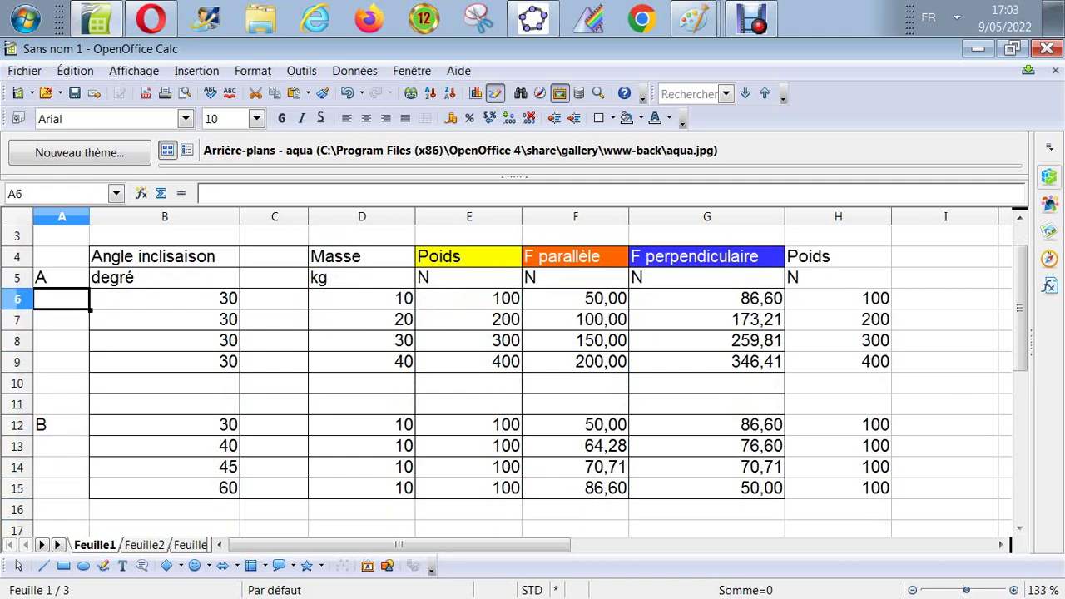
key(Up)
key(Up)
key(Up)
key(Up)
key(Up)
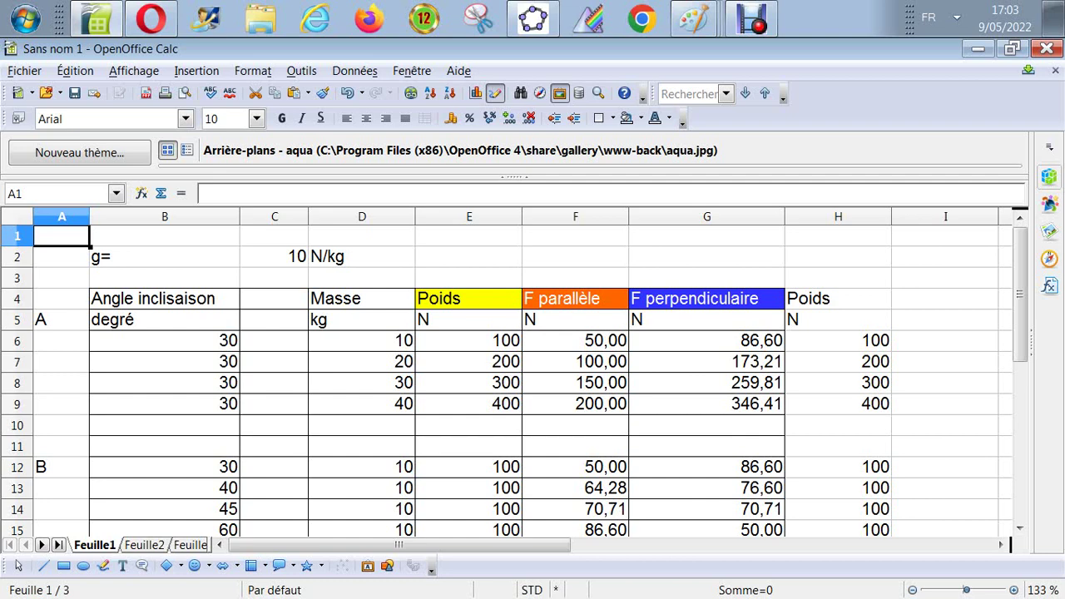
Narrow the columns for mass, weight, parallel force, perpendicular force and recalculated weight, plus the empty column C
drag(415, 217, 388, 216)
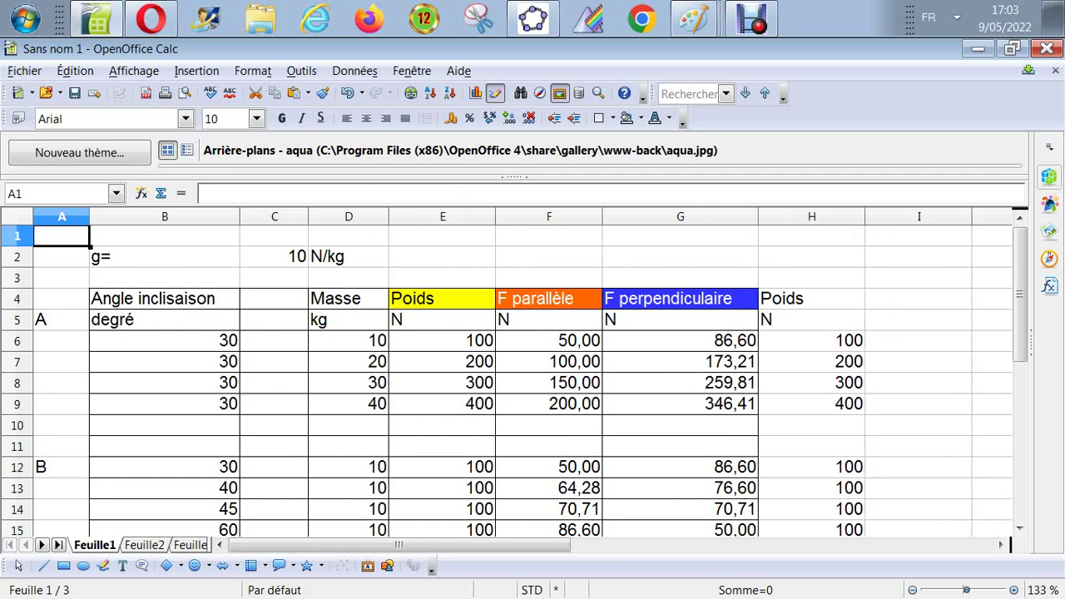
drag(549, 216, 462, 216)
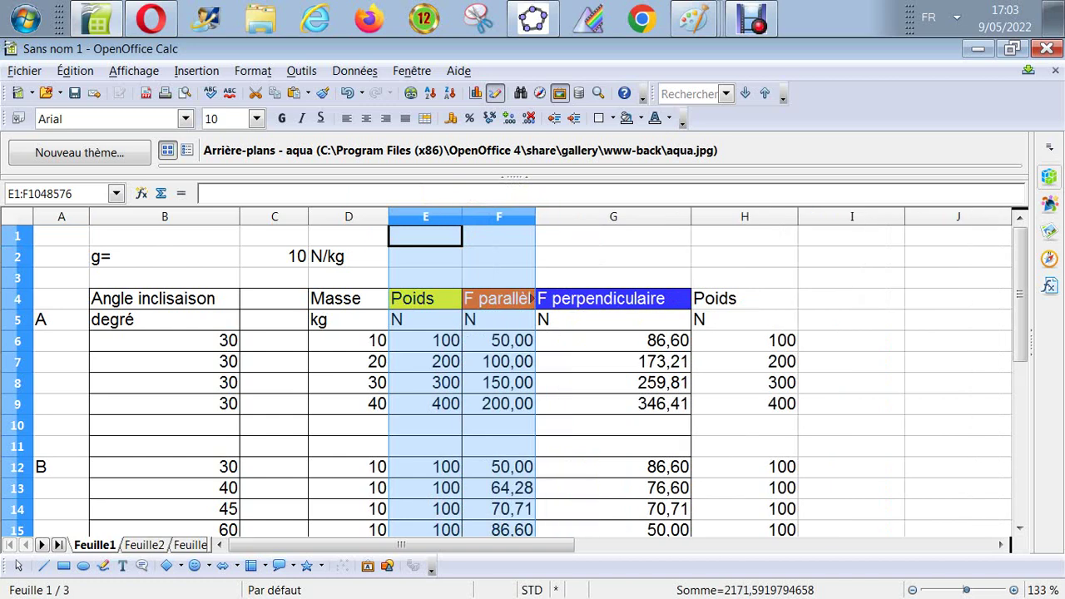
drag(691, 217, 605, 216)
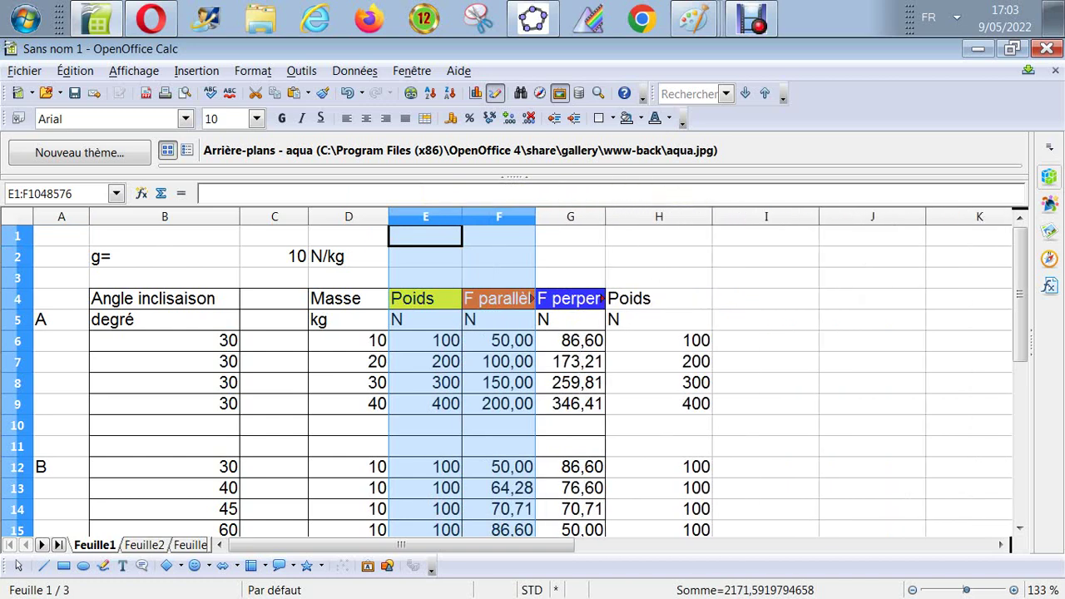
click(724, 216)
drag(712, 216, 664, 216)
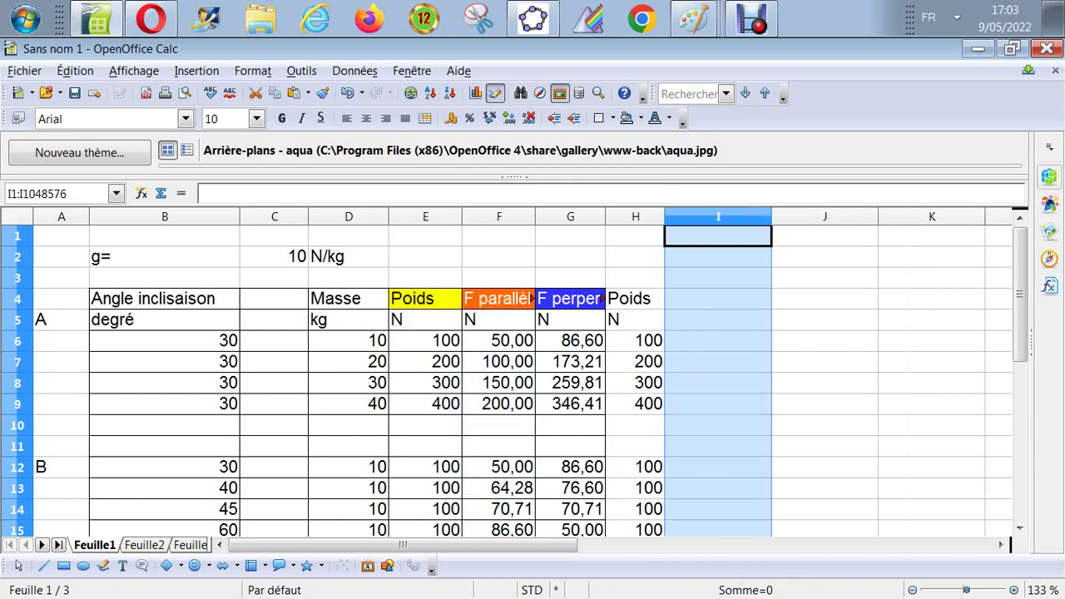
click(824, 340)
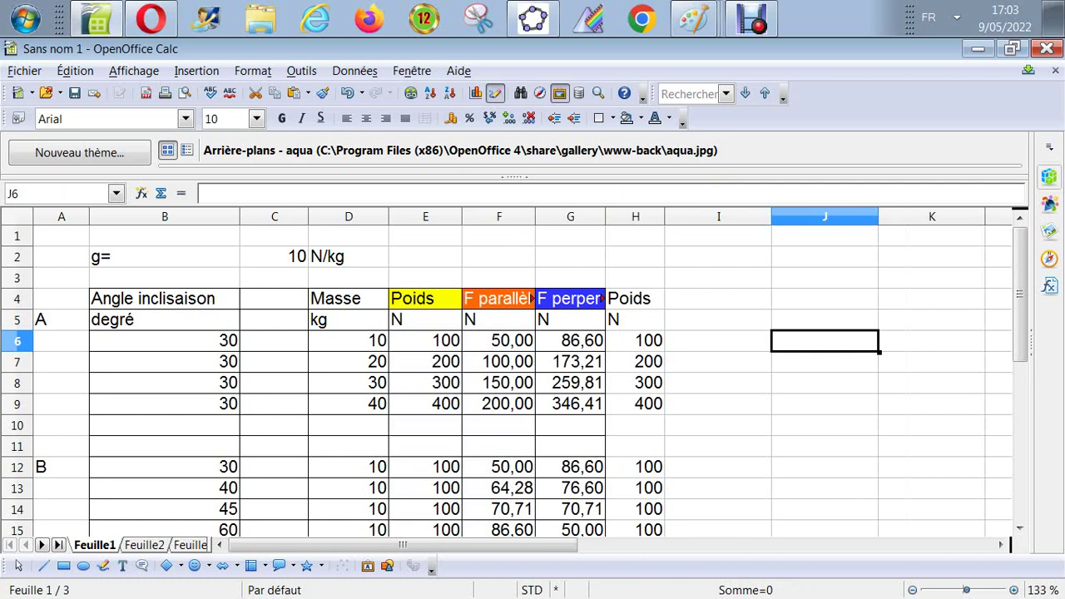
drag(308, 216, 296, 217)
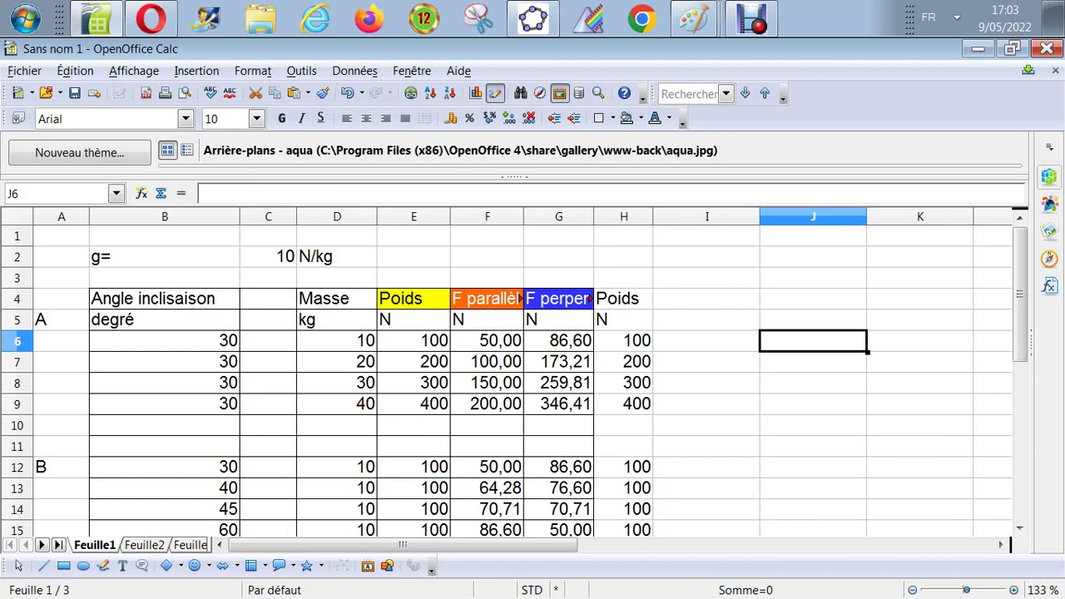
Move the g value 10 from C2 to I2, keeping the weight formulas linked to it
click(268, 256)
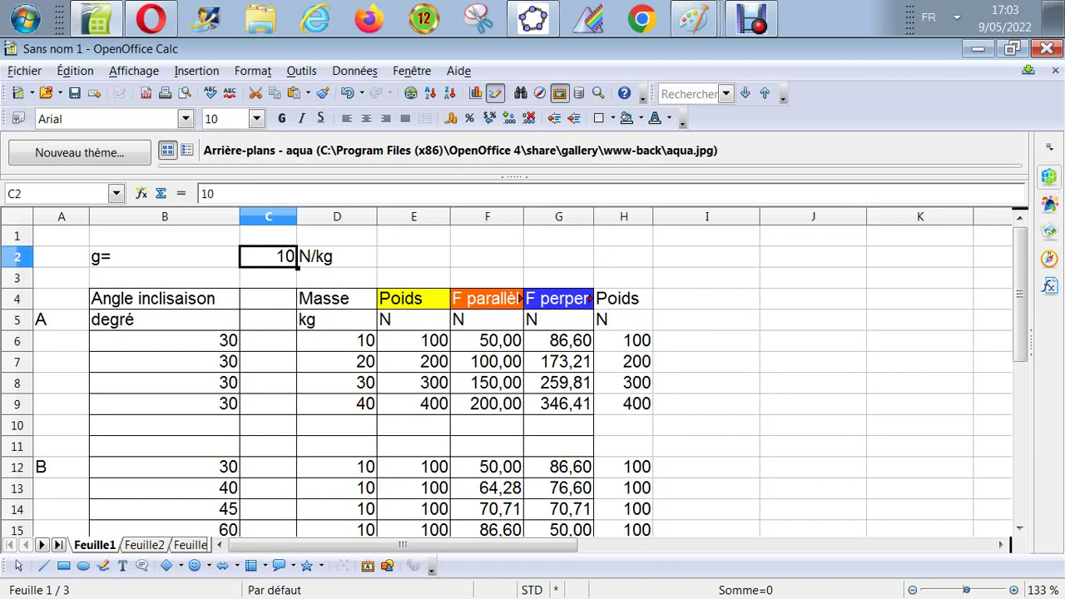
key(Delete)
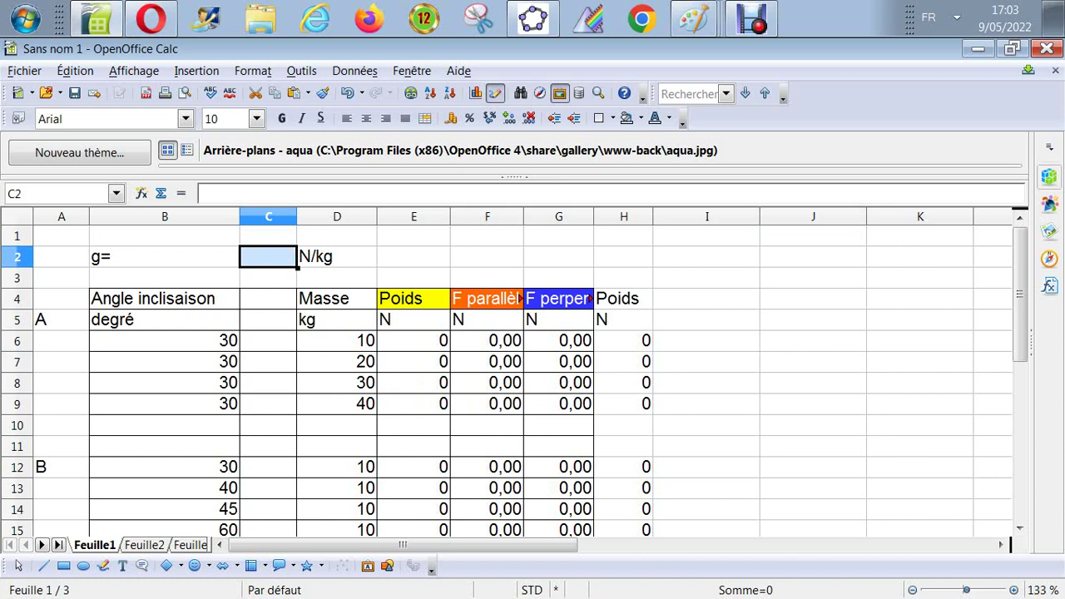
click(706, 256)
text(10)
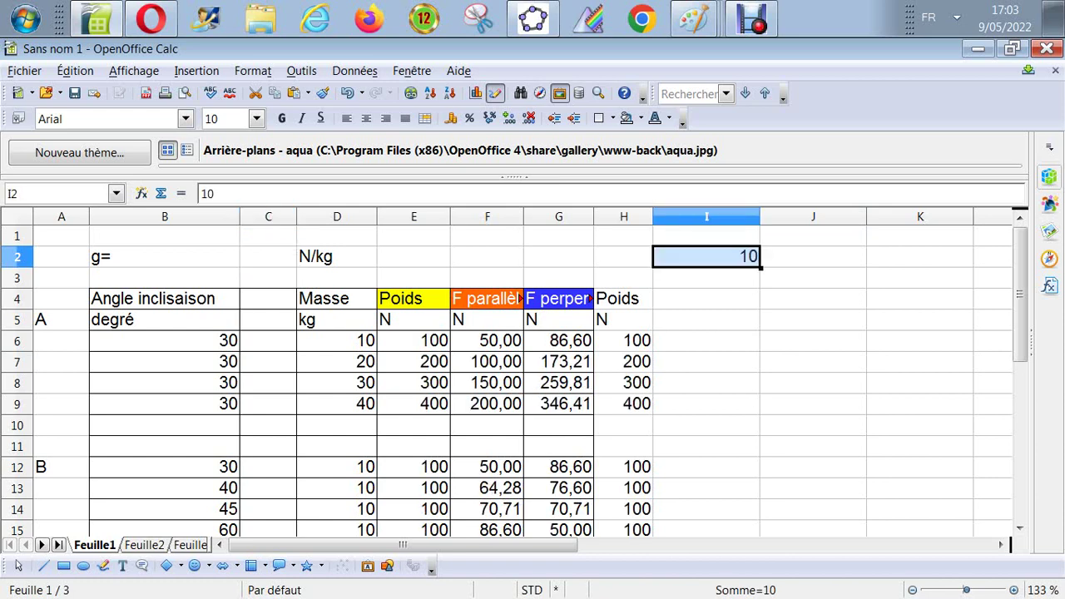
click(812, 256)
click(706, 257)
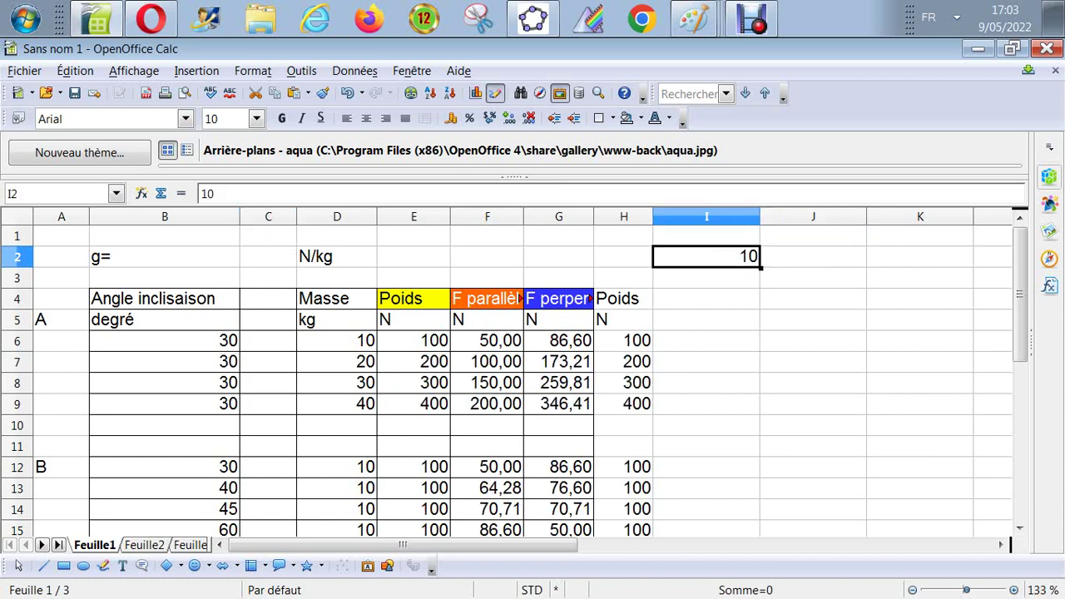
Enter the unit N/kg in J2 and the label g= in H2 around the moved value
click(812, 256)
text(N/kg)
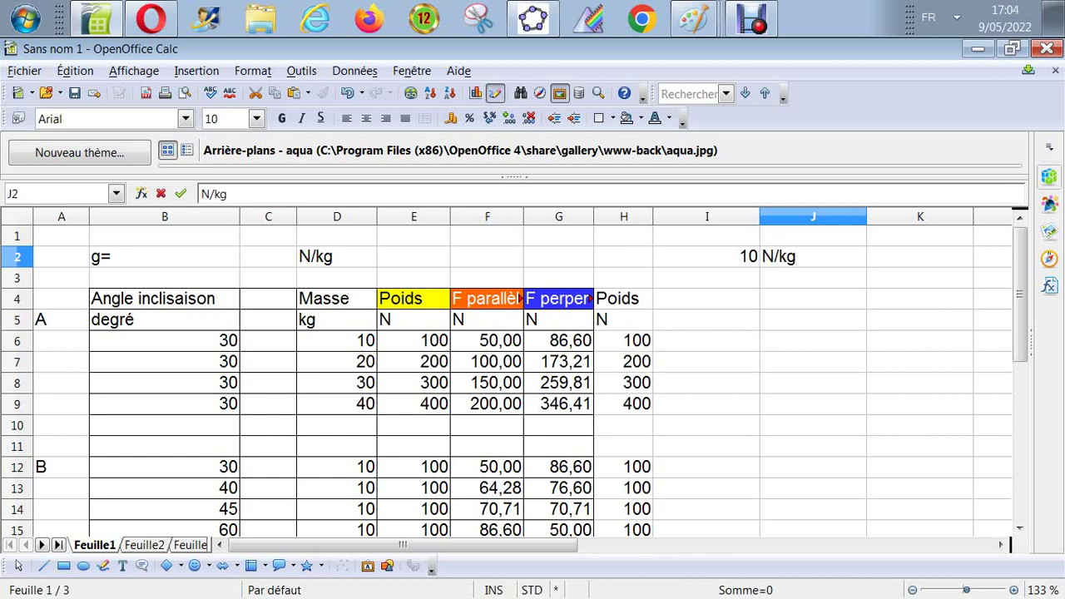
key(Return)
key(Left)
key(Up)
key(Left)
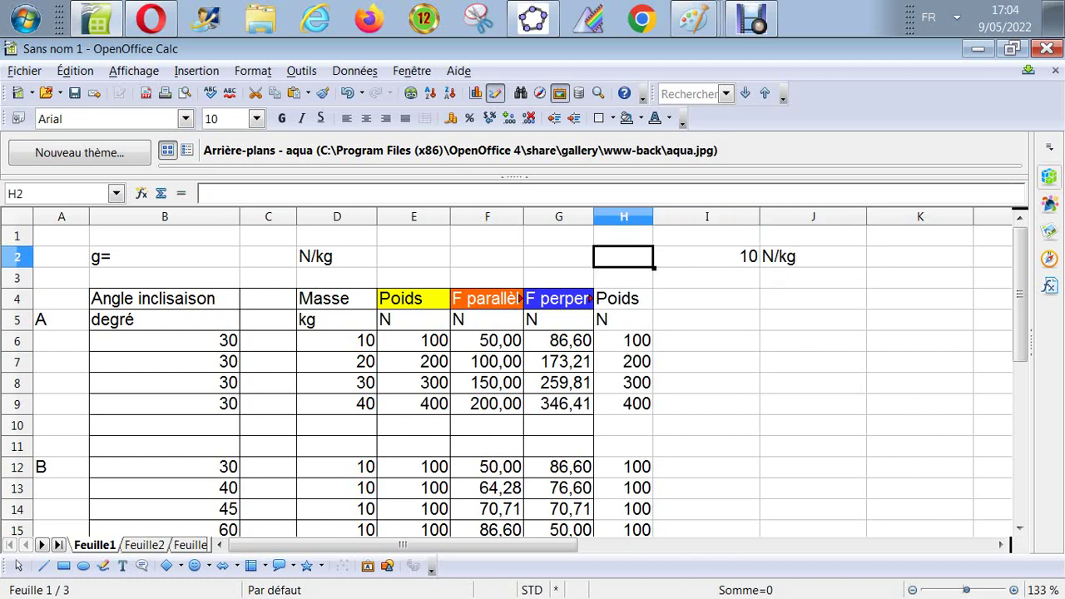
text(g=)
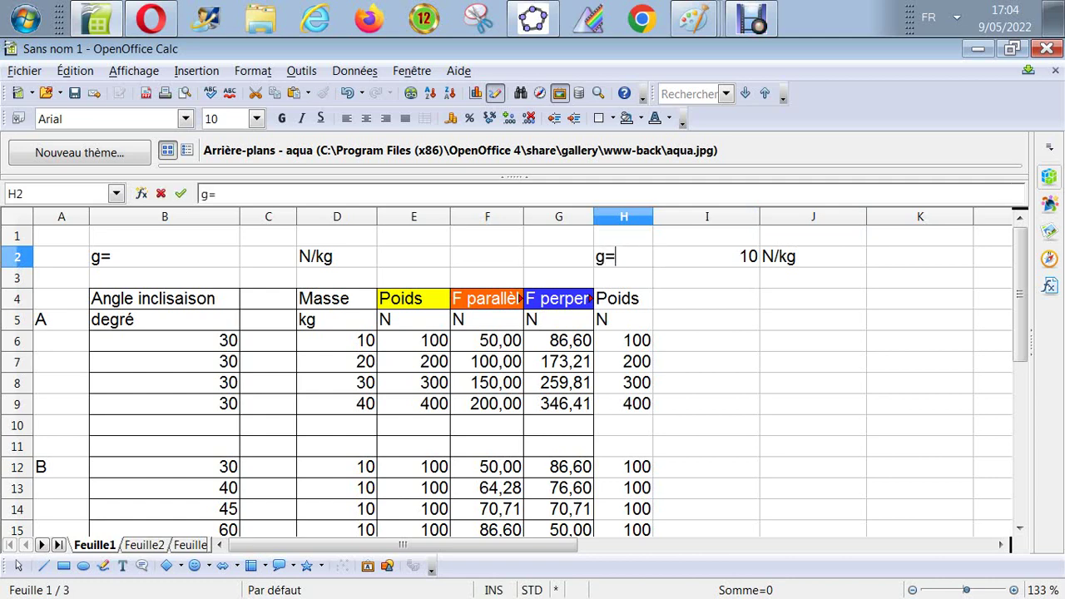
key(Return)
Clear the old unit N/kg from D2 and the old label g= from B2
key(Left)
key(Left)
key(Left)
key(Left)
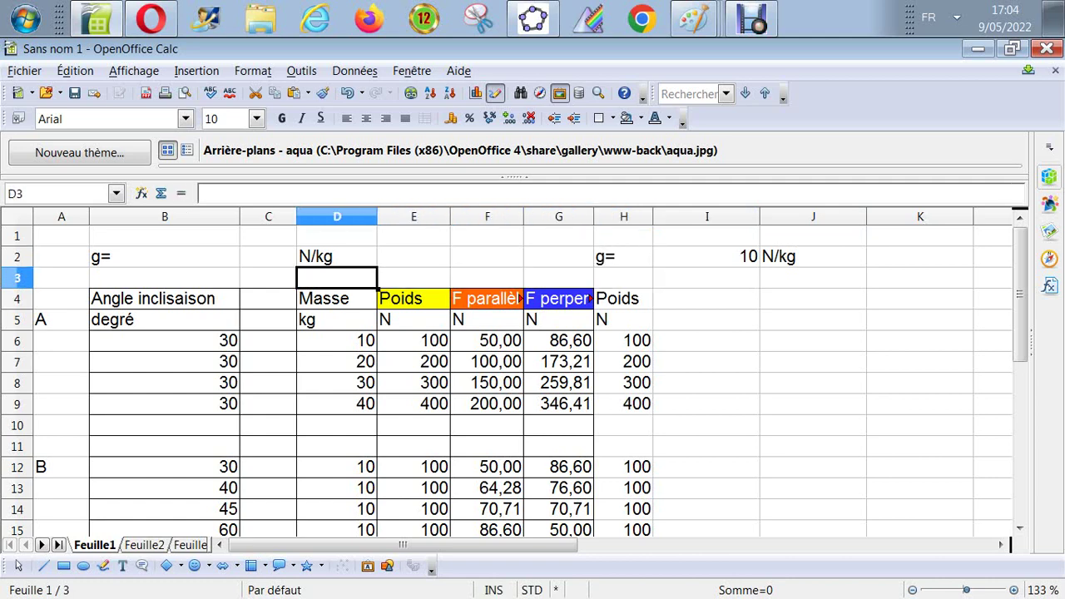
key(Up)
key(Delete)
key(Return)
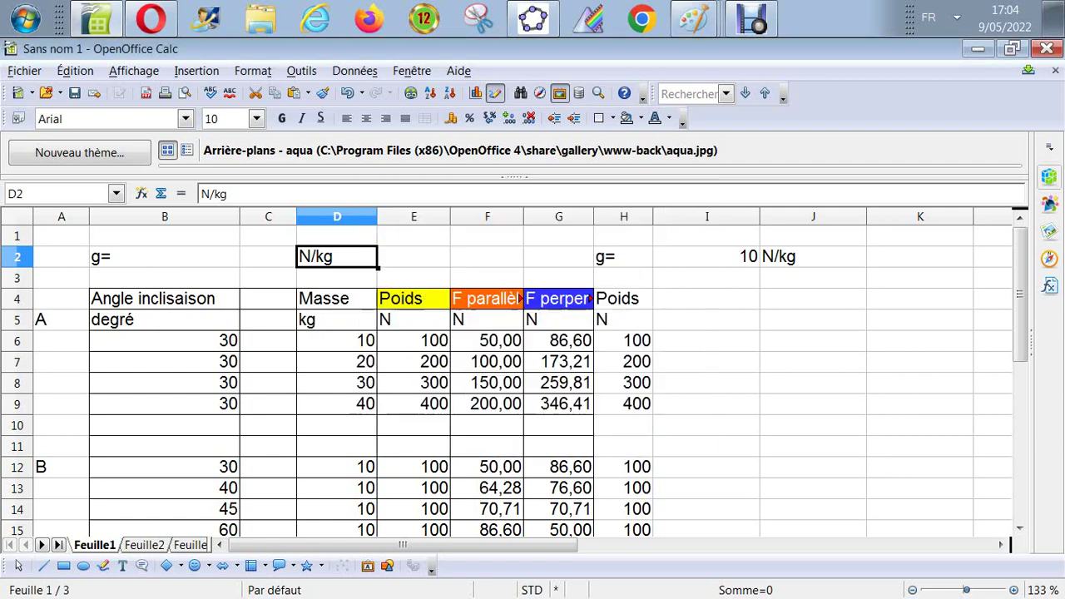
key(Left)
key(Left)
key(Left)
key(Right)
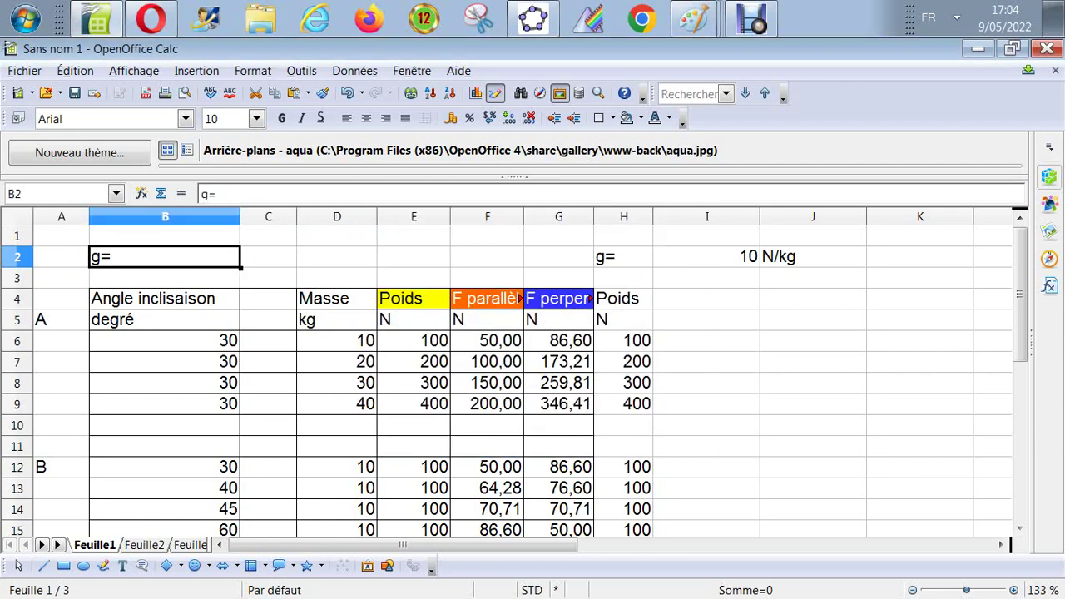
key(Delete)
key(Return)
Delete the empty column C between the angle and the mass, and narrow the Masse column
click(274, 216)
right_click(277, 216)
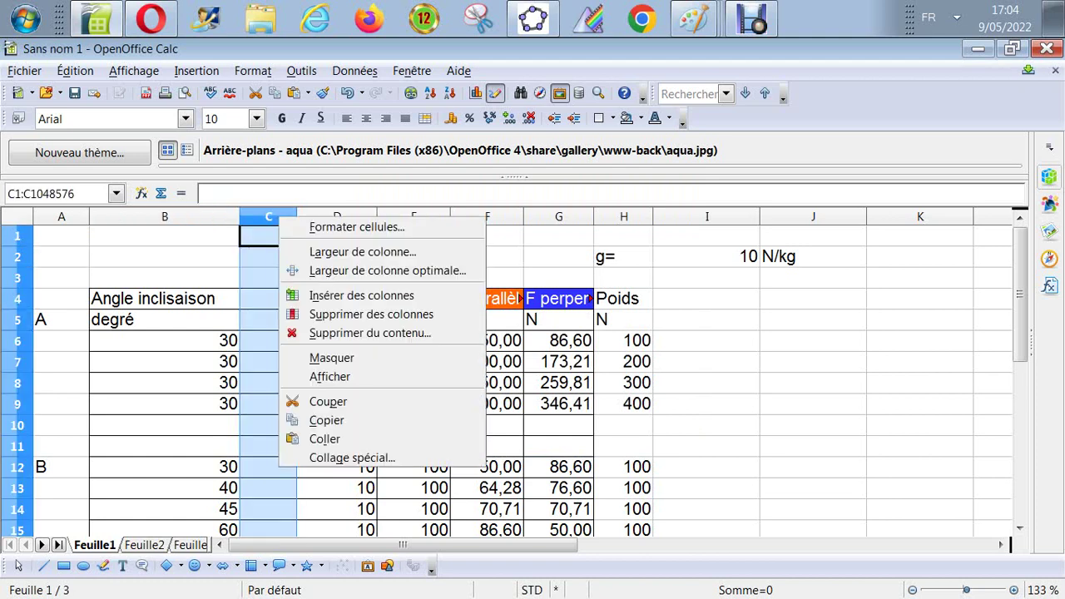
click(371, 314)
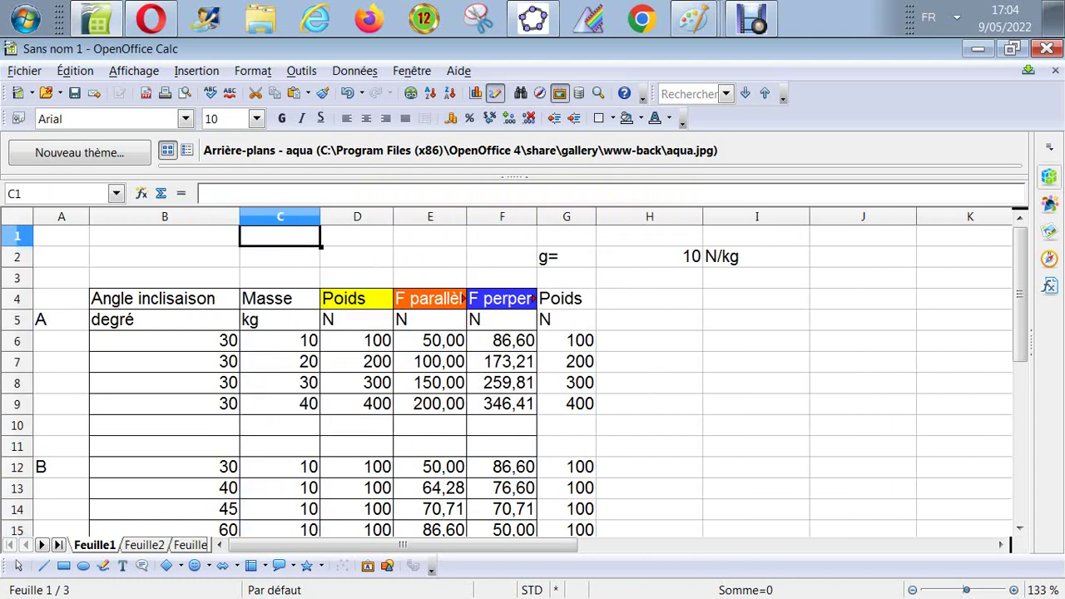
drag(319, 216, 301, 217)
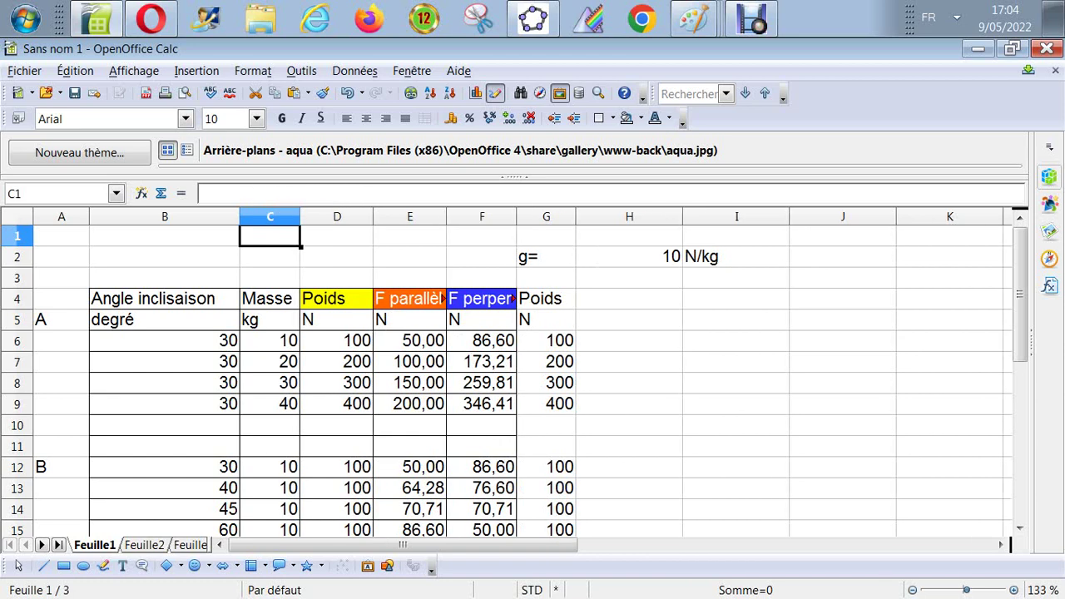
Apply full inner and outer borders to the recalculated weight column, cells G4:G15
mouse_move(546, 298)
mouse_down()
mouse_move(545, 499)
mouse_move(546, 278)
mouse_up()
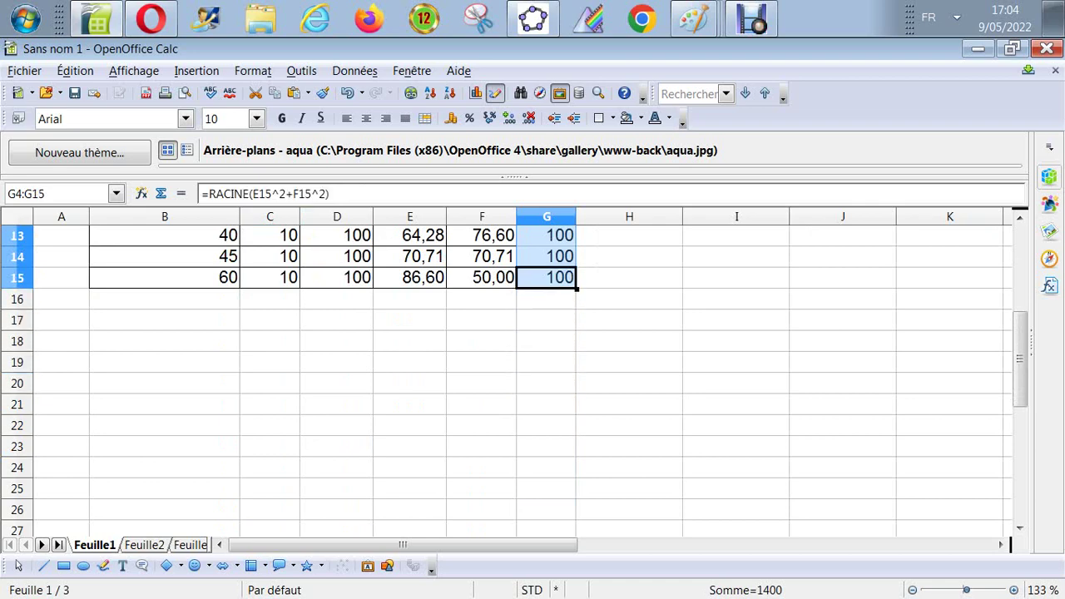
click(613, 118)
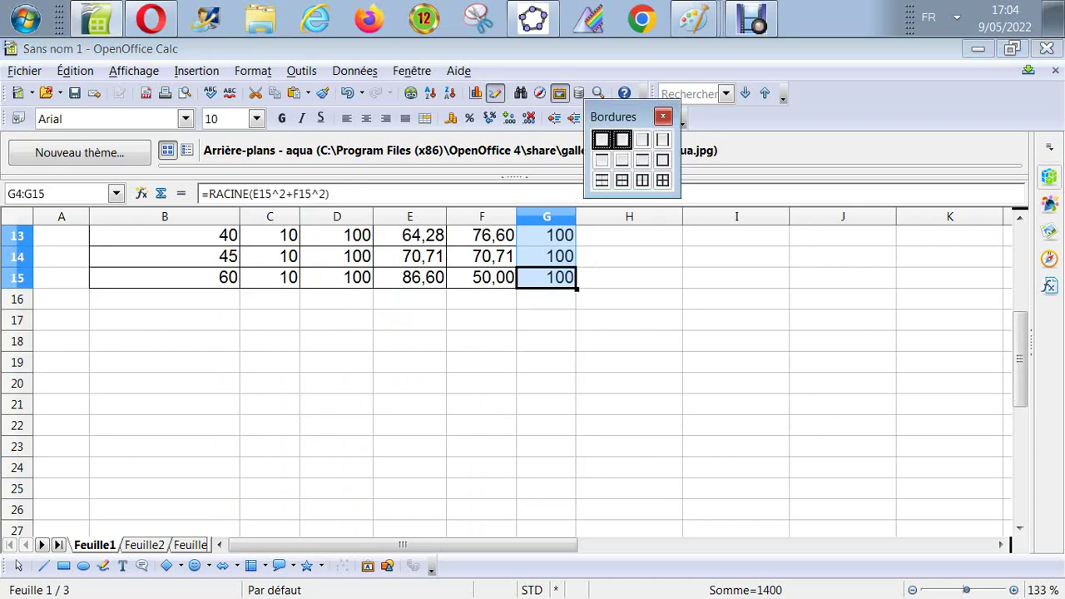
click(662, 179)
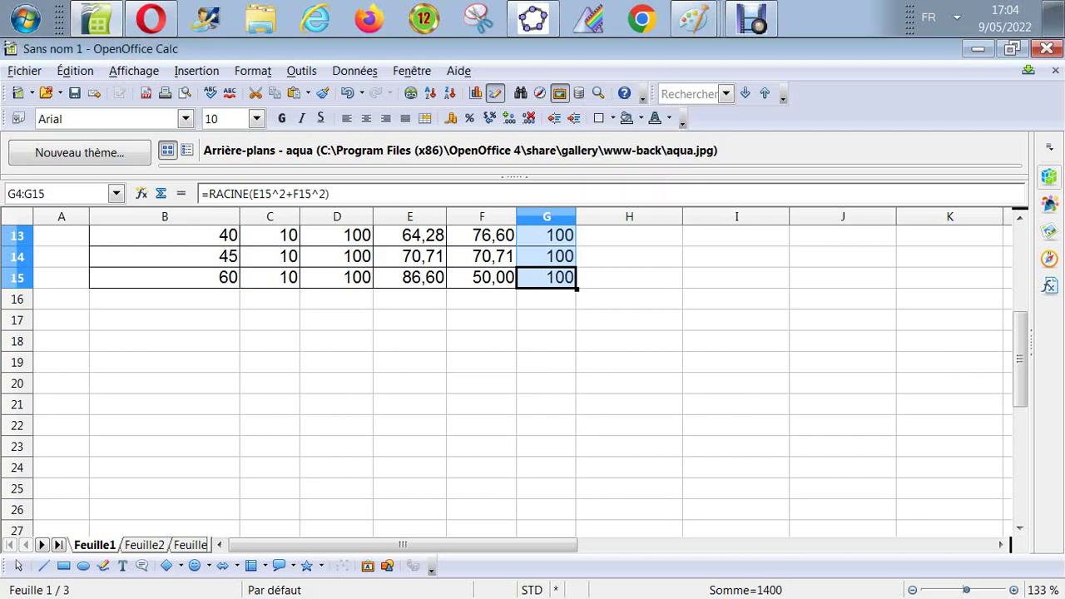
double_click(736, 319)
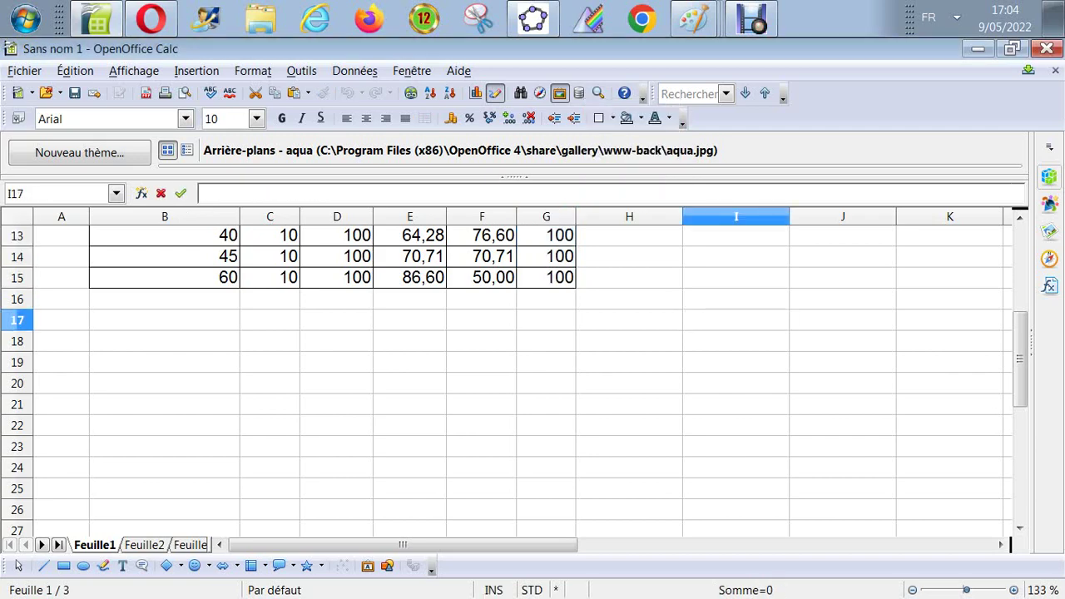
Fill the empty separator rows between series A and B, cells B10:G11, with an orange background
drag(1019, 358, 1019, 285)
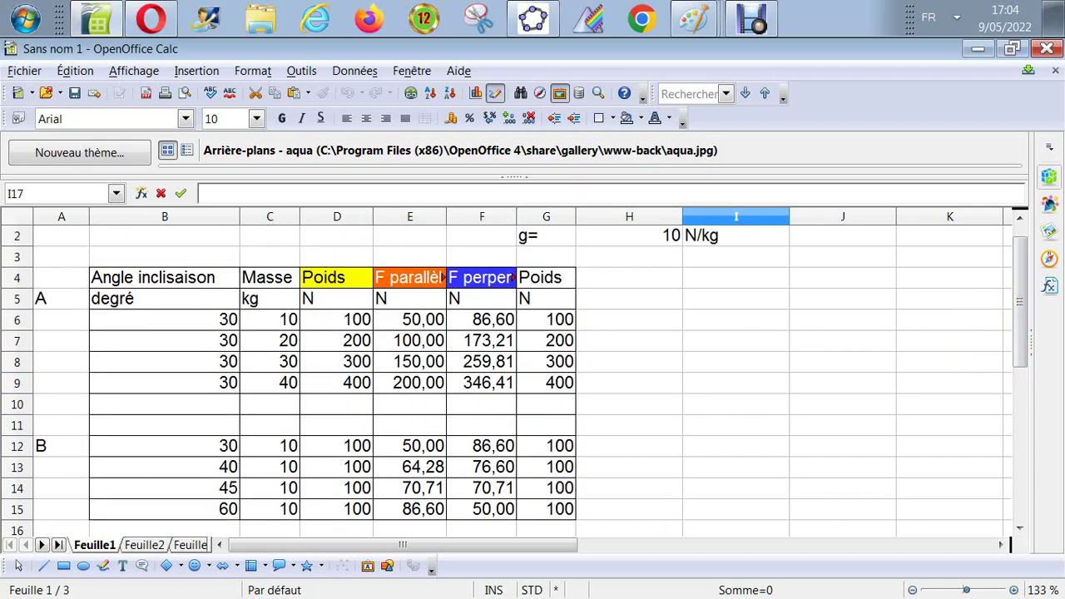
drag(165, 403, 546, 424)
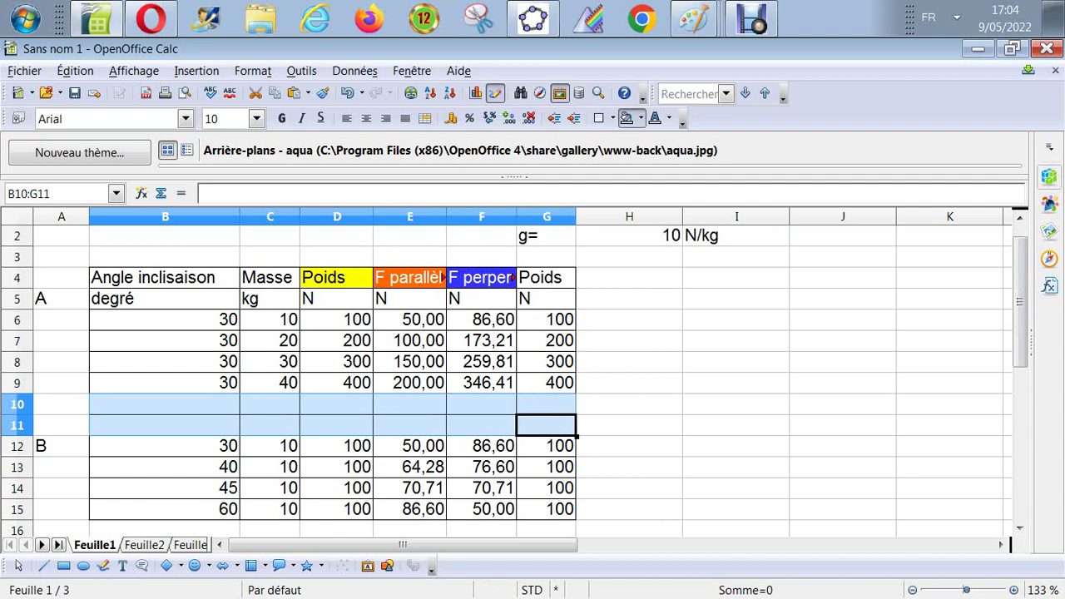
click(637, 119)
click(644, 205)
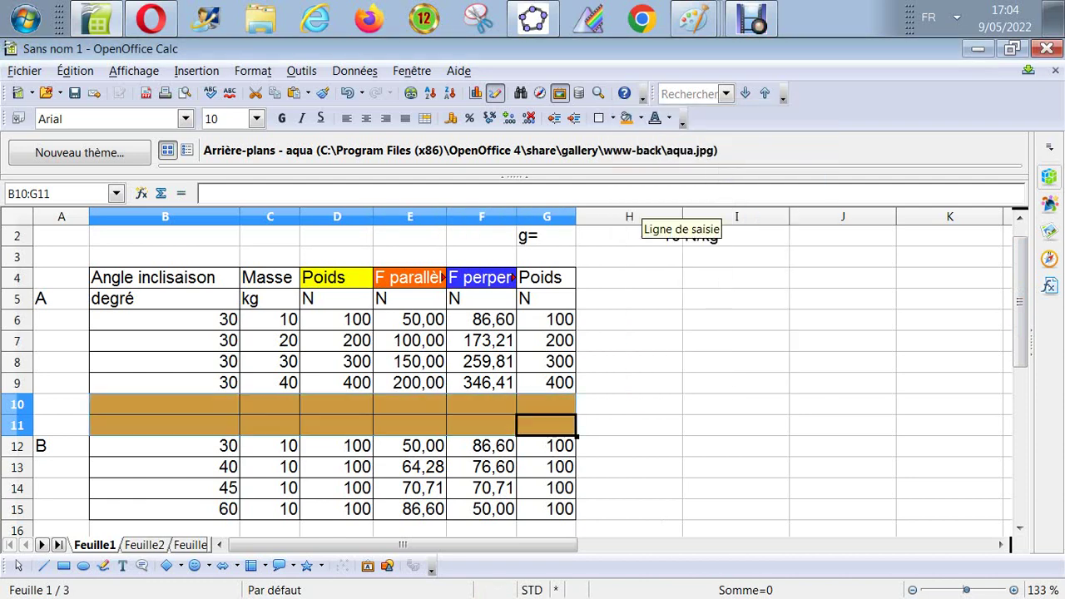
click(732, 236)
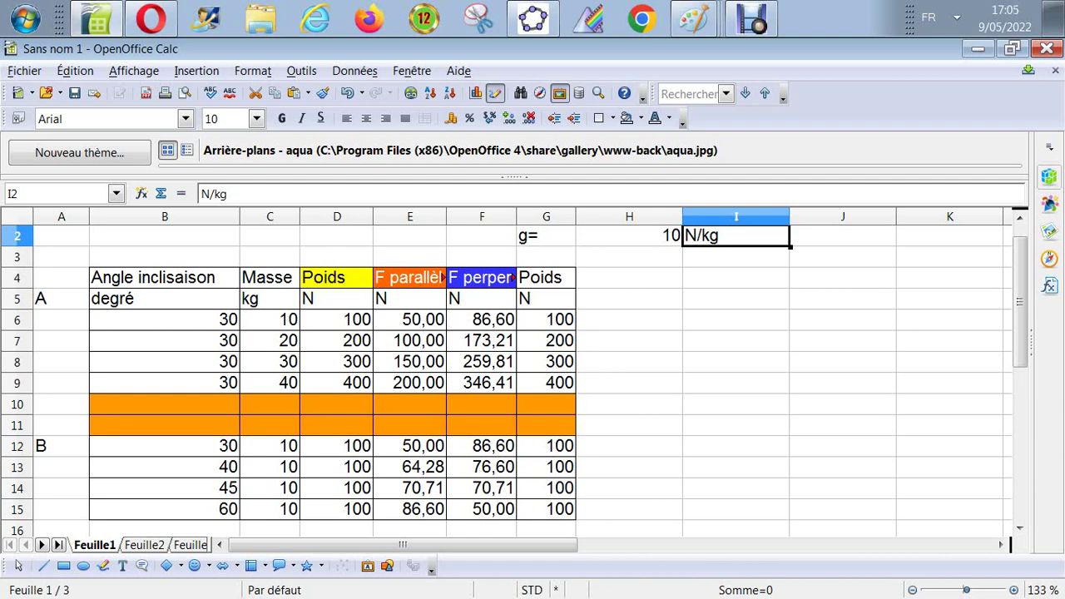
Widen columns E and F so the F parallèle and F perpendiculaire headings fit completely
drag(446, 216, 464, 216)
drag(534, 216, 602, 216)
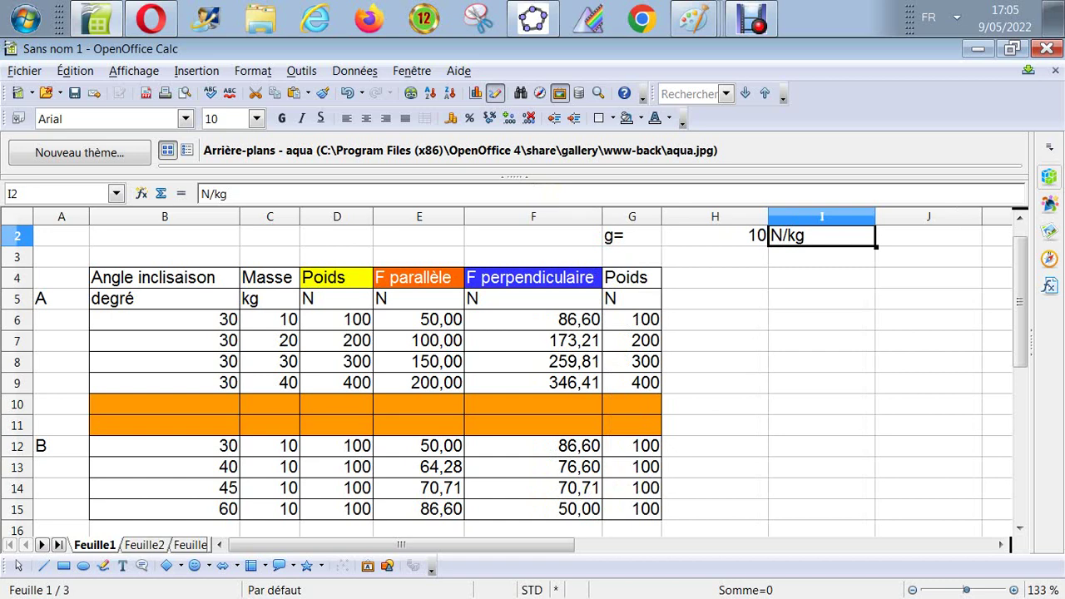
Centre the values in B6:G15 and the headings and units in B4:G5 horizontally
drag(165, 320, 632, 509)
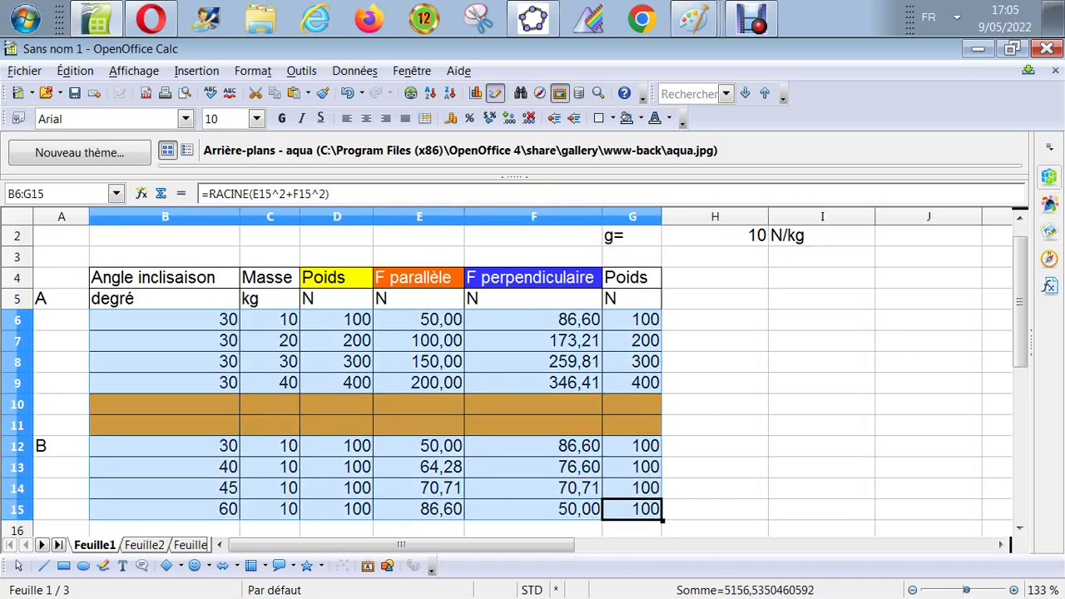
click(366, 118)
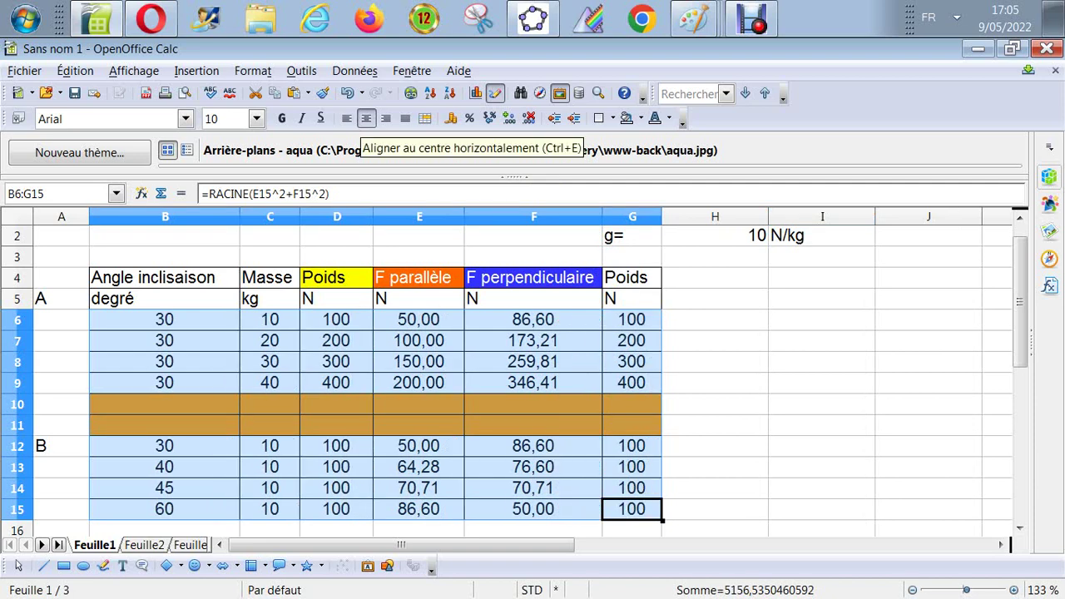
click(821, 361)
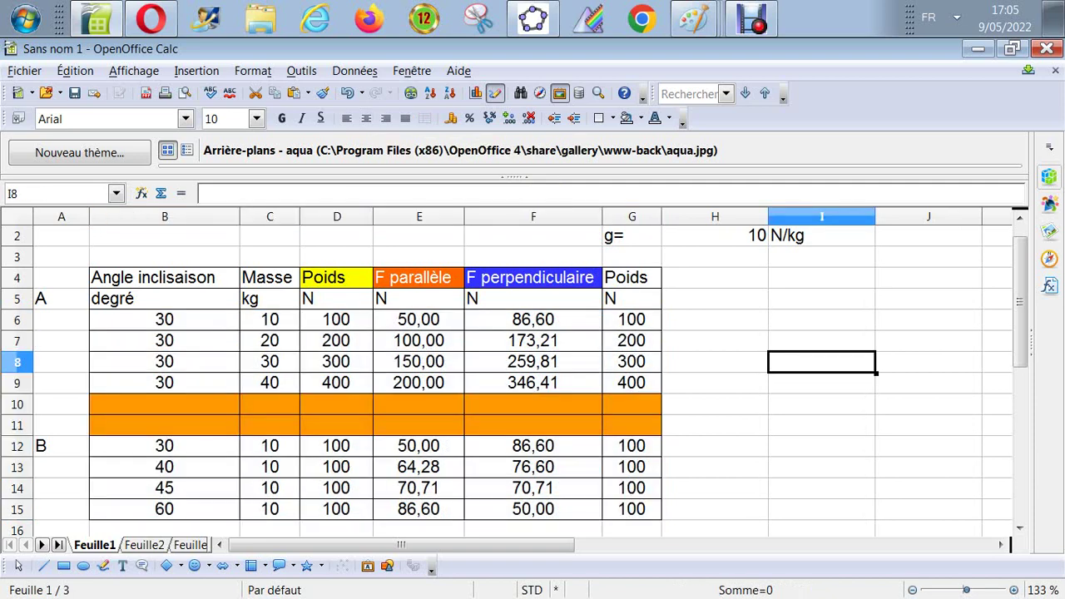
drag(164, 277, 632, 298)
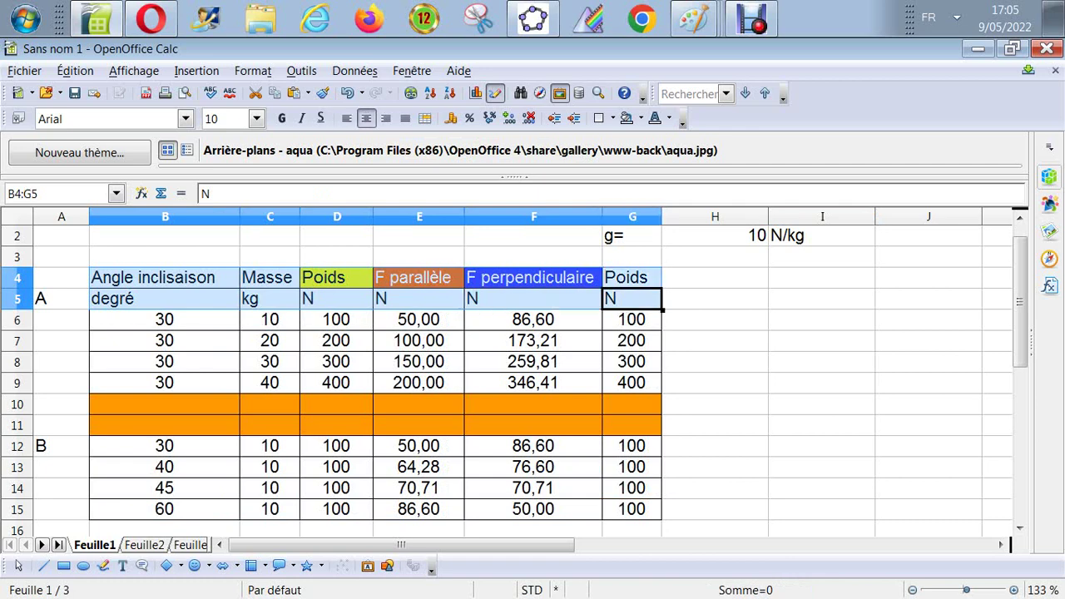
click(366, 118)
click(928, 362)
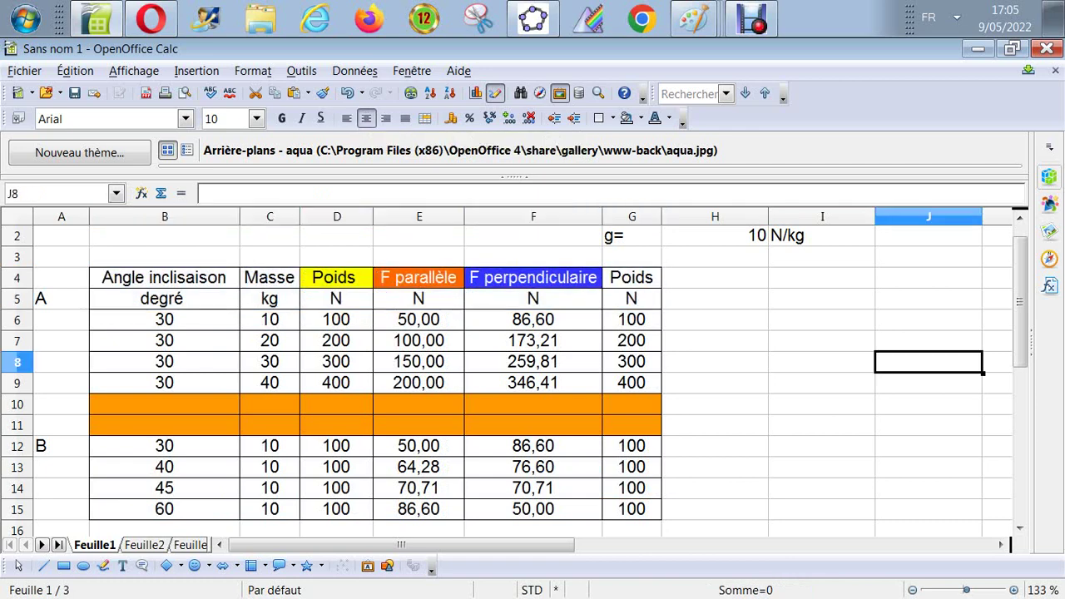